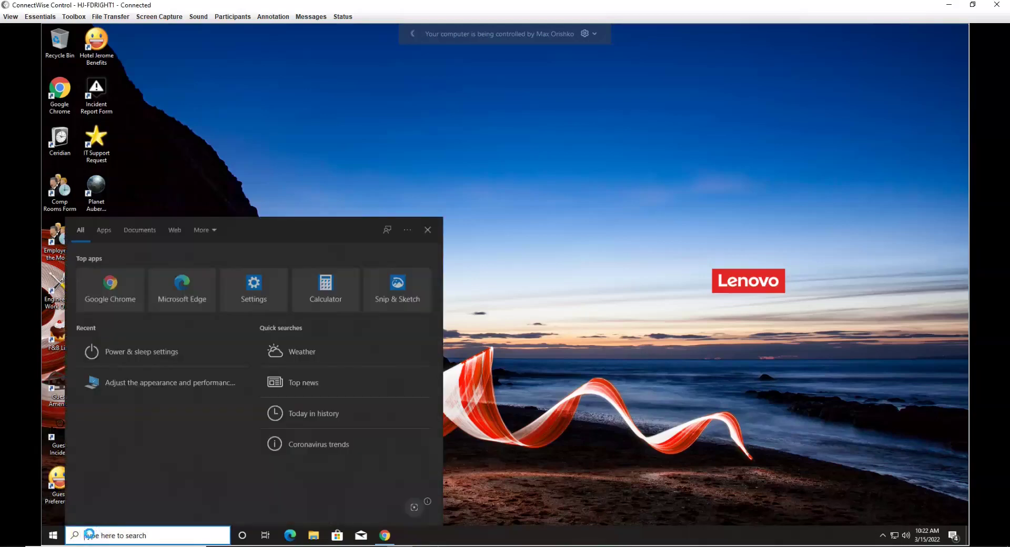
Step: Launch Microsoft Edge and go to hjpms.hjerome.com
type("edg")
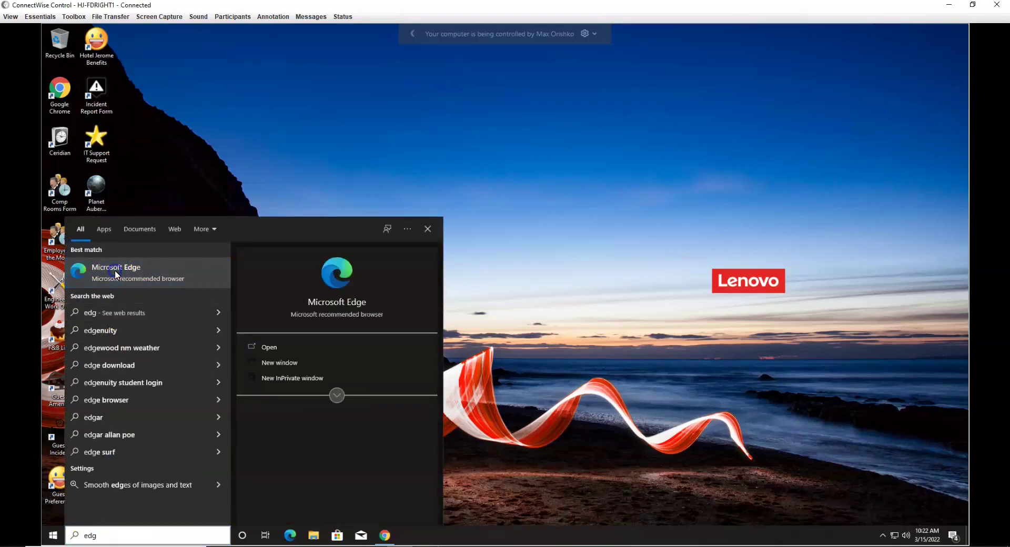
left_click(377, 92)
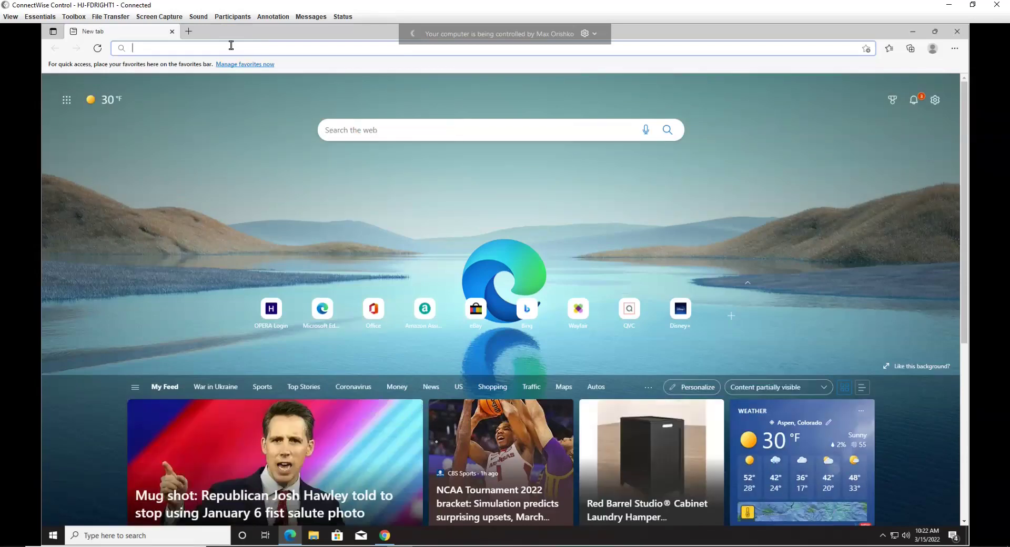
type("hjpms.hjerome.com")
key("Return")
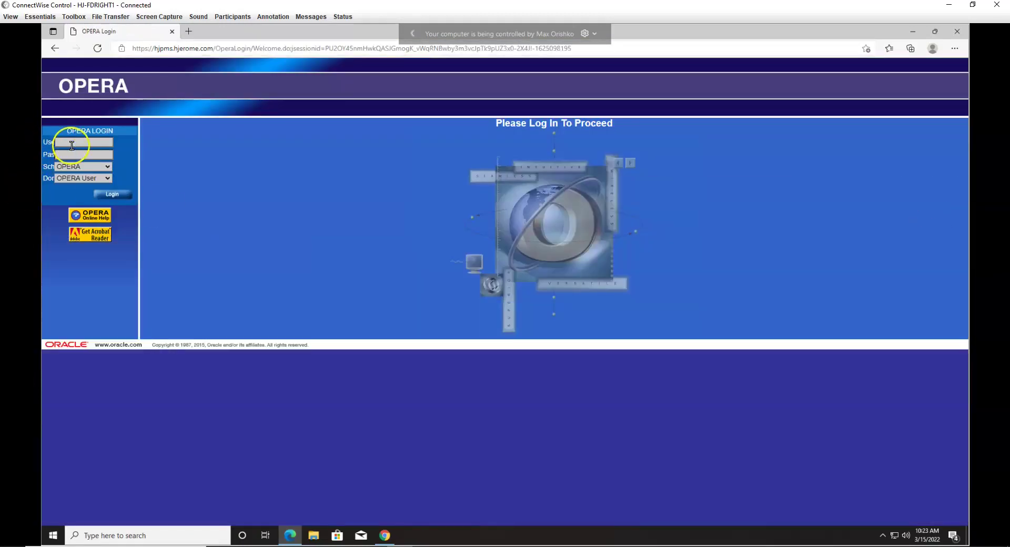
Step: Attempt the OPERA sign-in with the username and password, return to the login page, and minimize Edge
left_click(72, 145)
key("Tab")
key("Return")
left_click(646, 142)
left_click(913, 33)
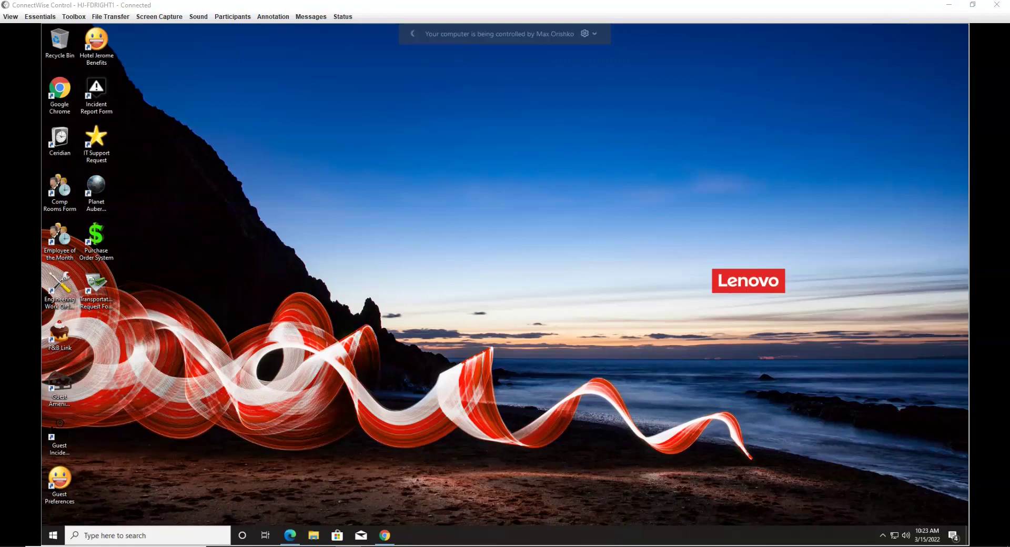
Step: Open the pasted Edge for Business download URL in maximized Chrome and scroll to the older builds section
double_click(60, 89)
type("https://www.microsoft.com/en-us/edge/business/download")
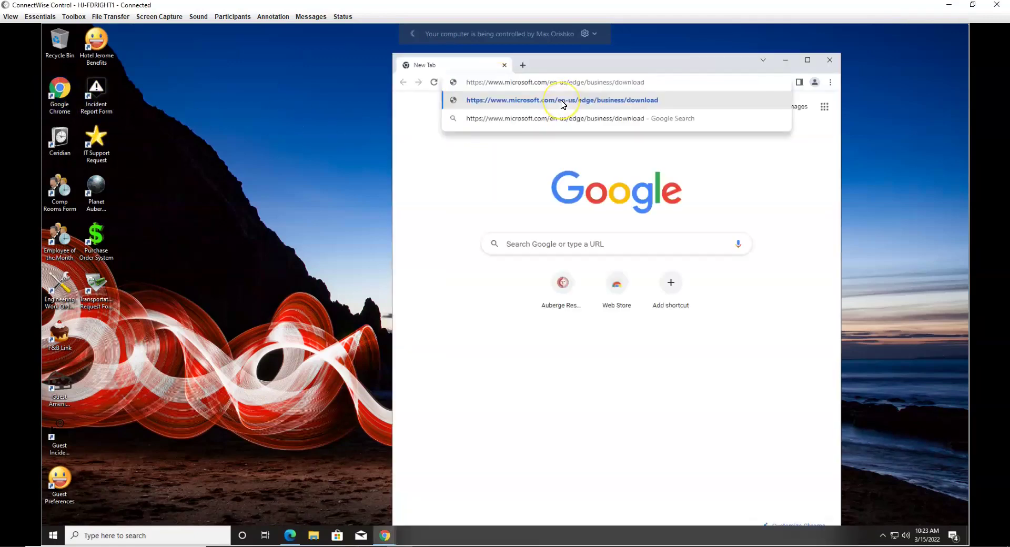
left_click(563, 104)
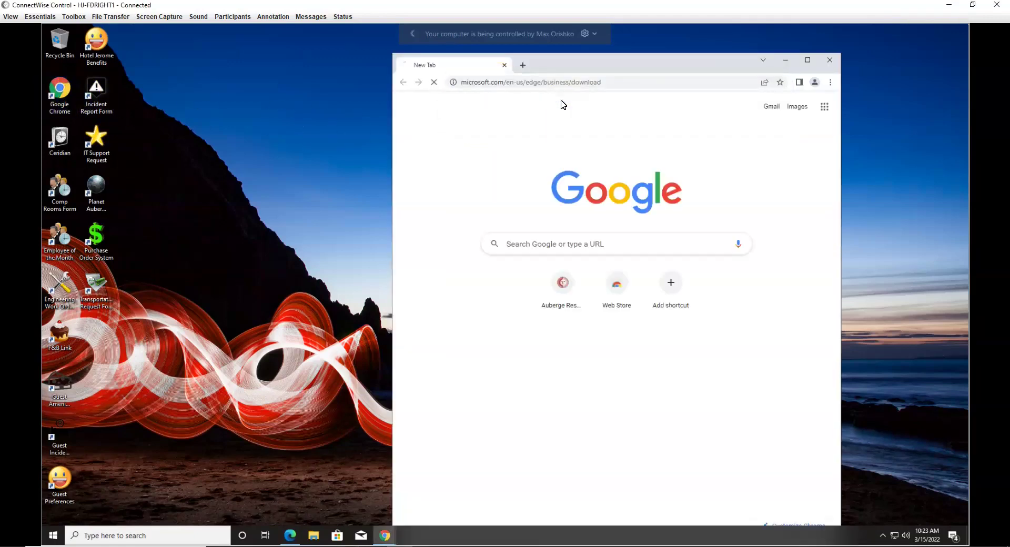
double_click(714, 69)
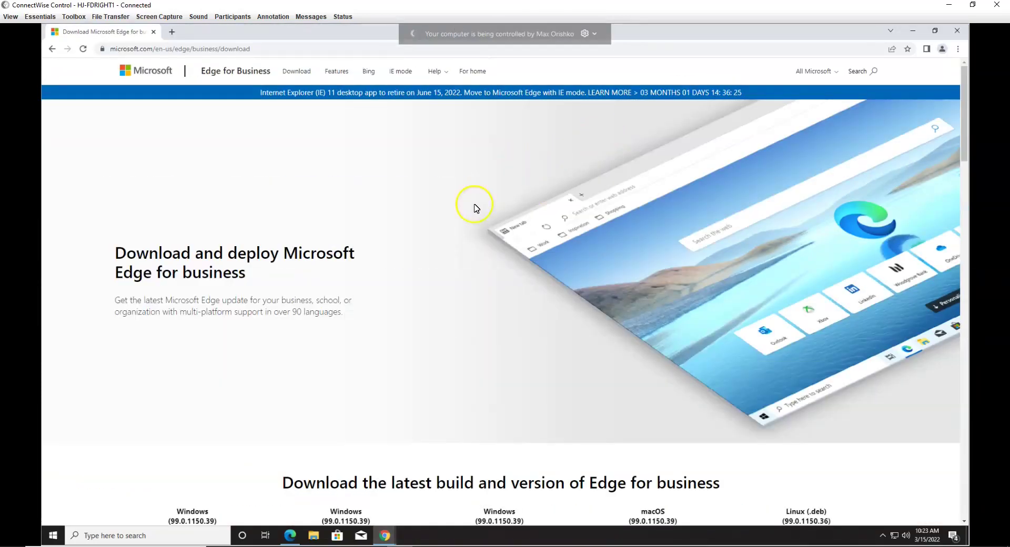
scroll(472, 217, "down", 1)
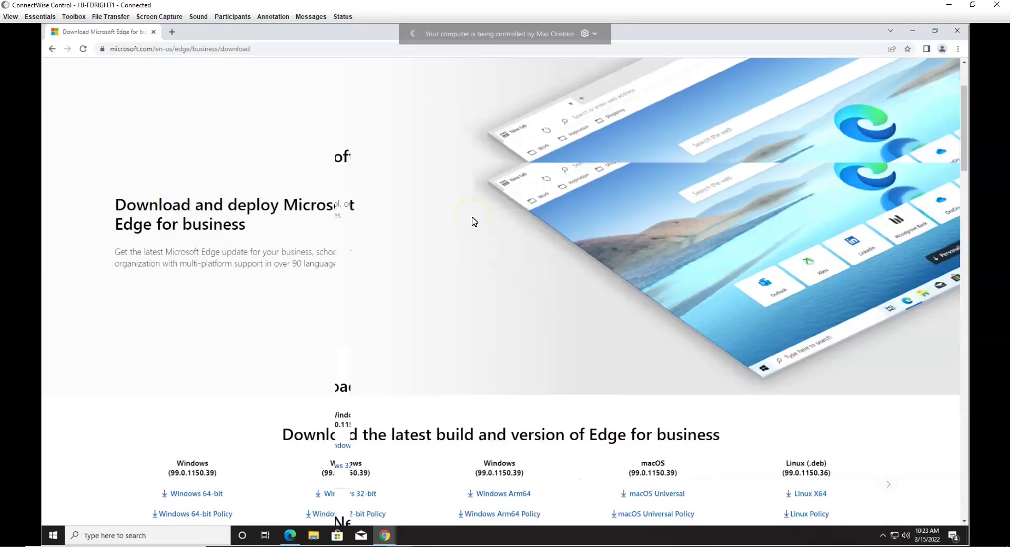
scroll(472, 217, "down", 1)
scroll(474, 222, "down", 2)
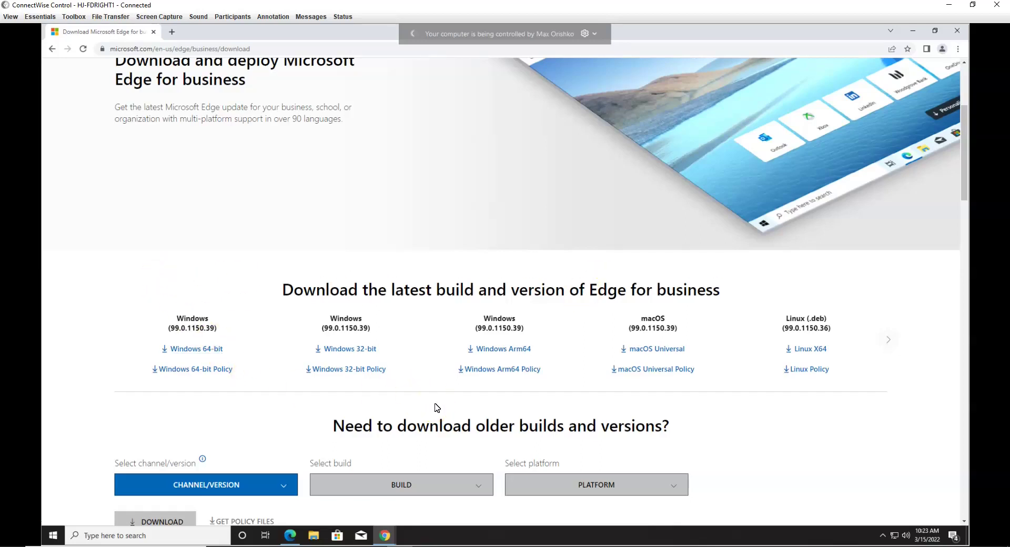
scroll(435, 407, "down", 2)
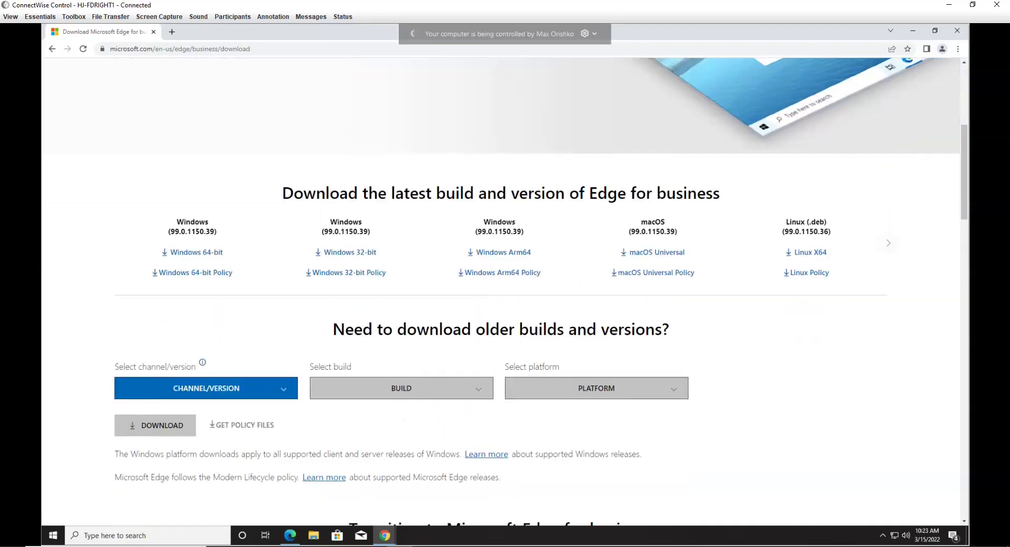
Step: Choose Stable 99, build 99.0.1150.39, Windows 64-bit, then accept the licence to download the policy files
left_click(282, 392)
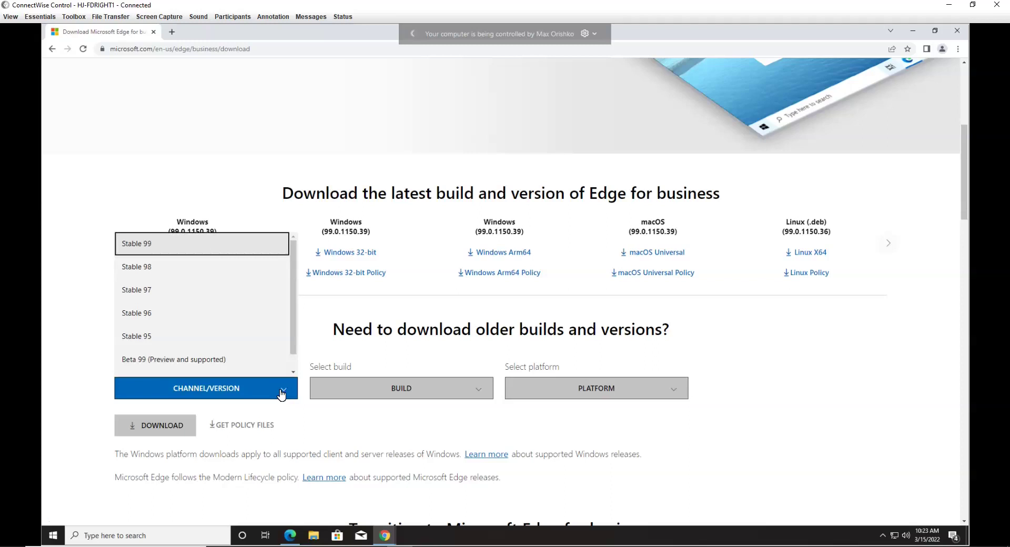
left_click(136, 243)
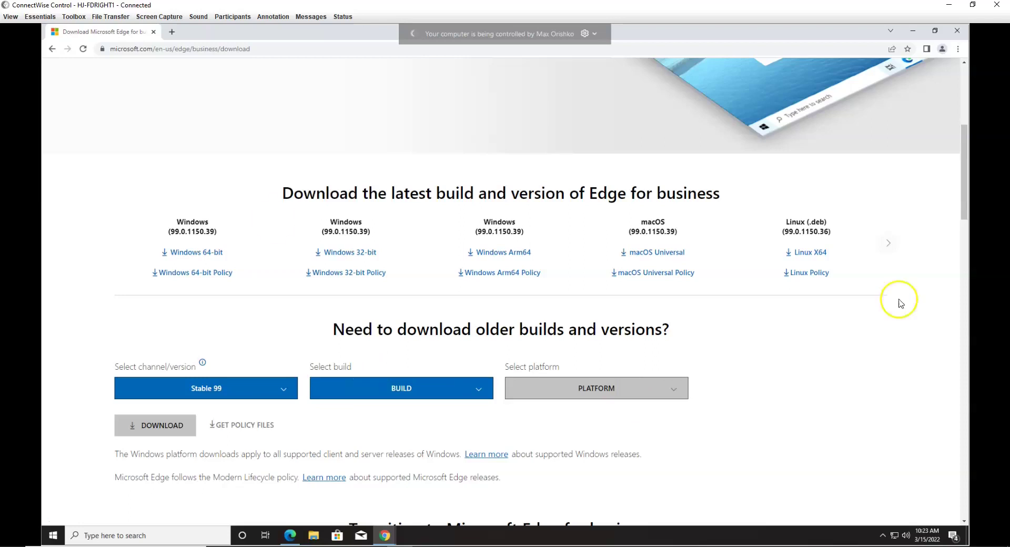
left_click(481, 395)
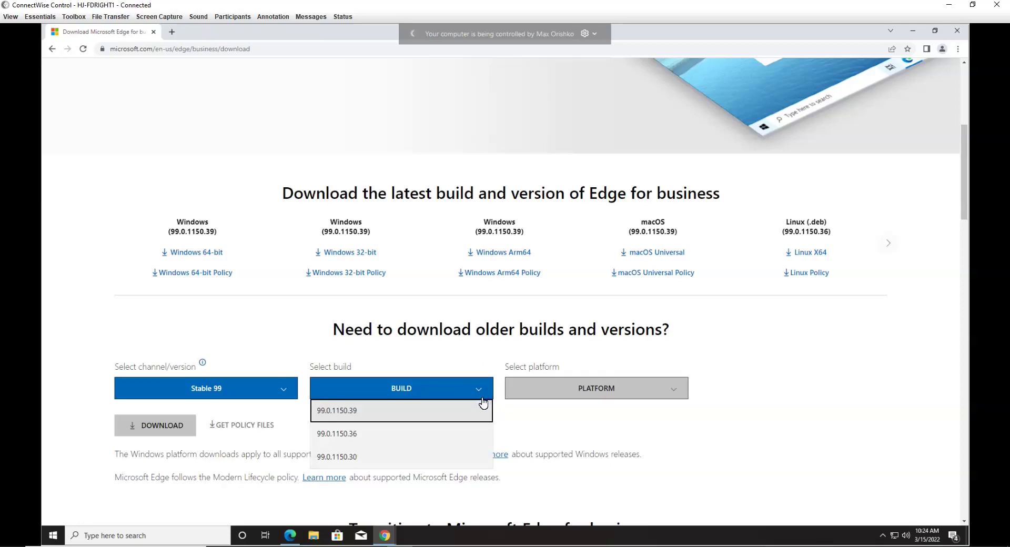
left_click(337, 411)
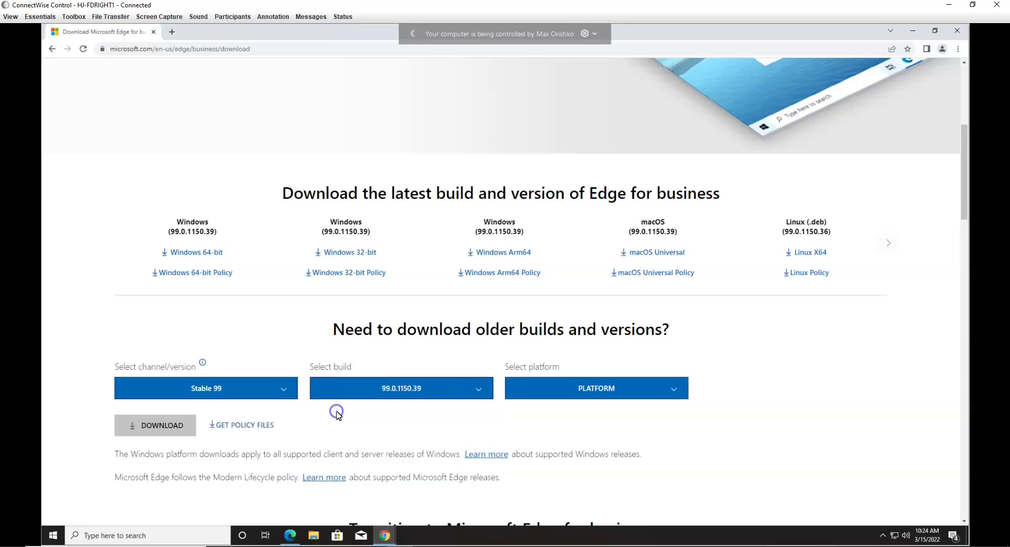
left_click(672, 394)
left_click(539, 410)
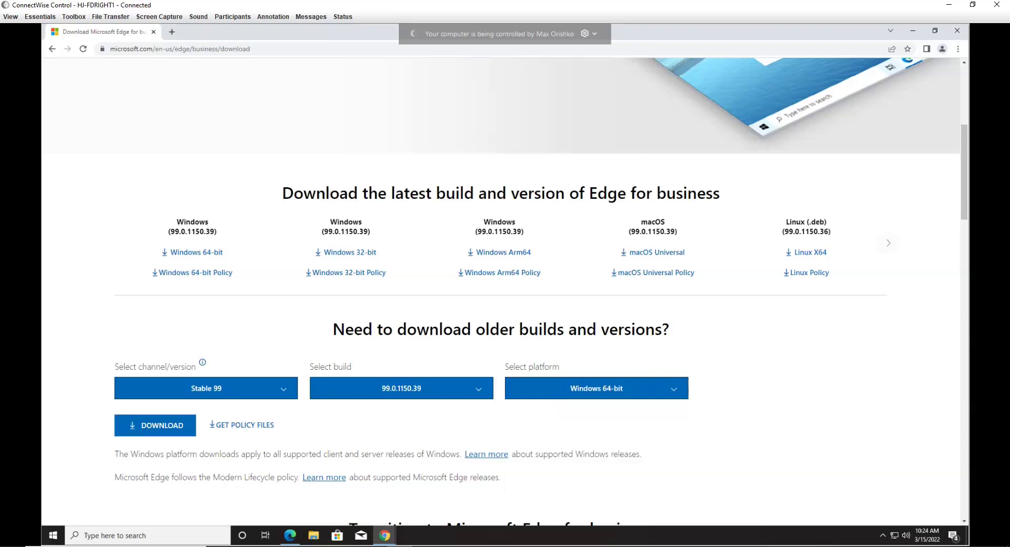
left_click(241, 426)
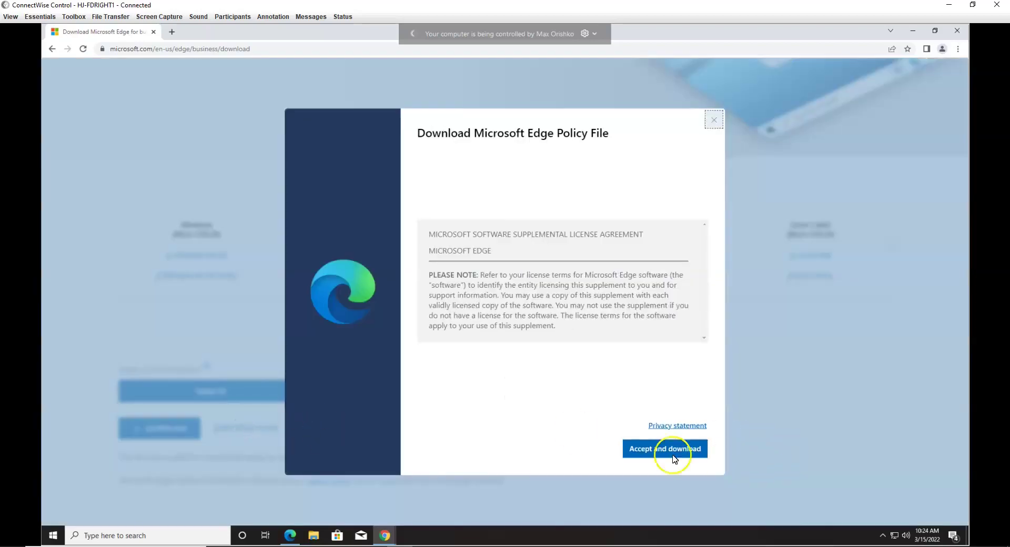
left_click(674, 456)
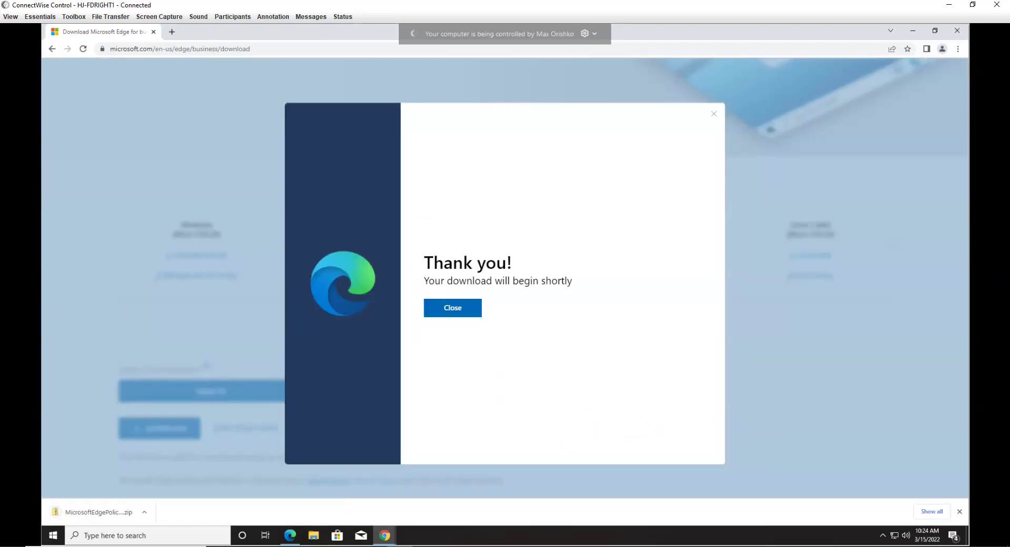
Step: Locate the downloaded MicrosoftEdgePolicyTemplates zip in its folder and extract it to the suggested location
left_click(467, 311)
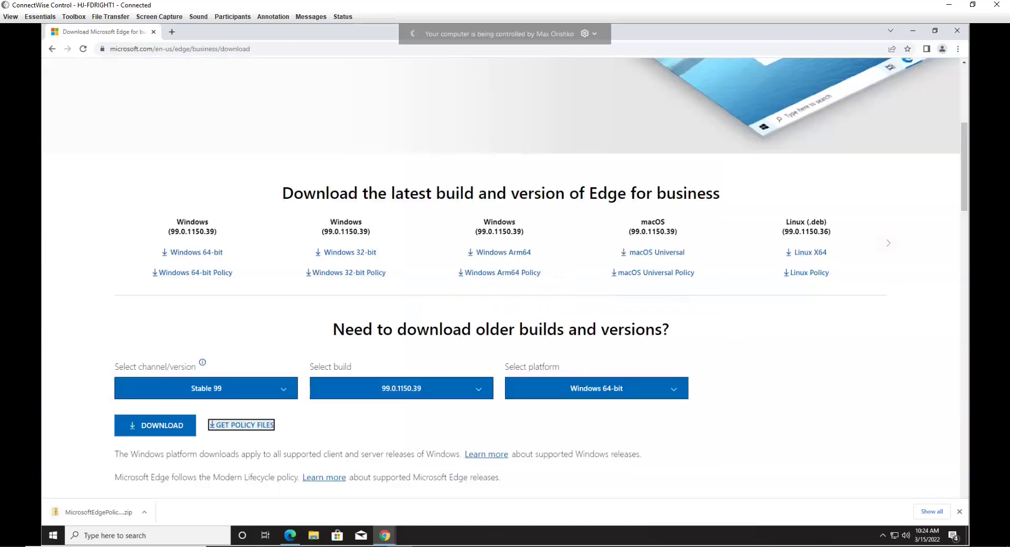
left_click(144, 512)
left_click(164, 483)
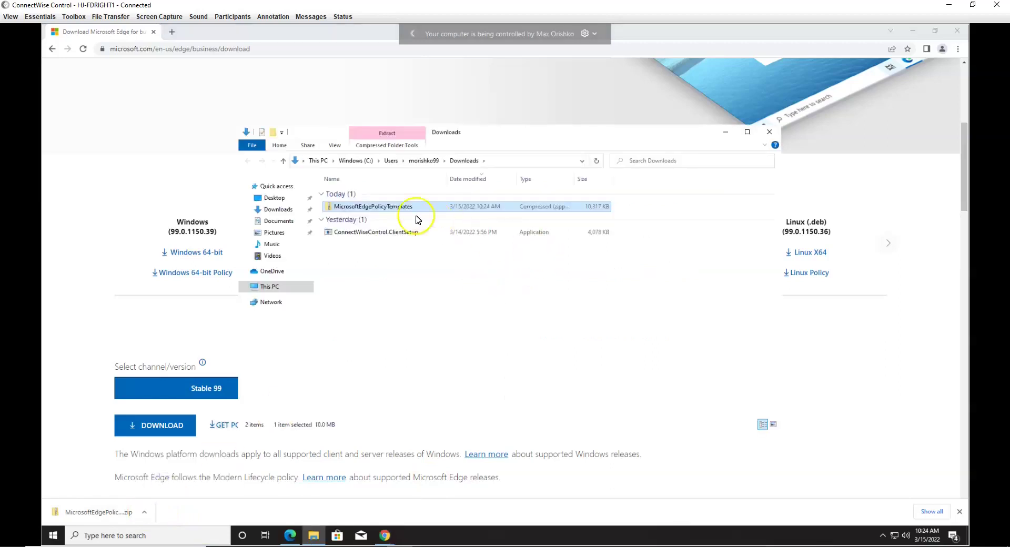
right_click(366, 209)
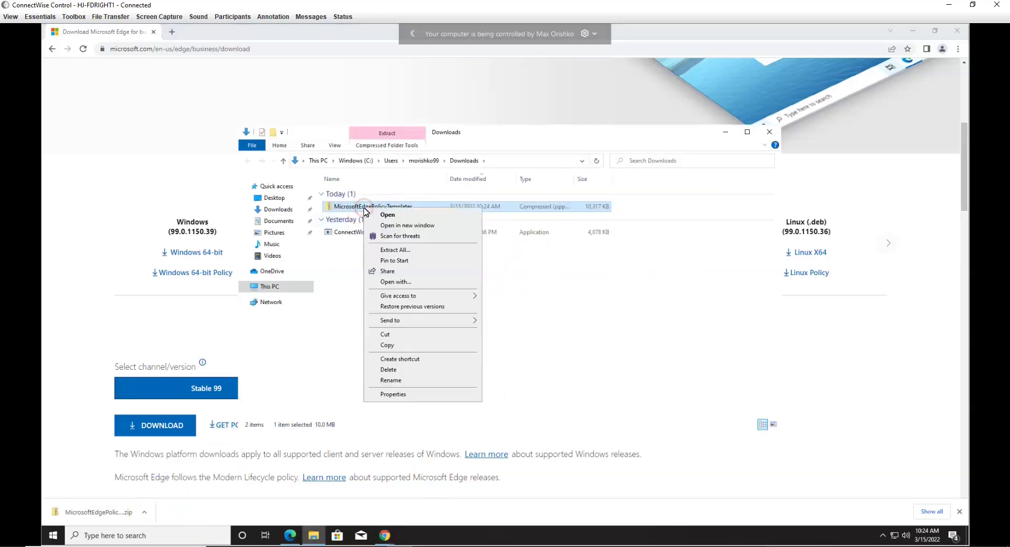
left_click(395, 250)
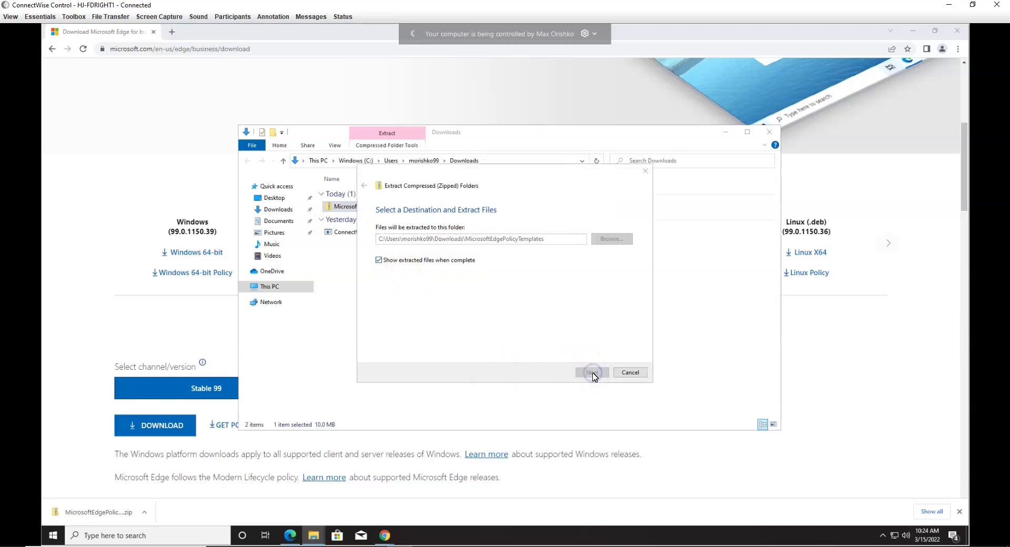
left_click(591, 373)
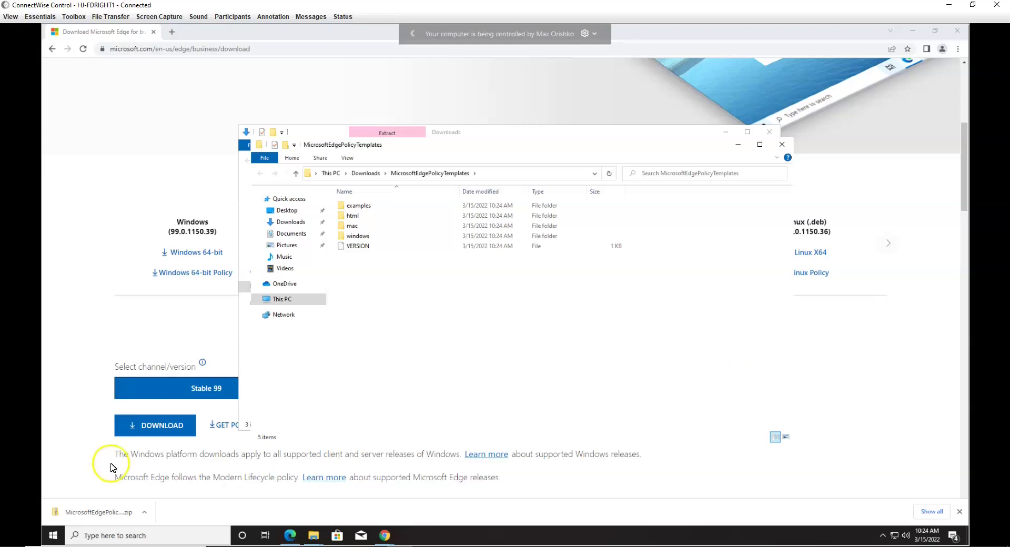
Step: Launch the Group Policy Editor via 'gpe' and open Add/Remove Templates on Computer Configuration's Administrative Templates
left_click(155, 534)
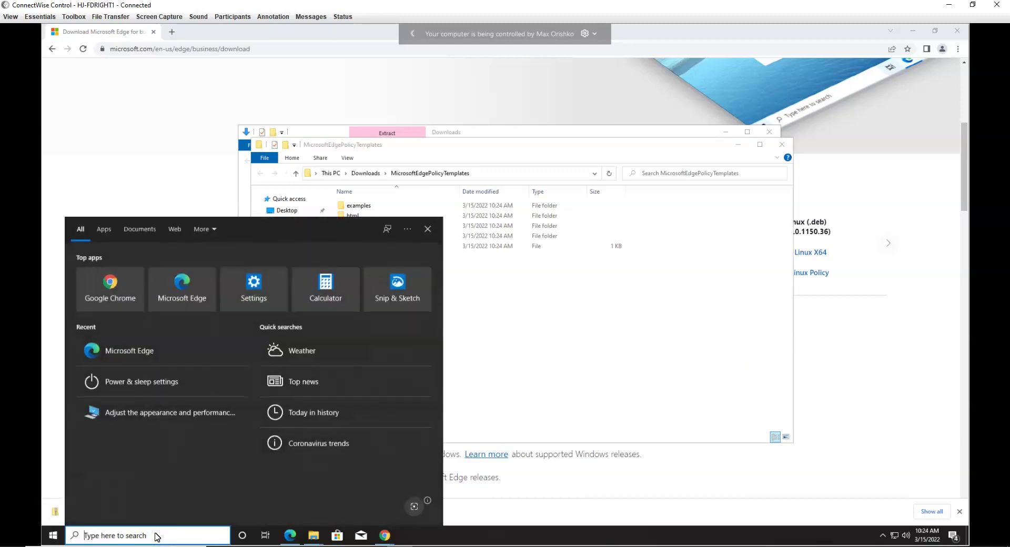
type("gpe")
key("Return")
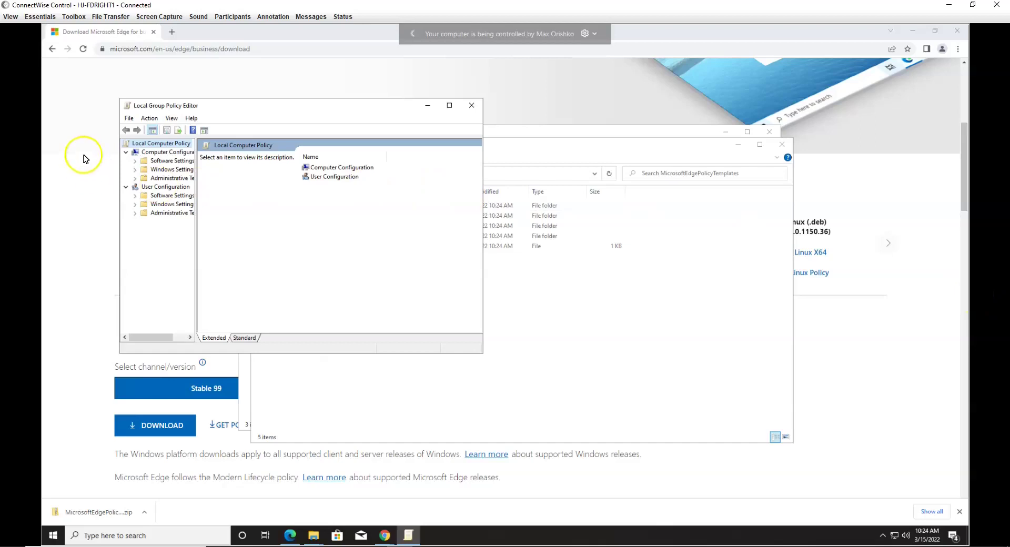
left_click(157, 183)
right_click(157, 183)
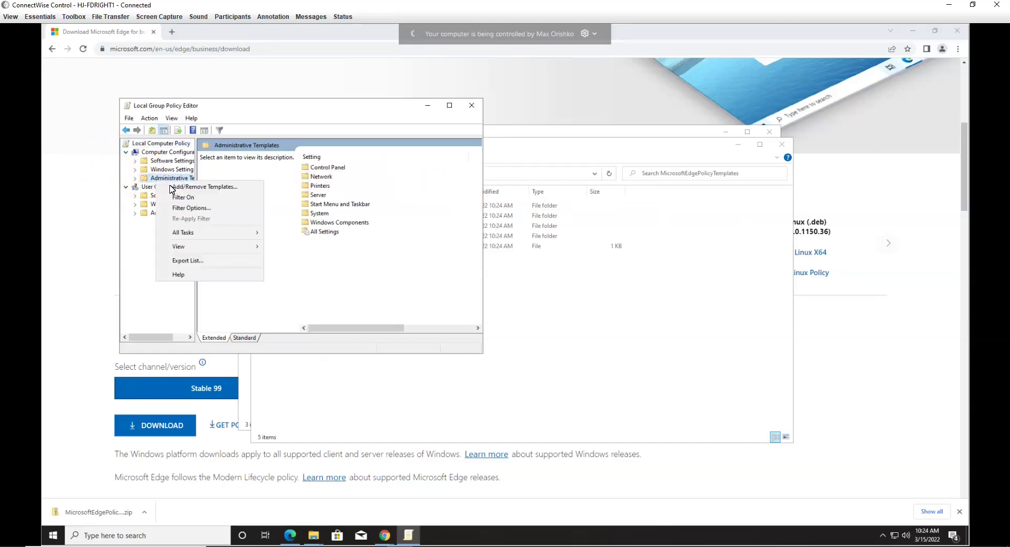
left_click(171, 189)
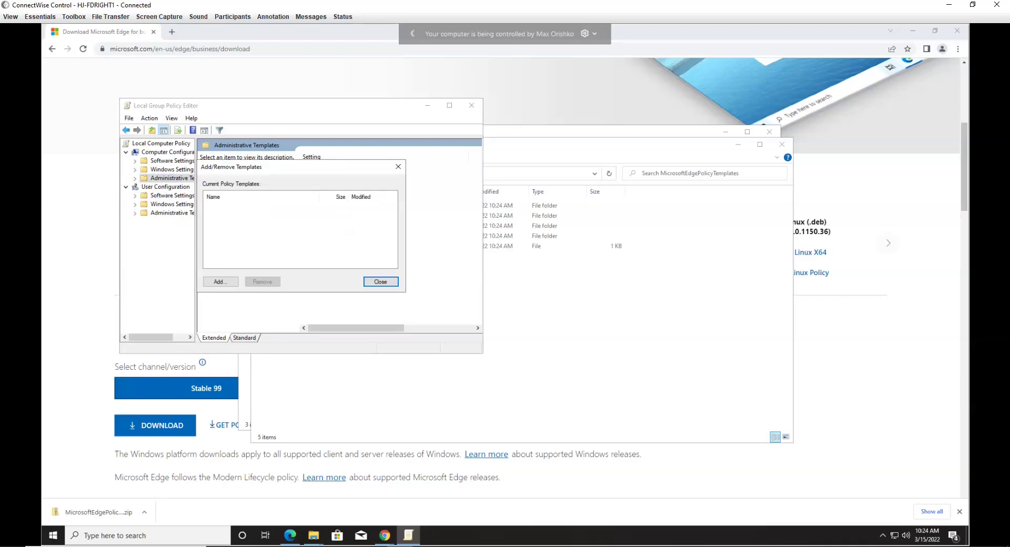
Step: Add msedge.adm from Downloads\MicrosoftEdgePolicyTemplates\windows\adm\en-US
left_click(221, 282)
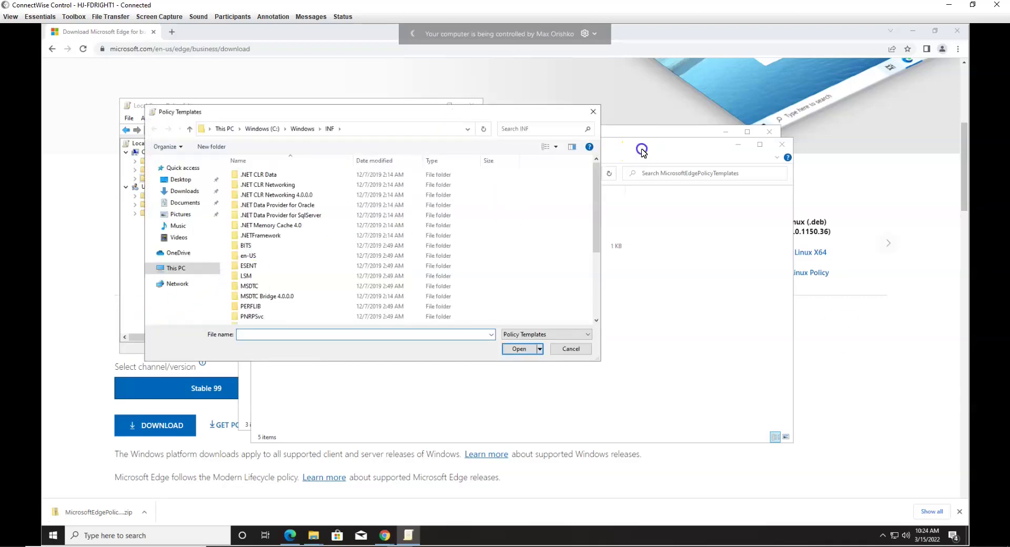
left_click_drag(642, 150, 905, 155)
left_click(316, 125)
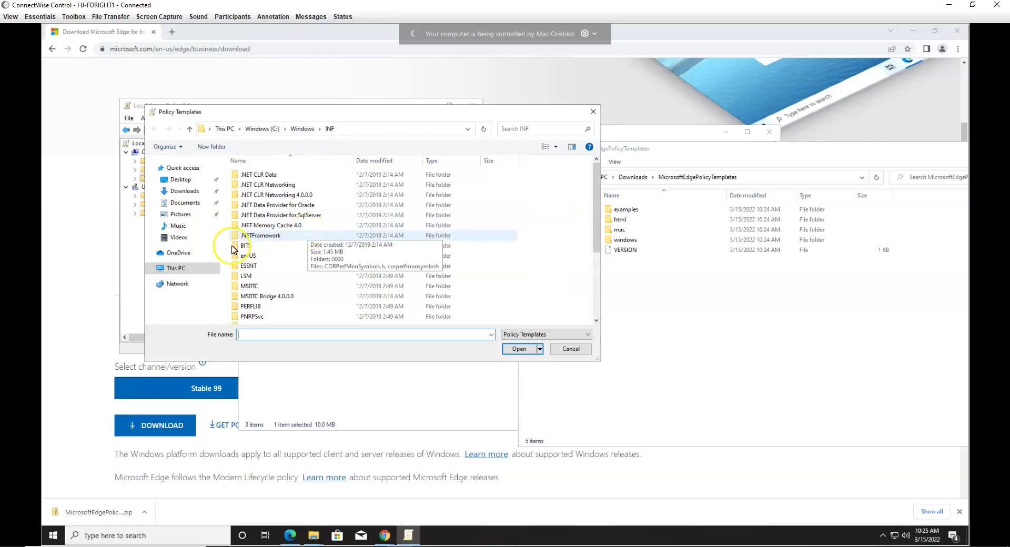
left_click(181, 273)
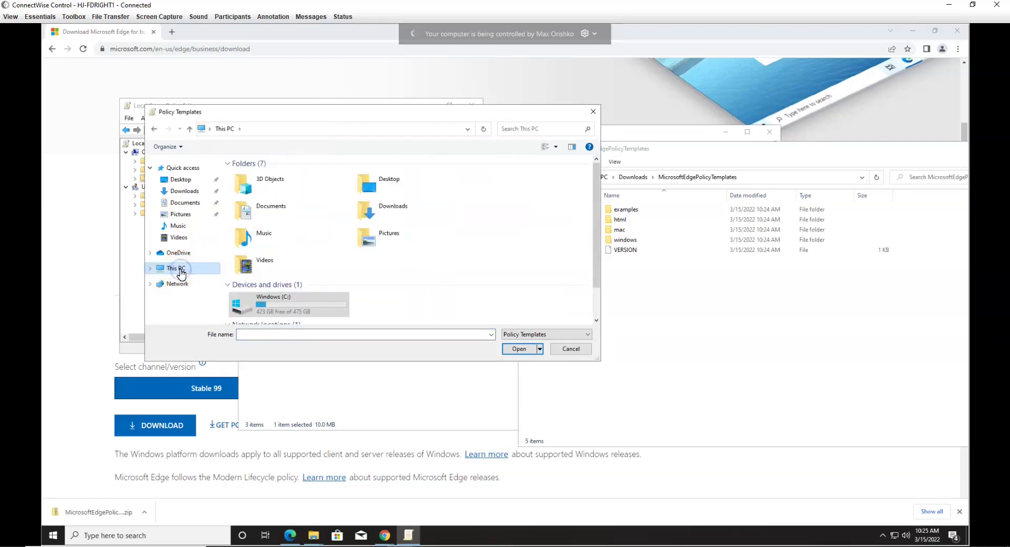
double_click(371, 208)
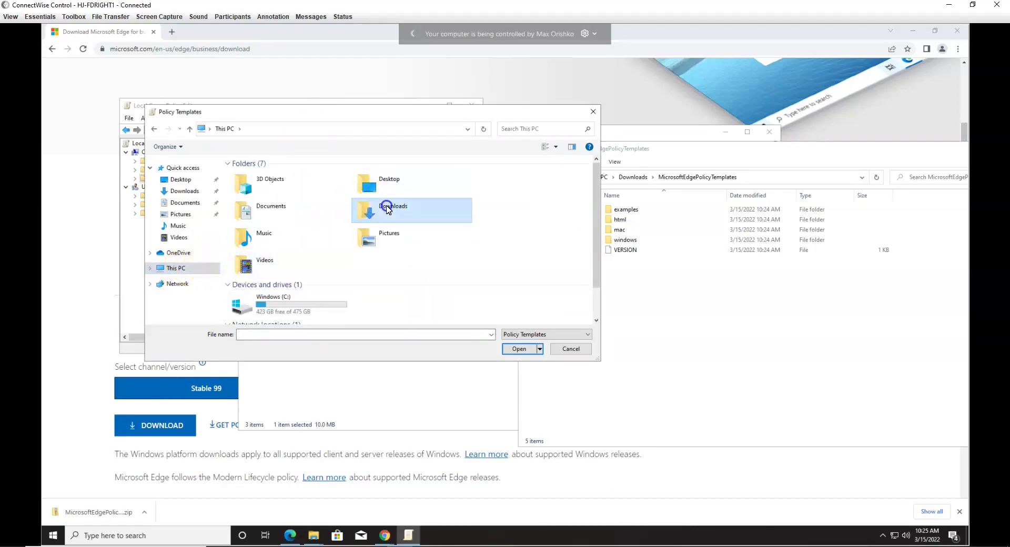
double_click(289, 189)
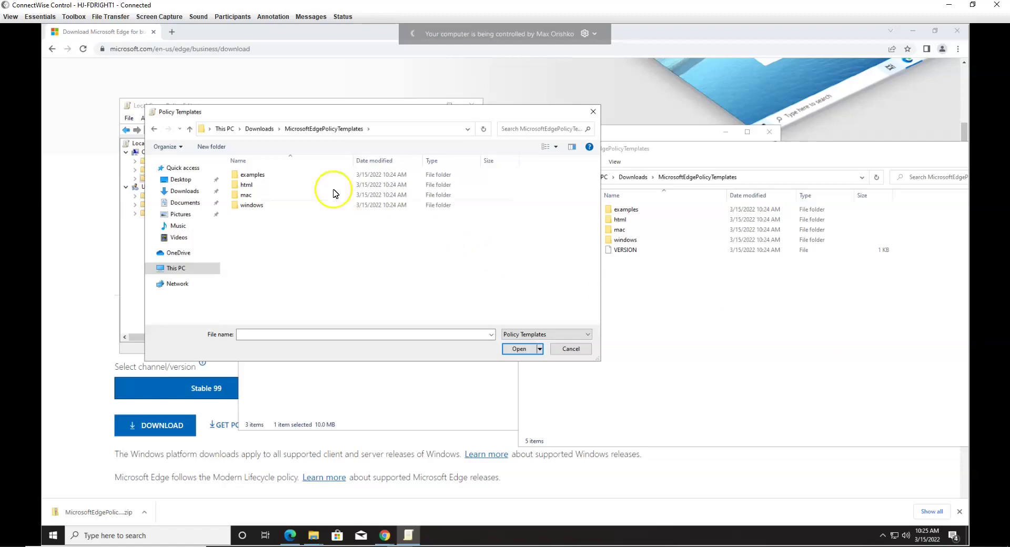
double_click(251, 205)
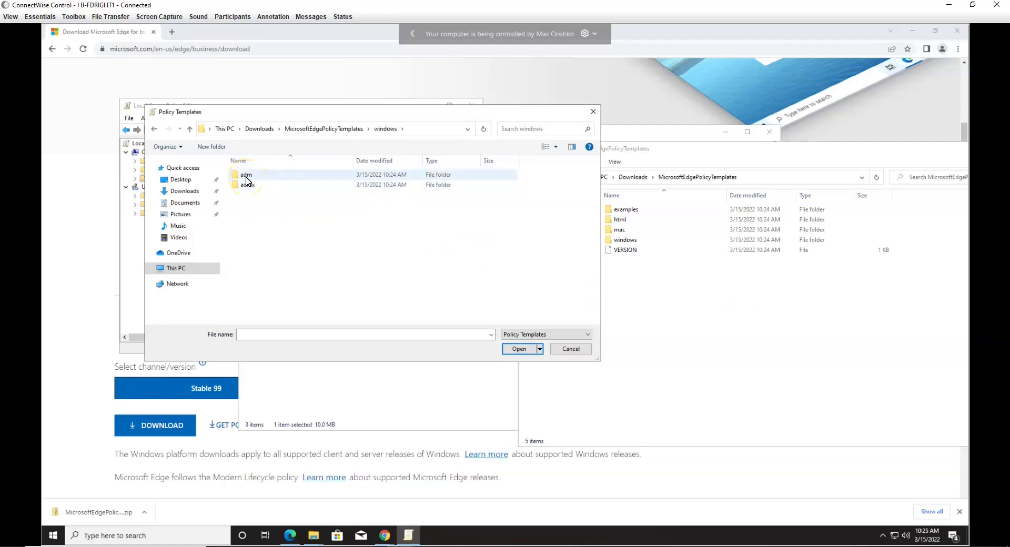
double_click(247, 178)
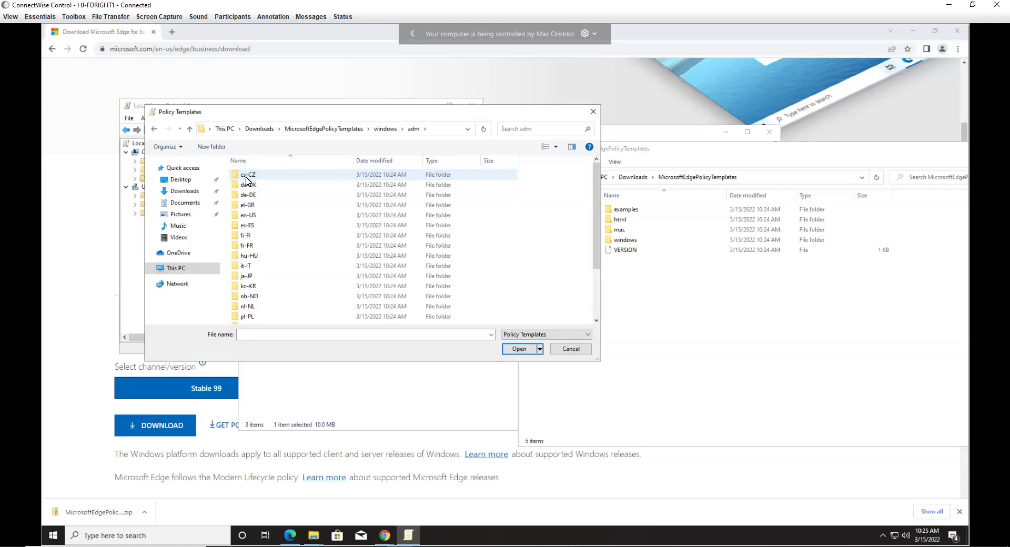
double_click(252, 216)
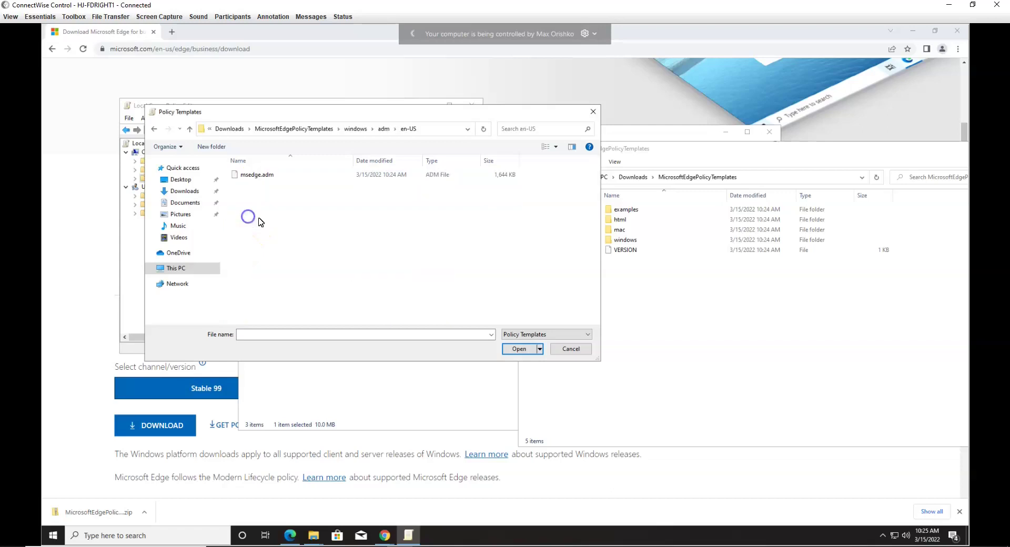
double_click(262, 175)
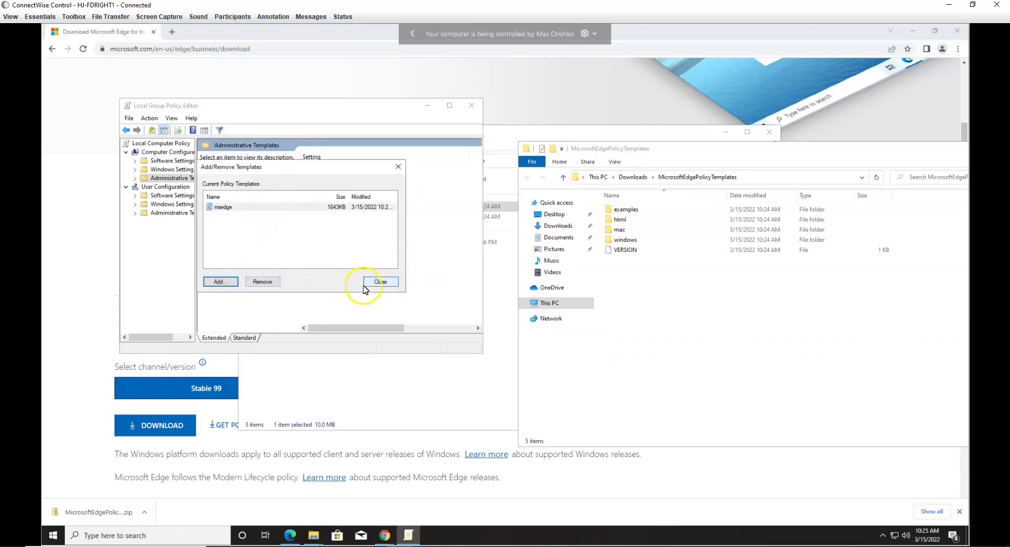
Step: Close the templates window, widen the tree, and expand Classic Administrative Templates (ADM) to show the Microsoft Edge folders
left_click(380, 282)
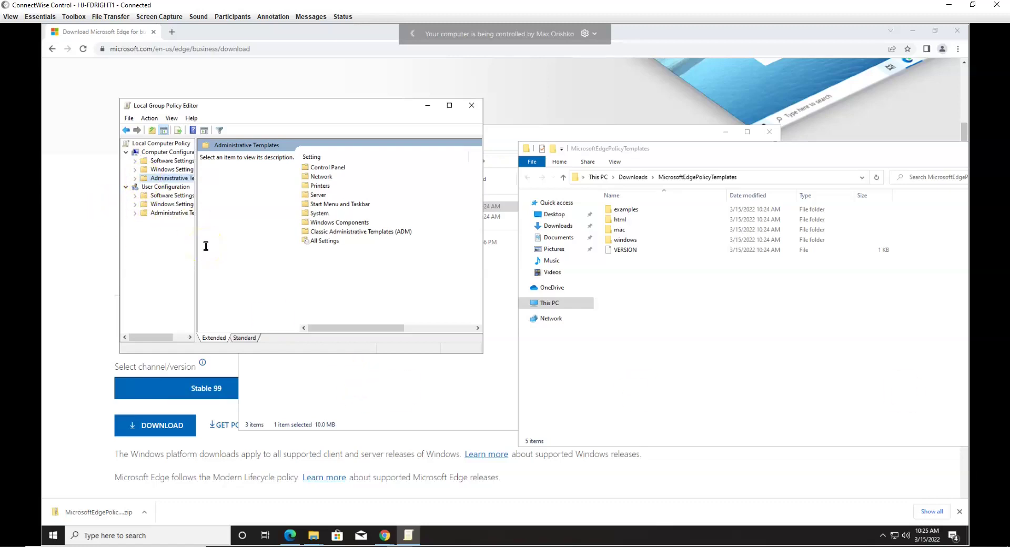
left_click(135, 178)
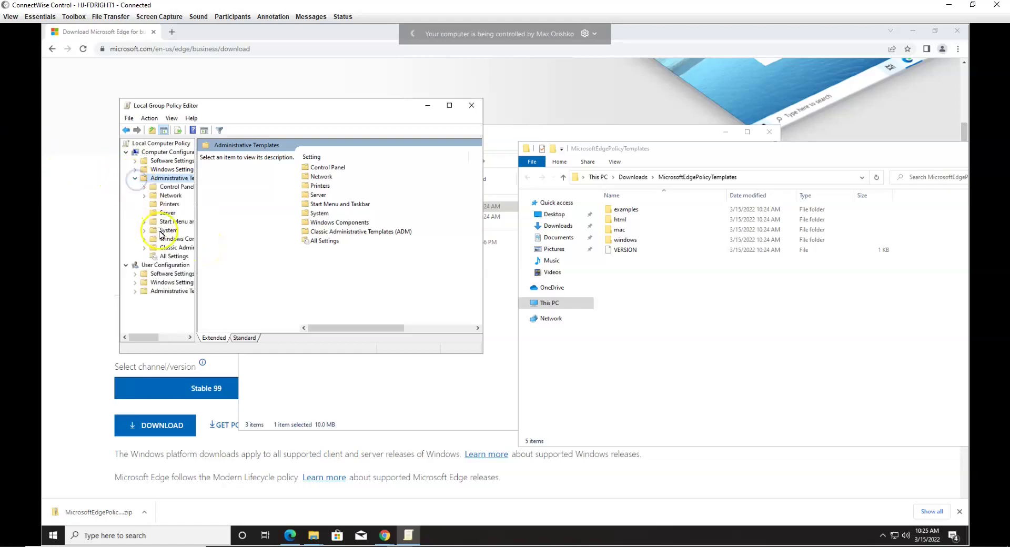
left_click(175, 247)
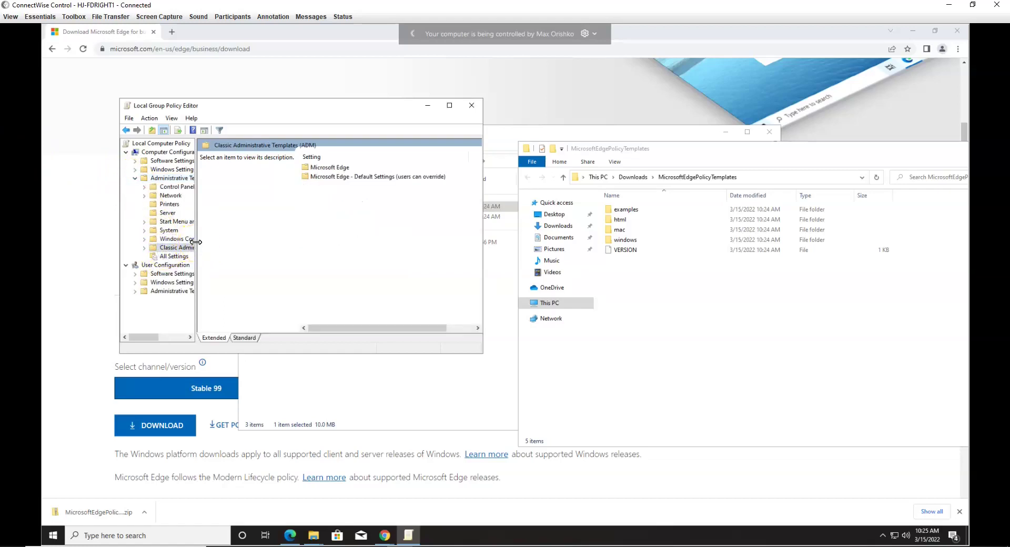
left_click_drag(196, 241, 207, 248)
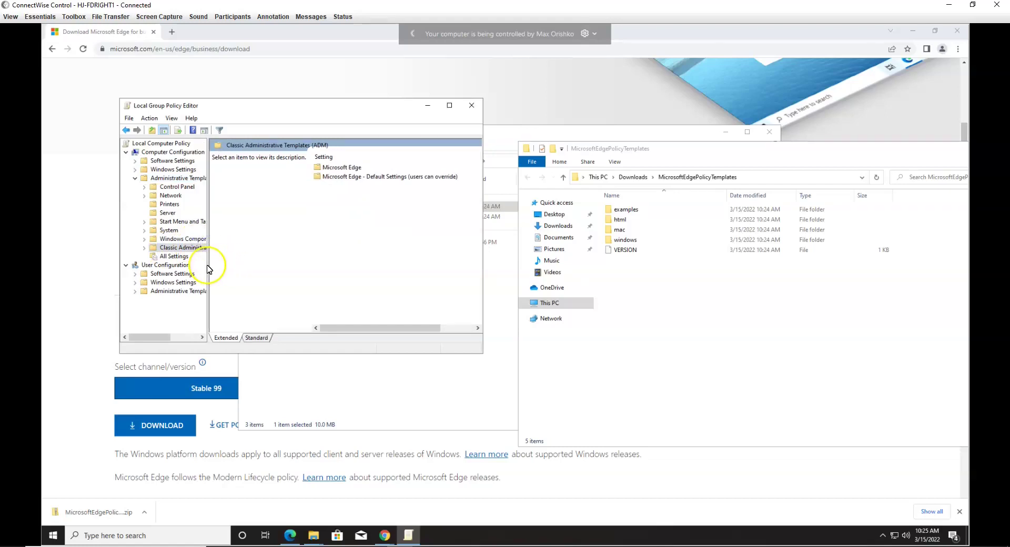
left_click_drag(210, 270, 251, 267)
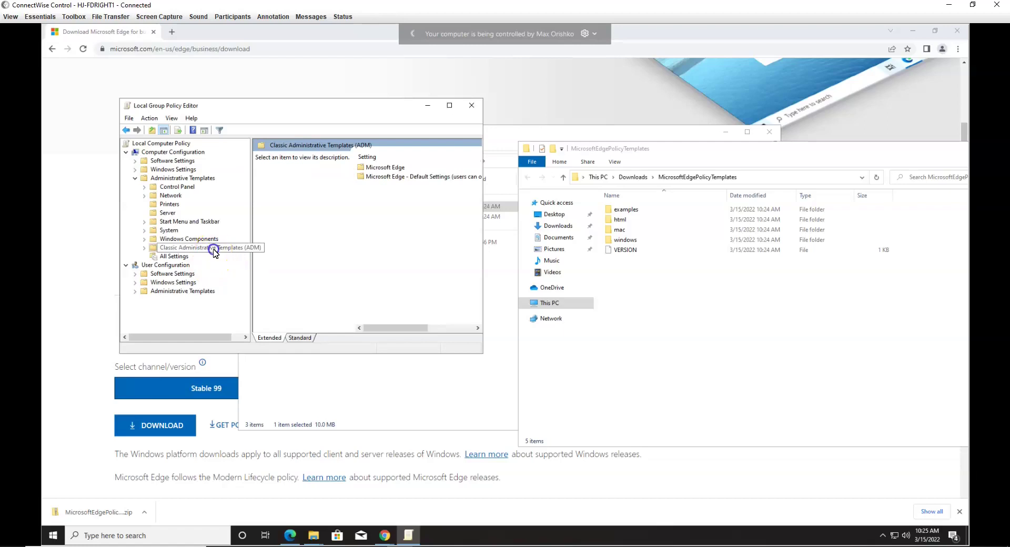
double_click(215, 251)
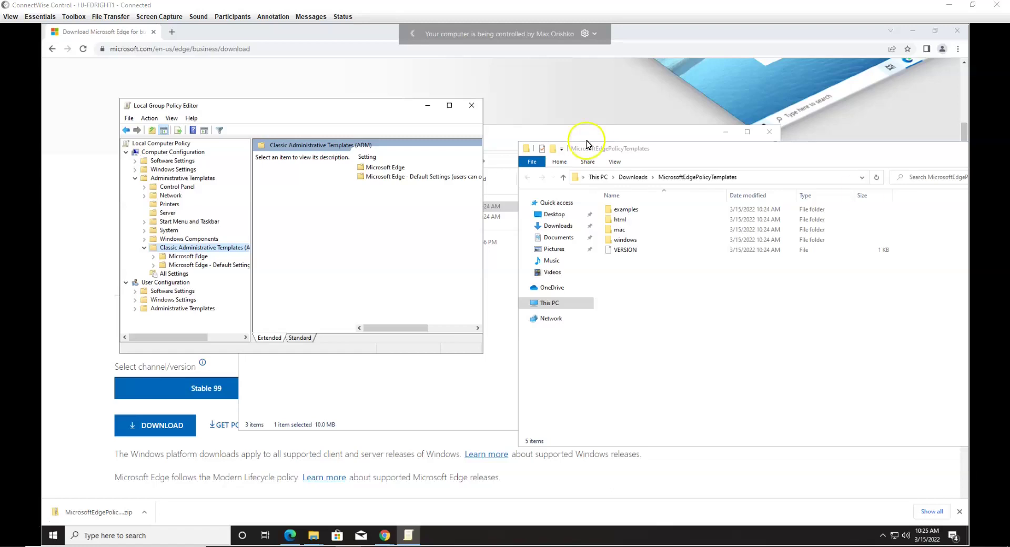
Step: In a new Chrome tab, download the Enterprise Mode Site List Manager (schema v.2) installer and run it
left_click(172, 32)
type("https://www.microsoft.com/en-us/download/details.aspx?id=49974")
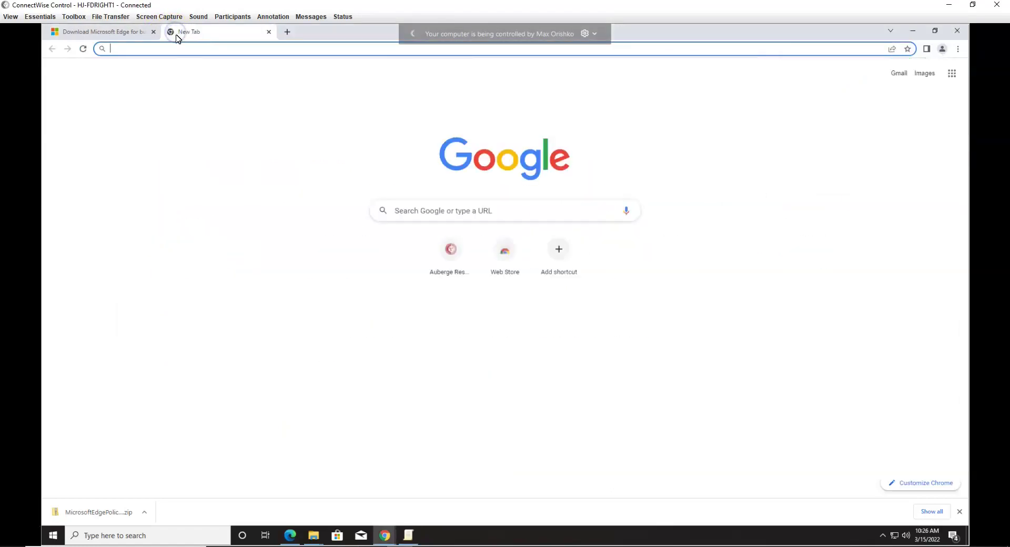
key("Return")
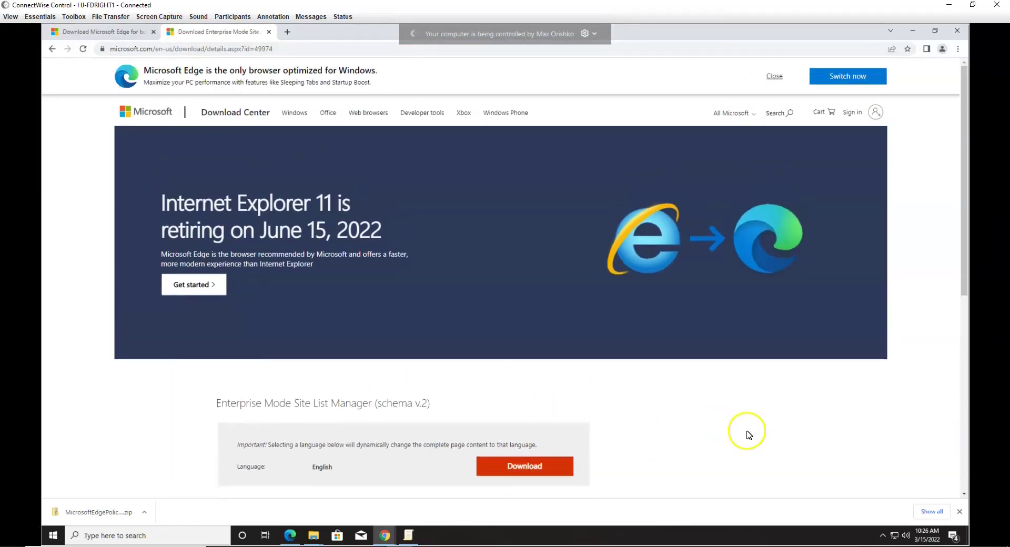
scroll(741, 429, "down", 5)
left_click(529, 232)
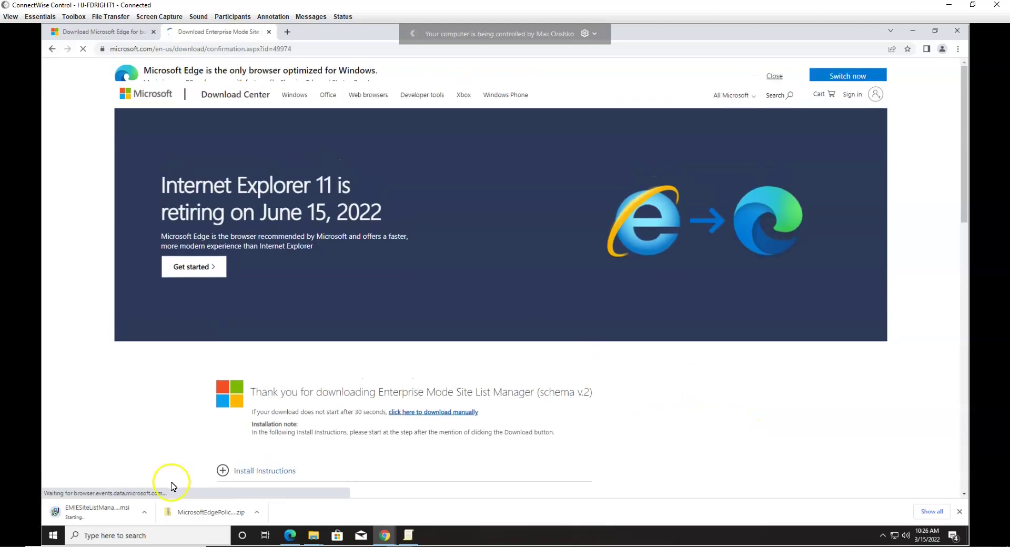
left_click(105, 516)
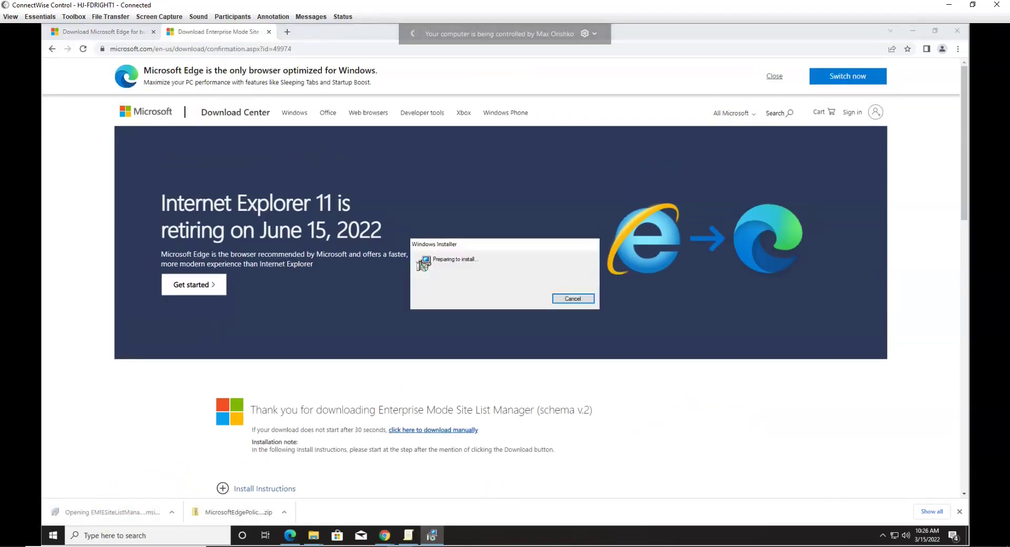
Step: Accept the licence, keep the default Program Files folder, install with UAC approval, and finish the wizard
left_click(564, 355)
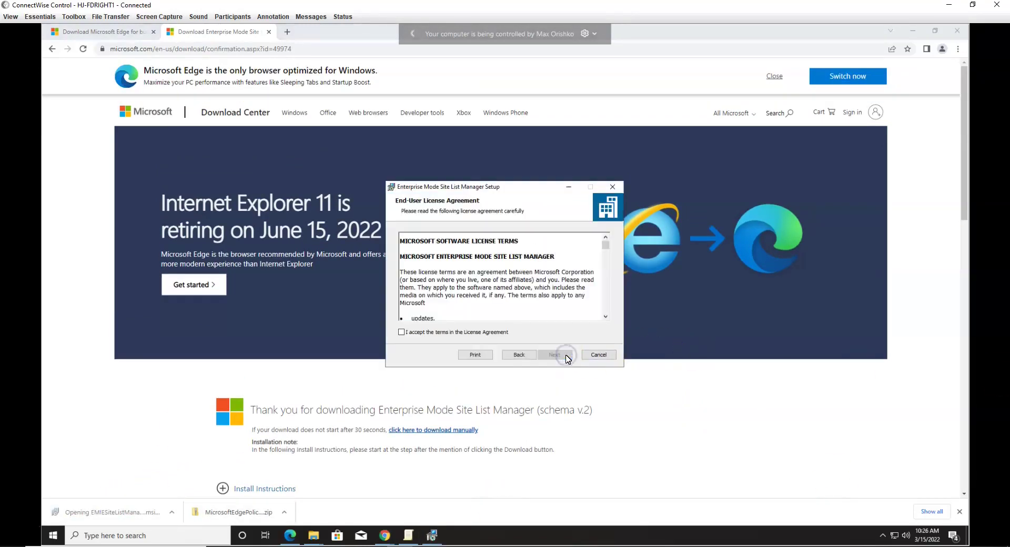
left_click(431, 332)
left_click(558, 356)
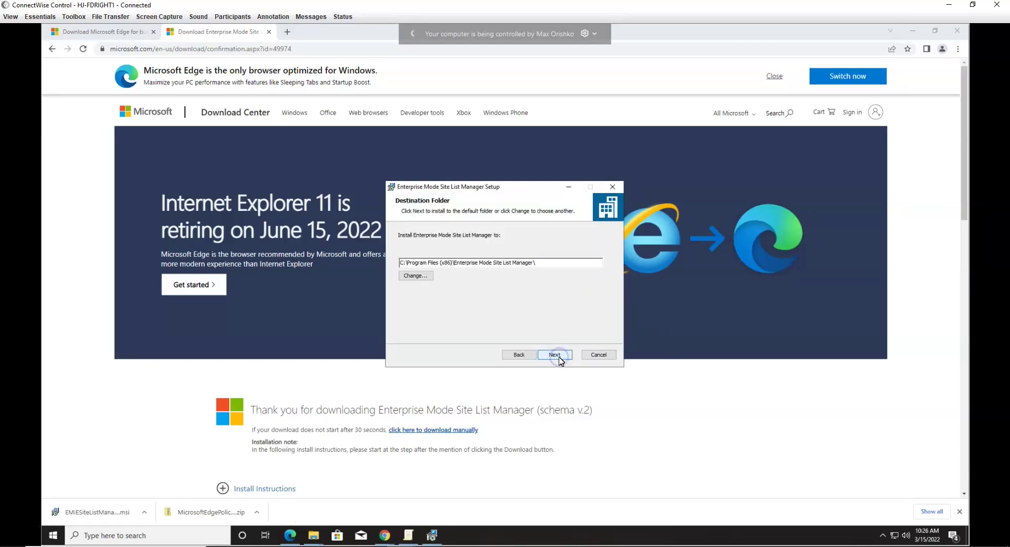
left_click(559, 357)
left_click(559, 358)
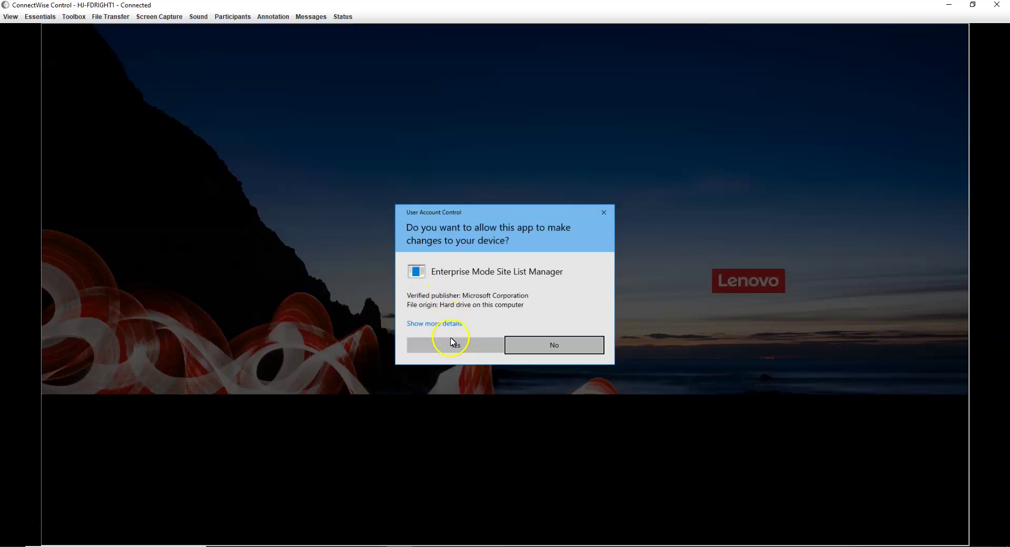
left_click(449, 345)
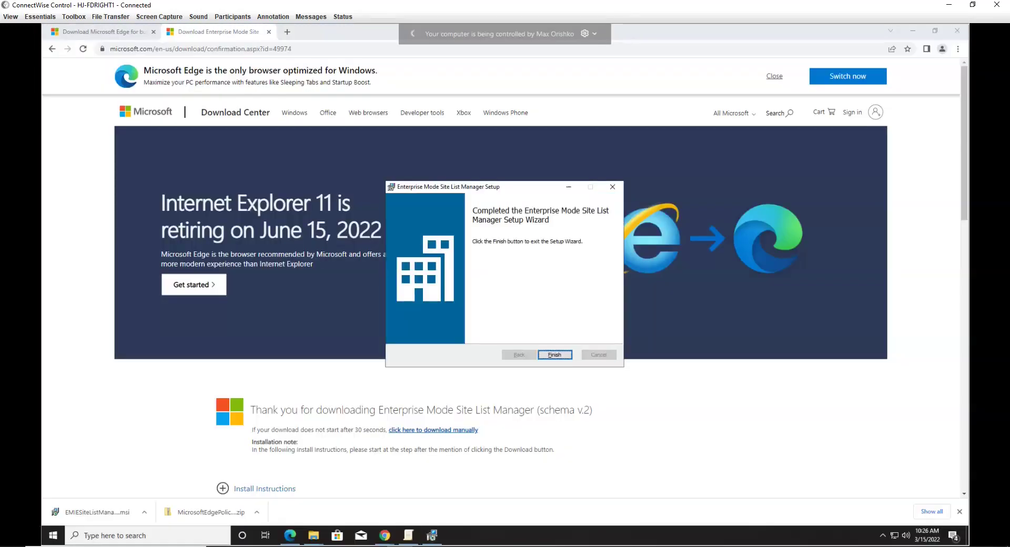
left_click(555, 354)
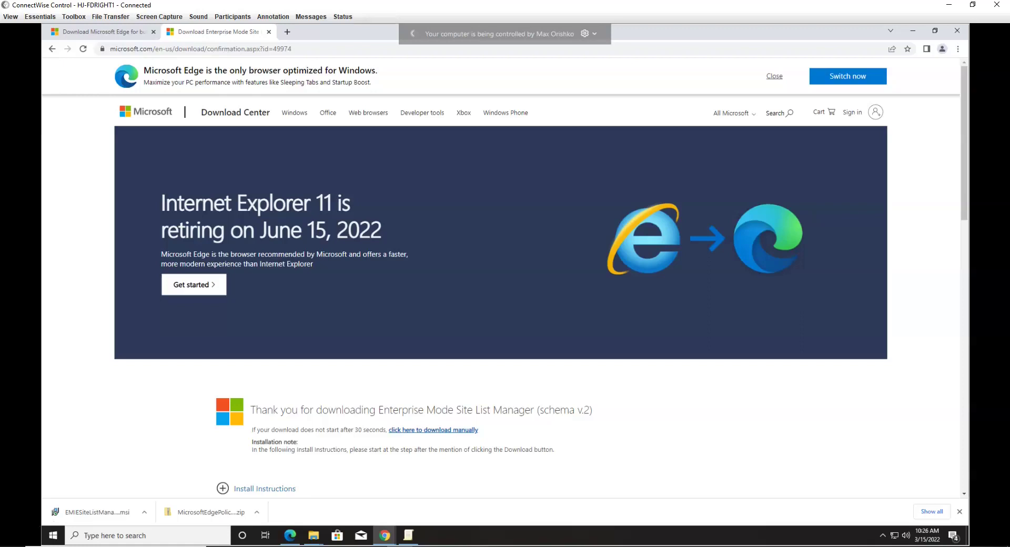
Step: Launch Enterprise Mode Site List Manager from Start search and begin adding a new site
left_click(116, 533)
type("ente")
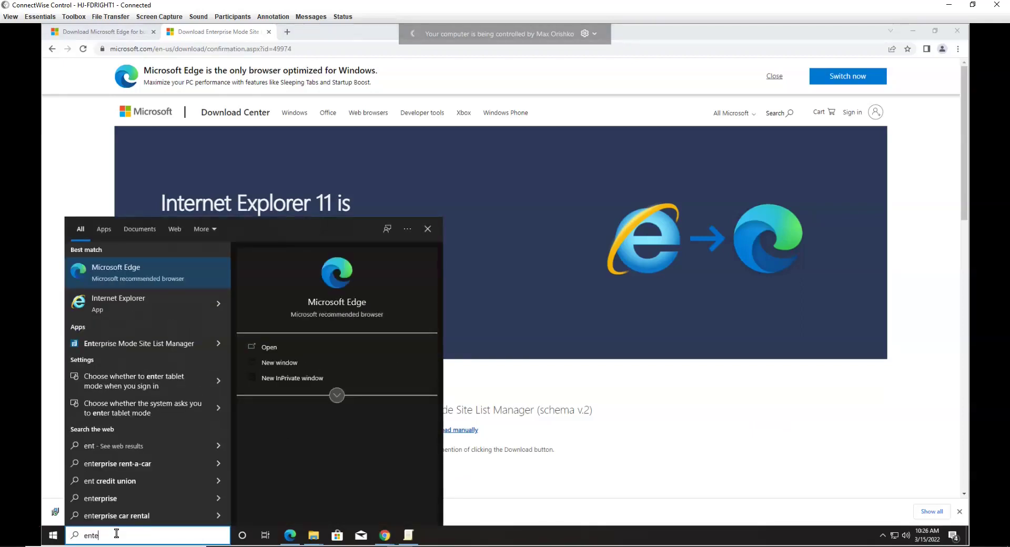
left_click(138, 343)
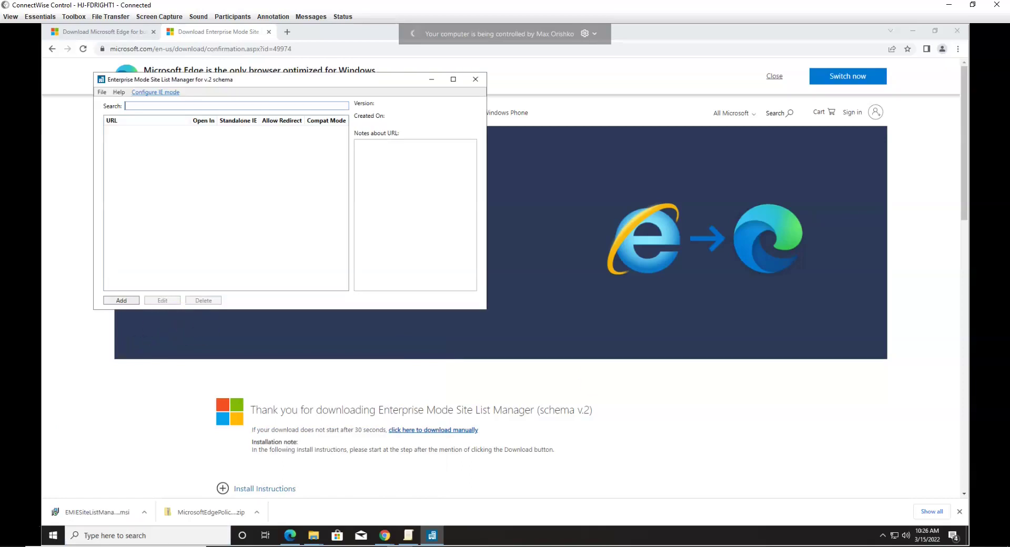
left_click(121, 301)
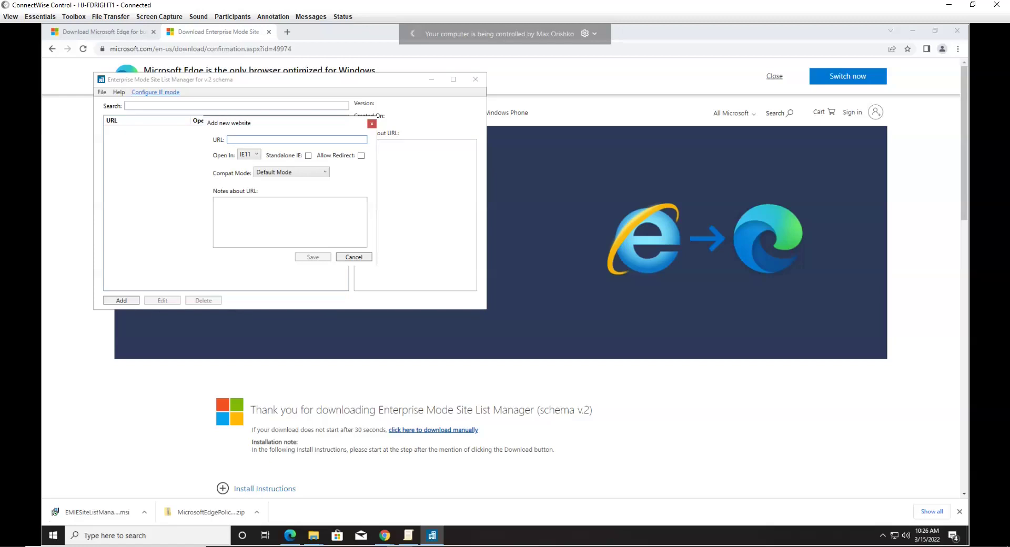
Step: Enter the hjpms.hjerome.com URL, allow redirect, add the note 'IE Mode Opera', and save the entry
left_click(292, 139)
type("http")
type("s.hjerome.com")
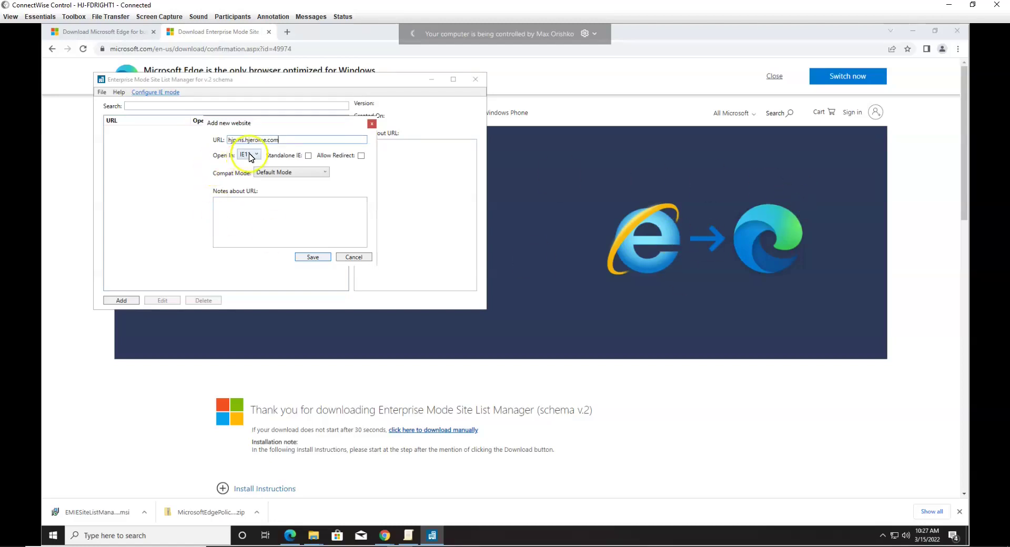
left_click(360, 156)
left_click(279, 211)
type("IE Mode")
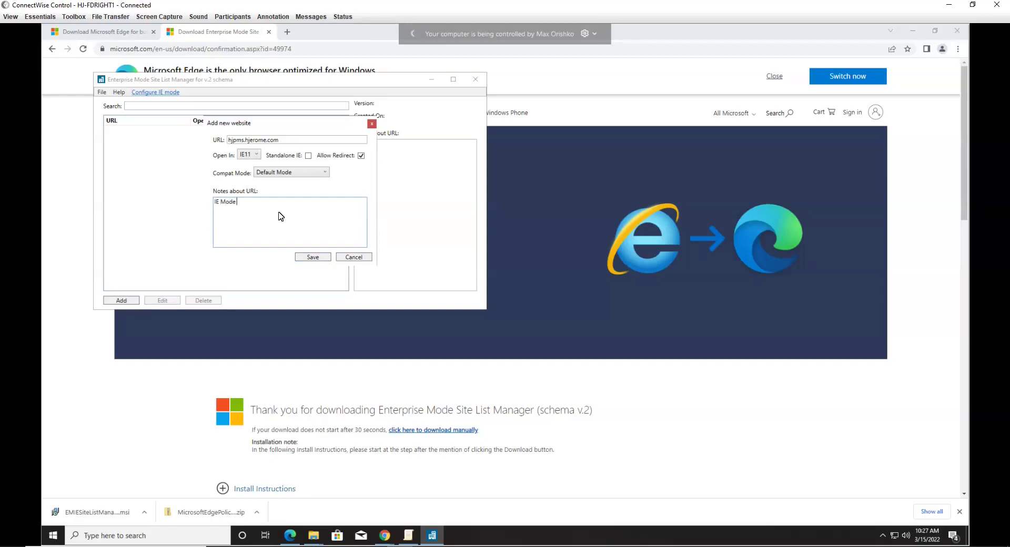
type(" Opera")
left_click(313, 257)
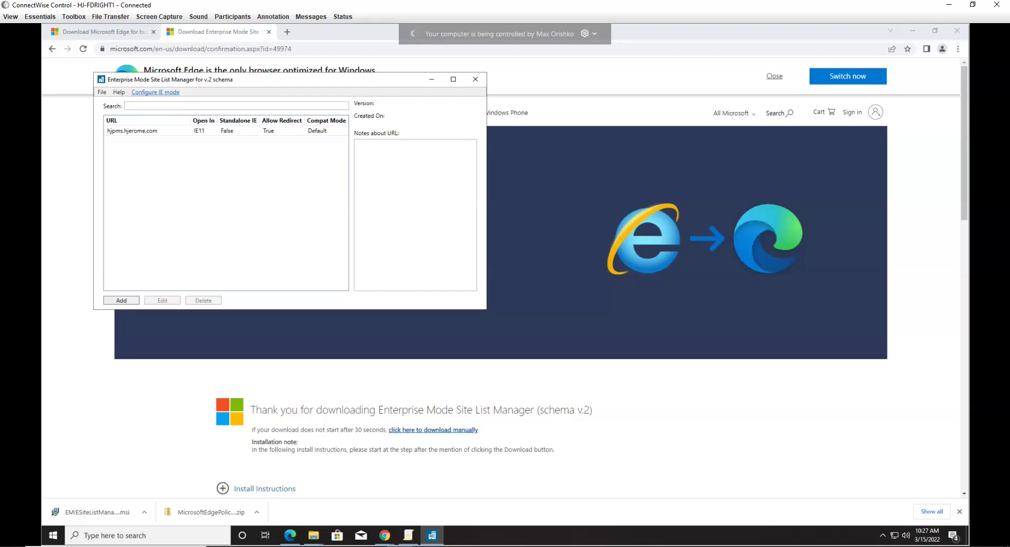
Step: Save the site list as the XML file 'IEMode' in the Downloads folder
left_click(118, 132)
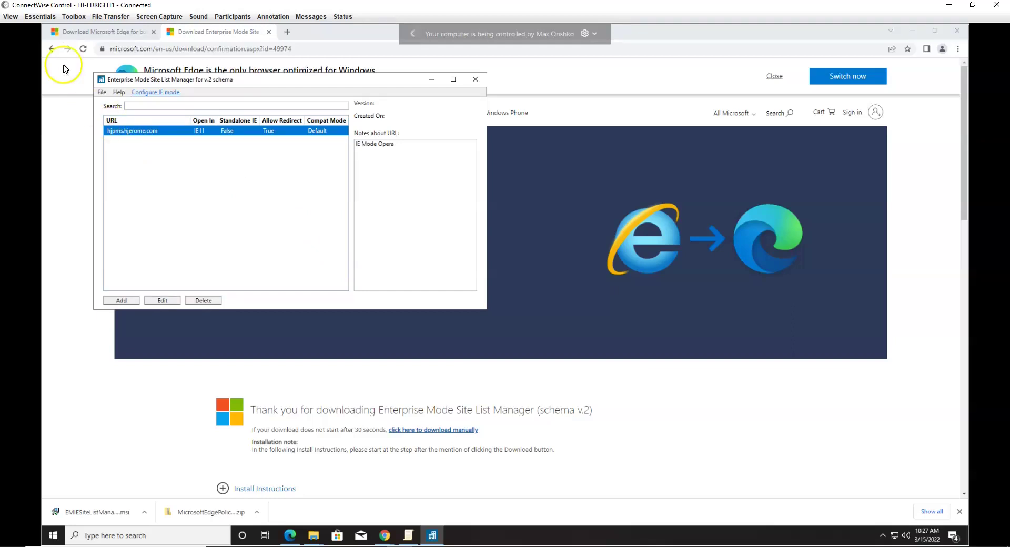
left_click(103, 92)
left_click(134, 147)
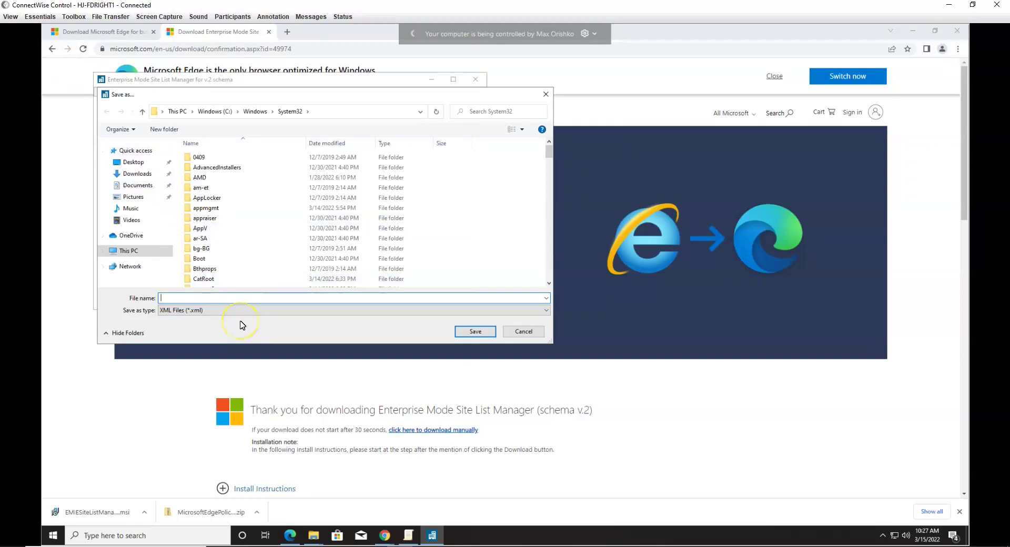
left_click(135, 175)
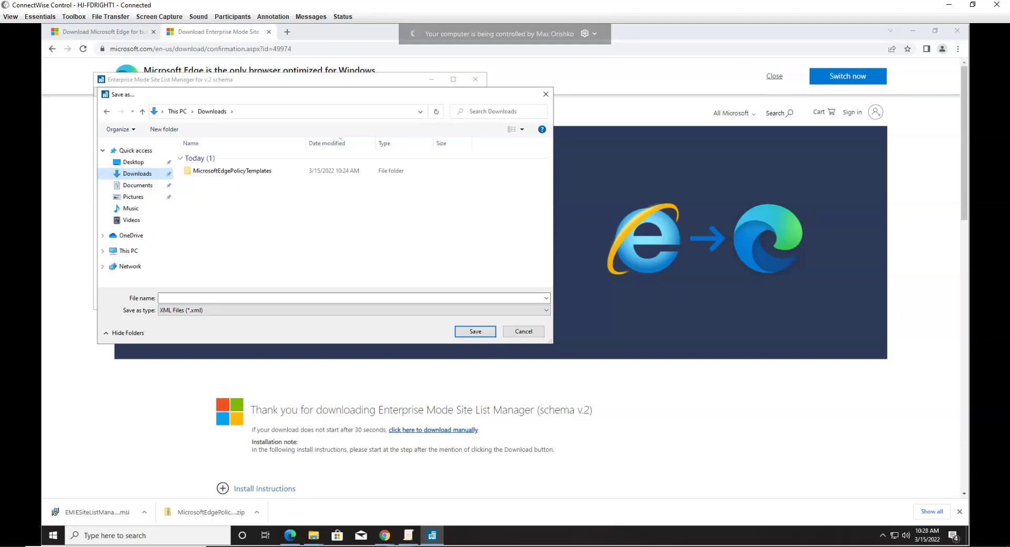
left_click(184, 299)
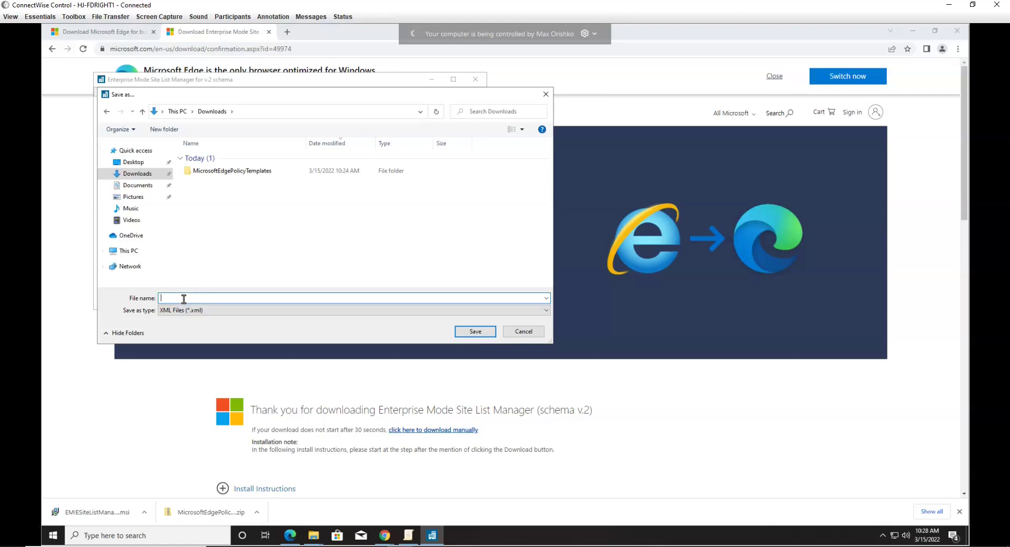
type("IEMode")
left_click(176, 112)
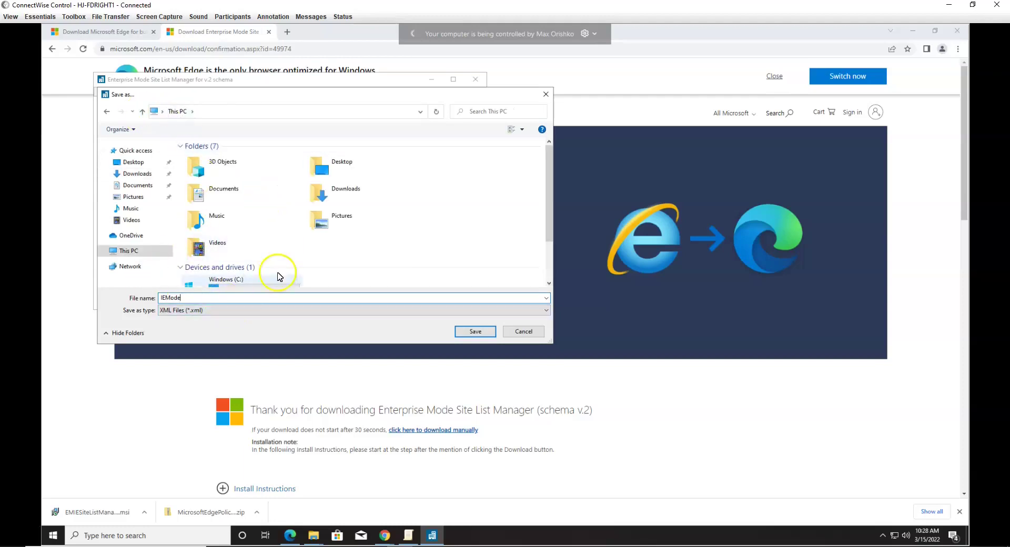
left_click(137, 174)
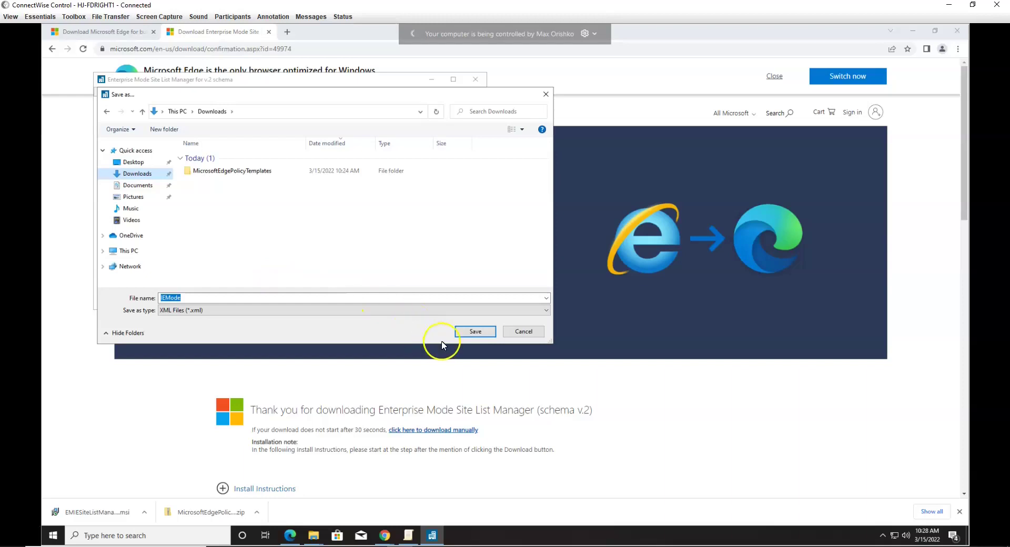
left_click(474, 331)
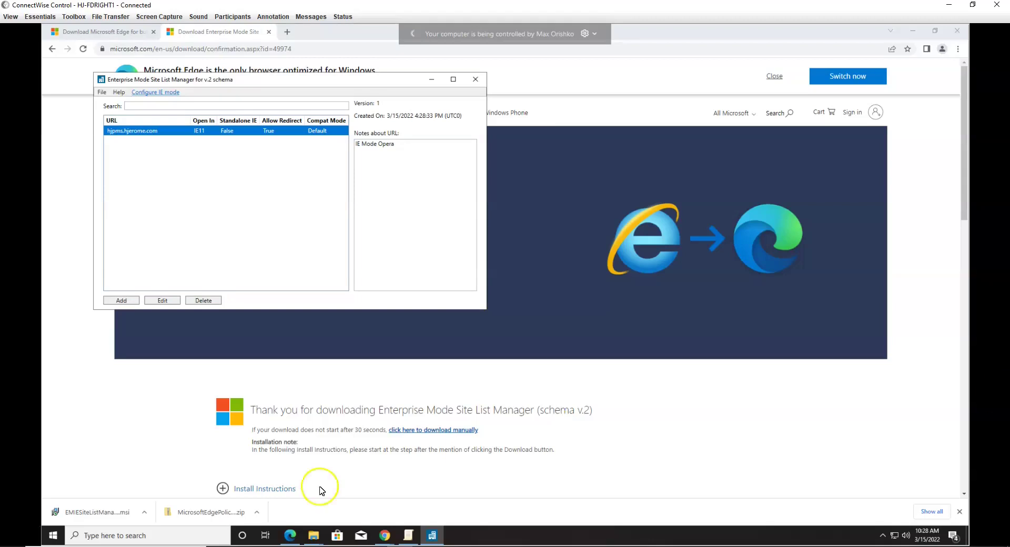
Step: Show the 271 Microsoft Edge settings under Classic Administrative Templates and scroll through them
left_click(407, 535)
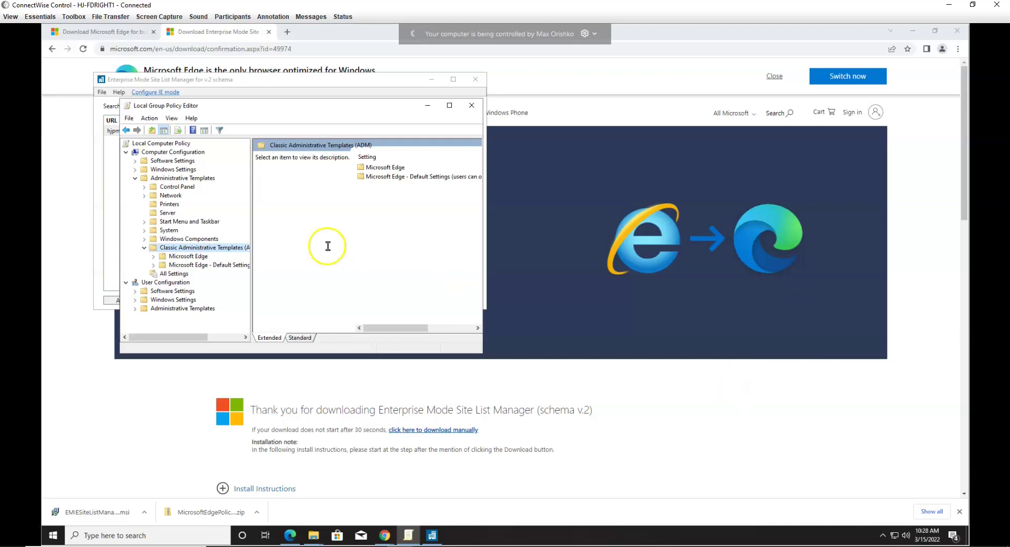
left_click(176, 256)
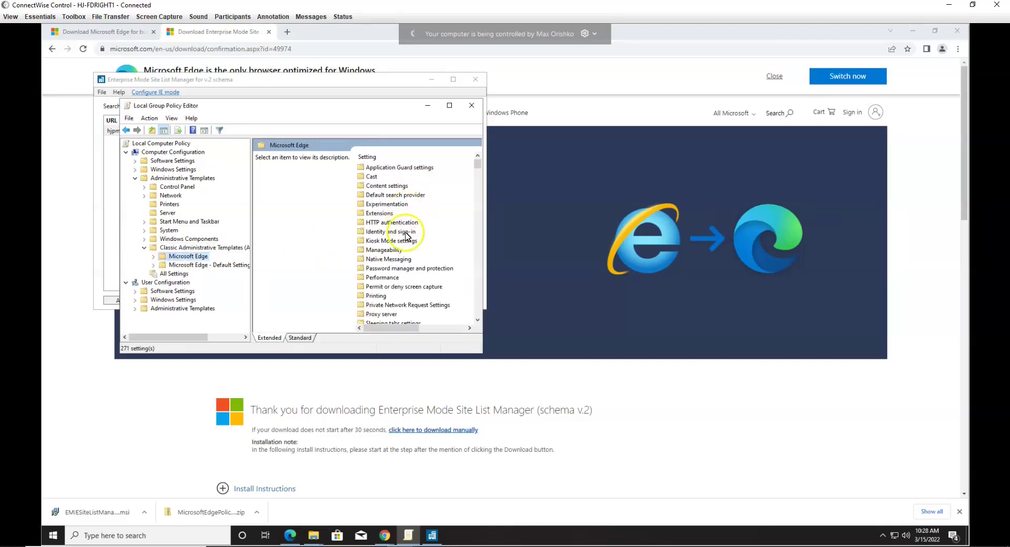
scroll(410, 247, "down", 4)
scroll(395, 191, "down", 12)
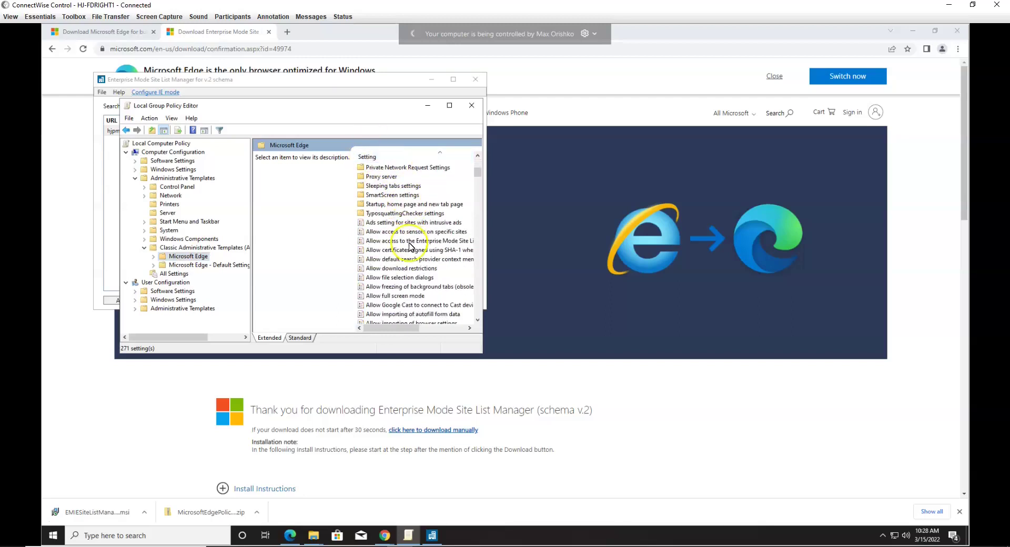
scroll(409, 288, "down", 5)
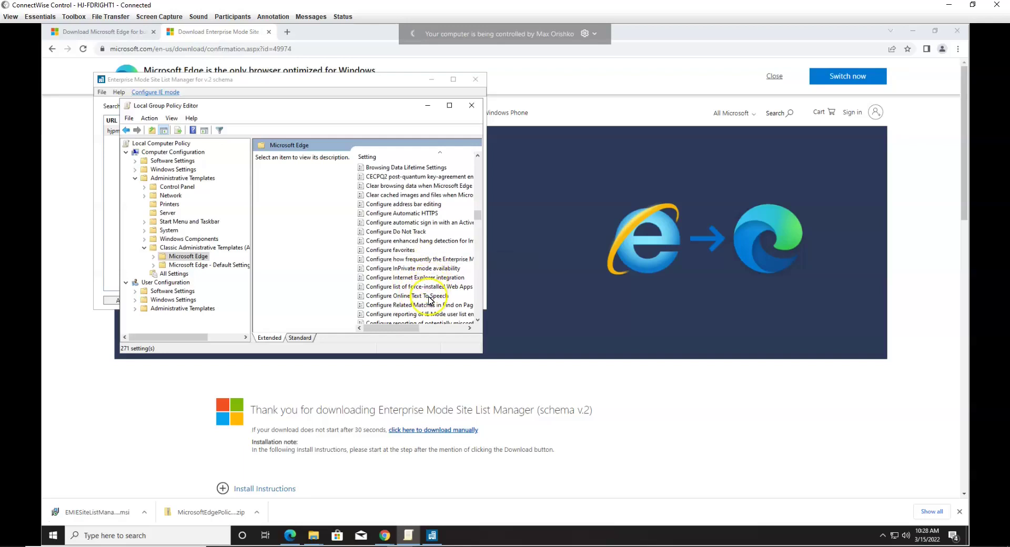
scroll(466, 286, "down", 2)
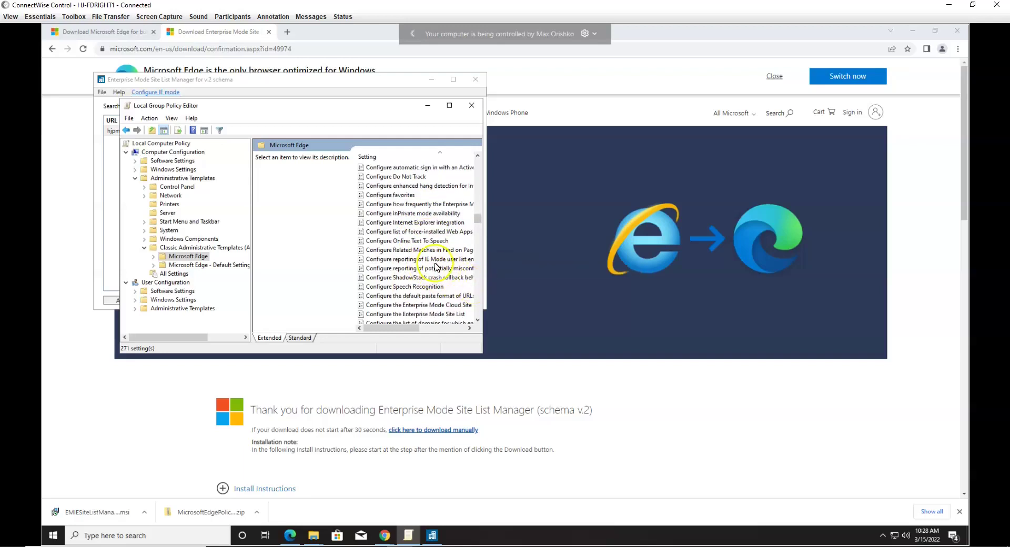
scroll(415, 280, "down", 2)
scroll(416, 280, "down", 5)
scroll(415, 280, "up", 5)
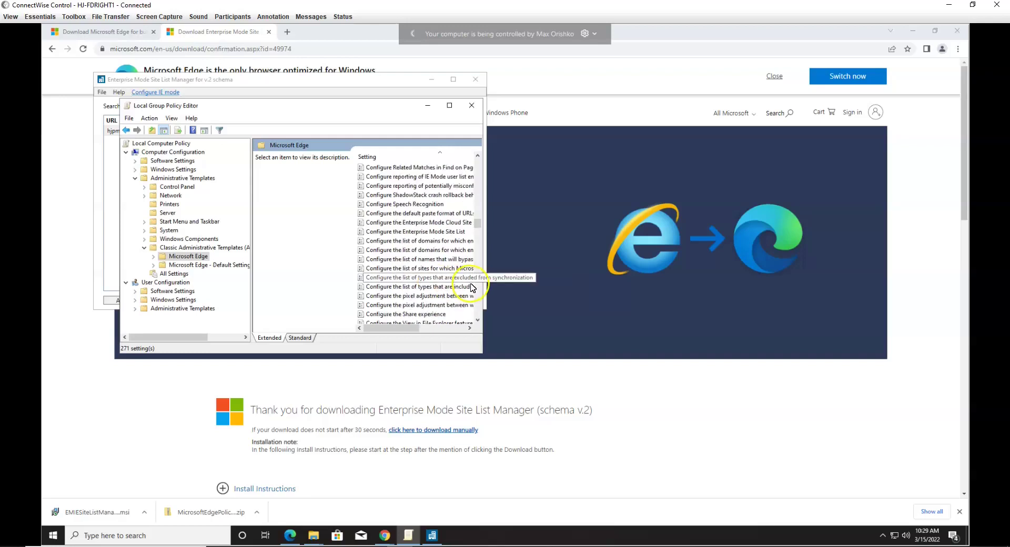
scroll(424, 288, "up", 1)
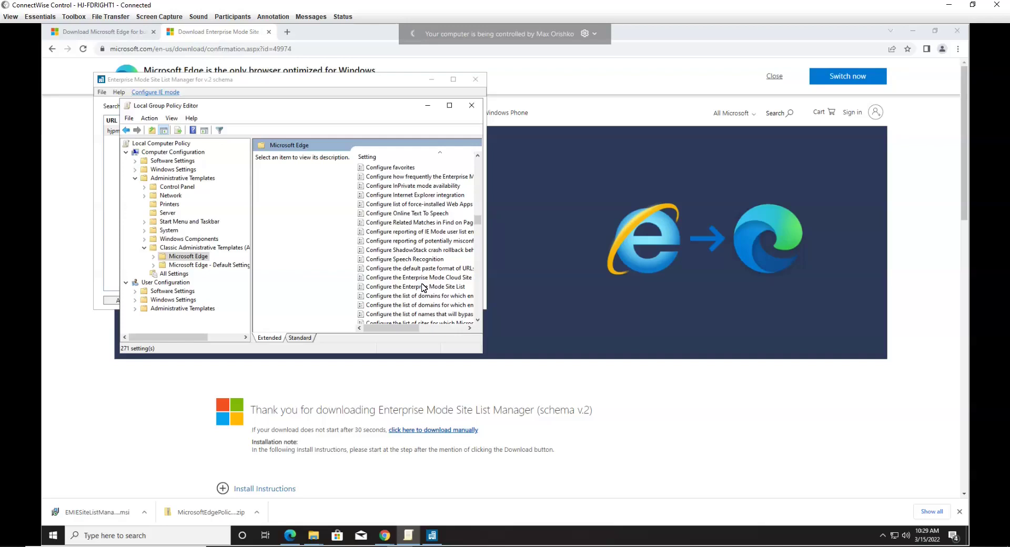
Step: Enable Configure Internet Explorer integration with the Internet Explorer mode option and save it
double_click(427, 197)
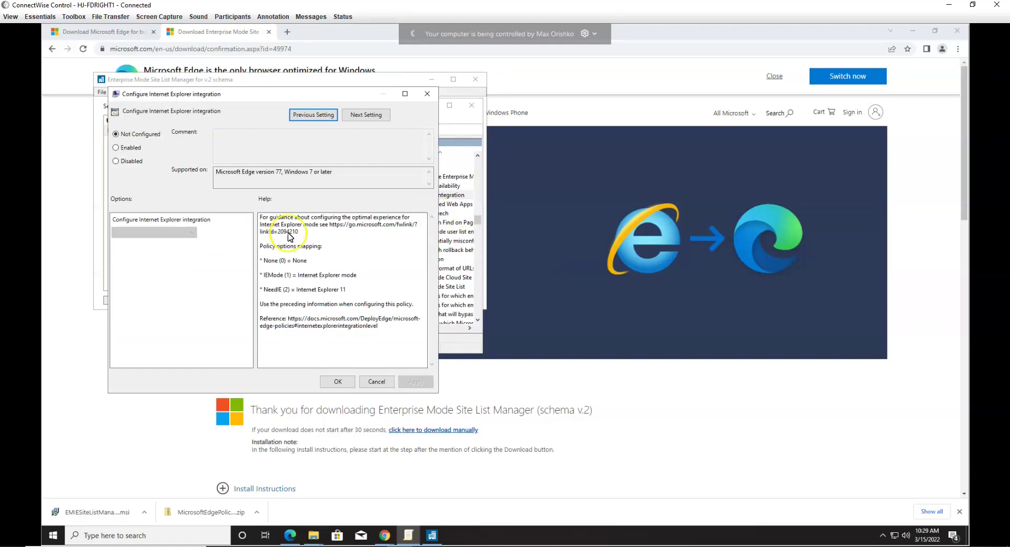
left_click(135, 150)
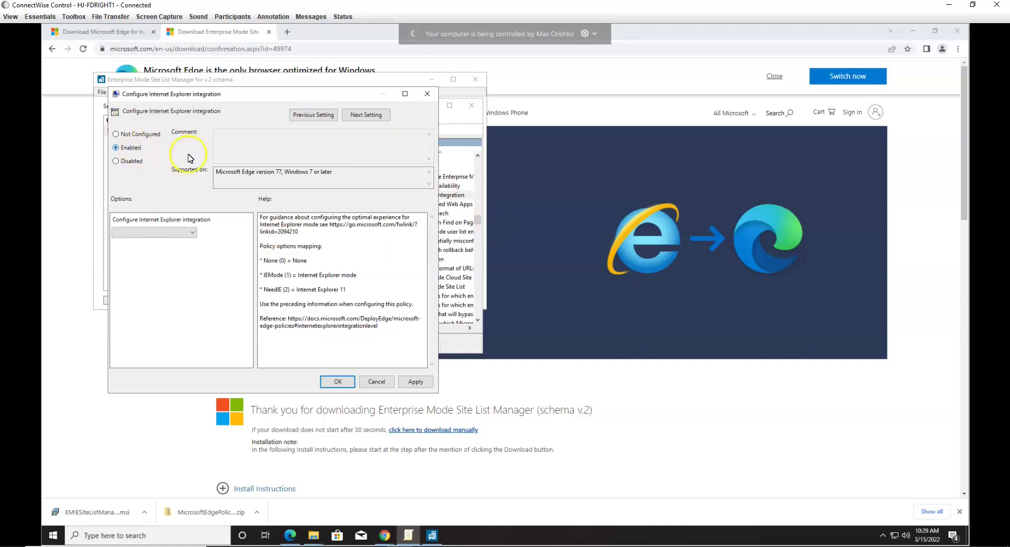
left_click(167, 233)
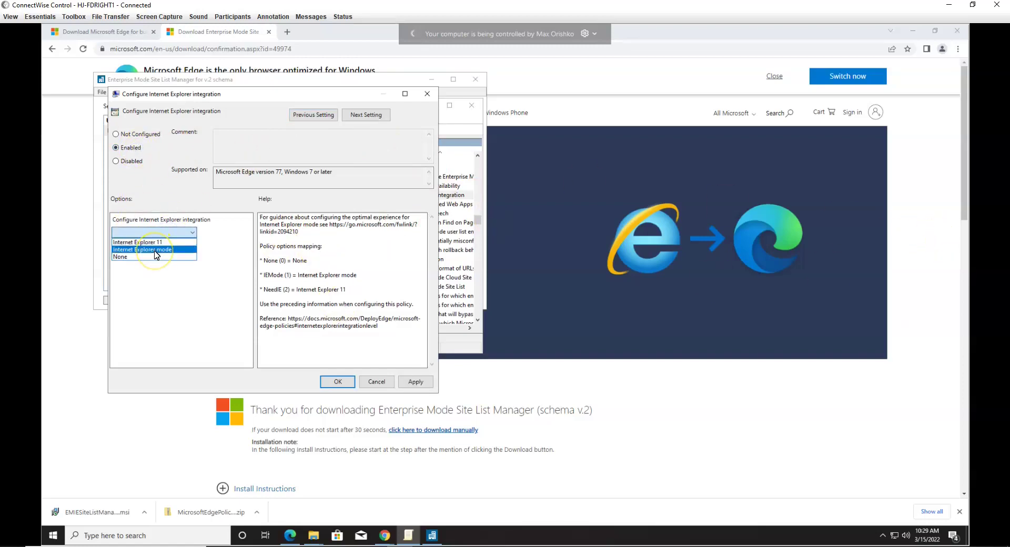
left_click(155, 250)
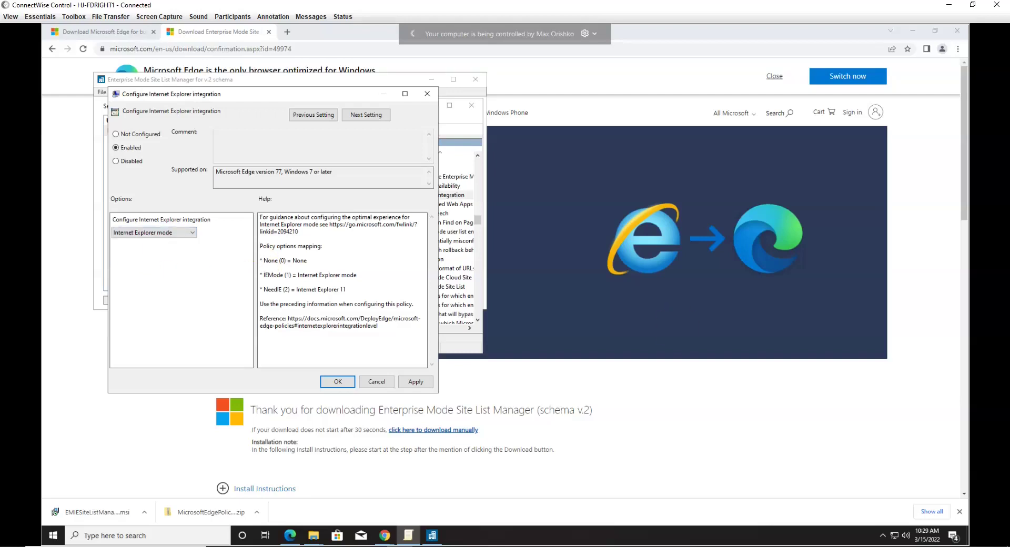
left_click(415, 382)
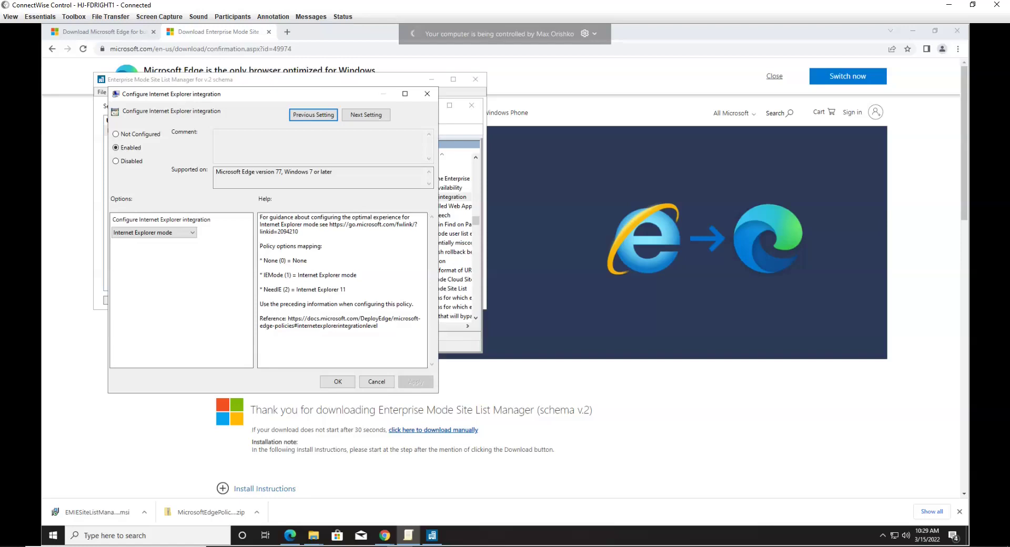
left_click(338, 383)
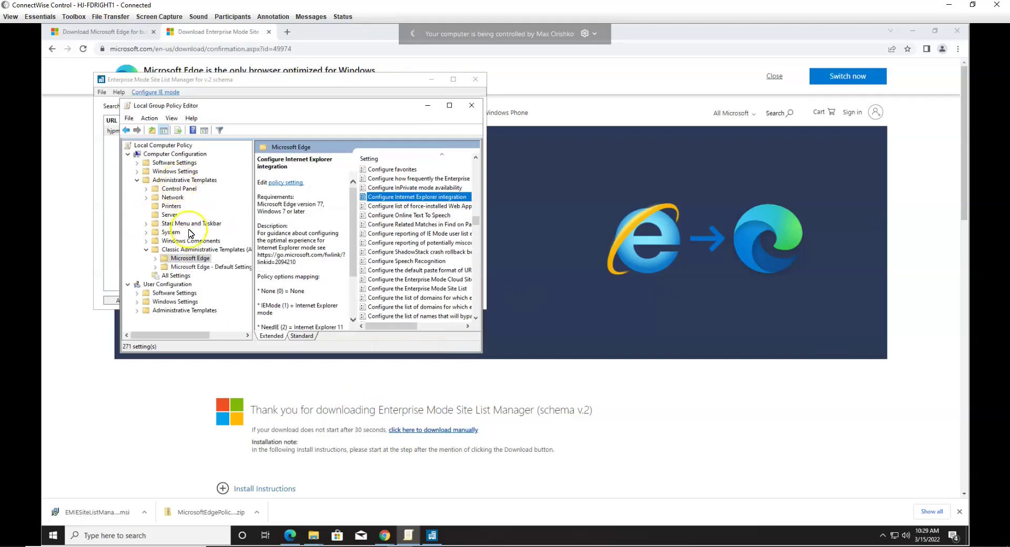
Step: Under Windows Components > Internet Explorer, sort by Setting and open 'Use the Enterprise Mode IE website list'
left_click(146, 240)
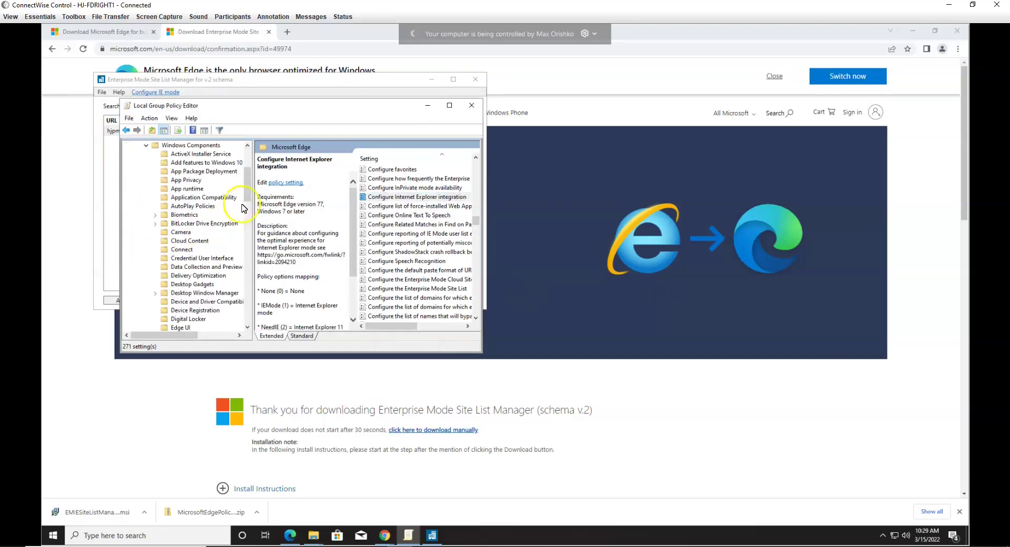
left_click_drag(251, 194, 251, 216)
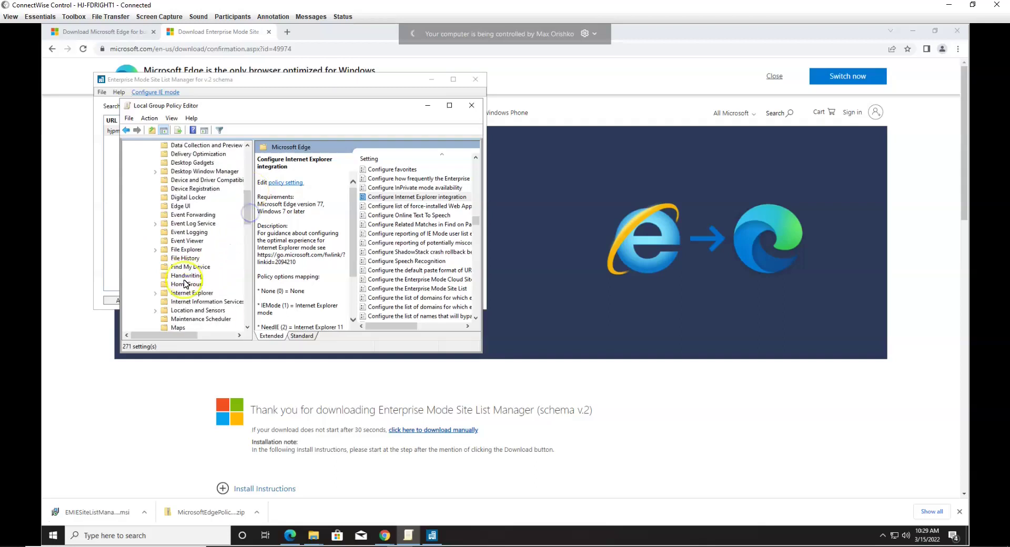
left_click(191, 293)
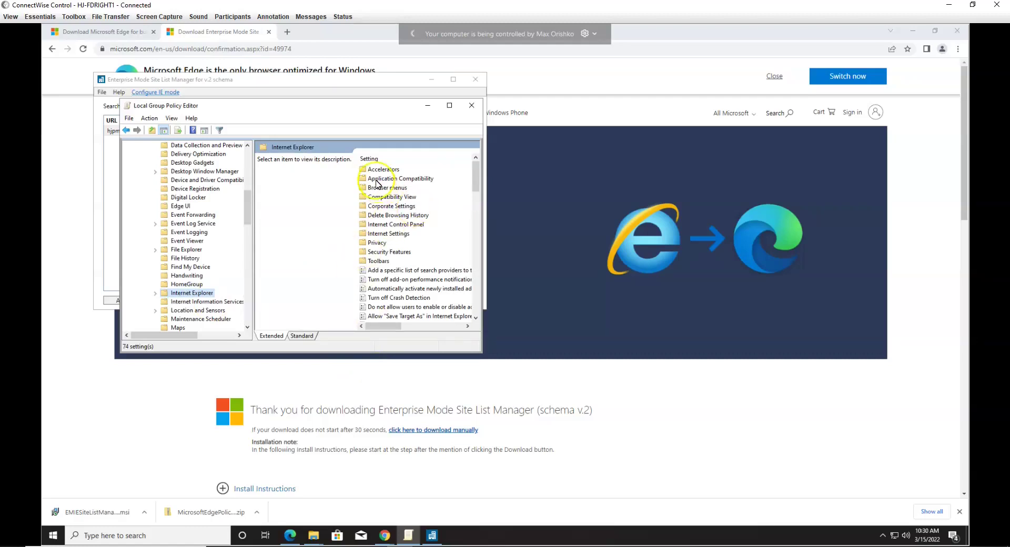
left_click(369, 158)
left_click_drag(476, 174, 478, 317)
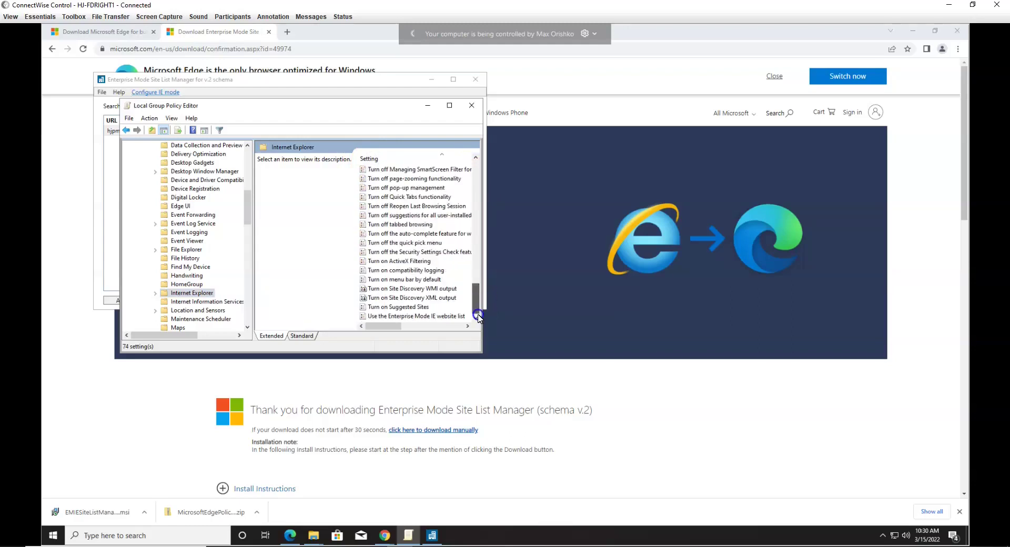
double_click(434, 317)
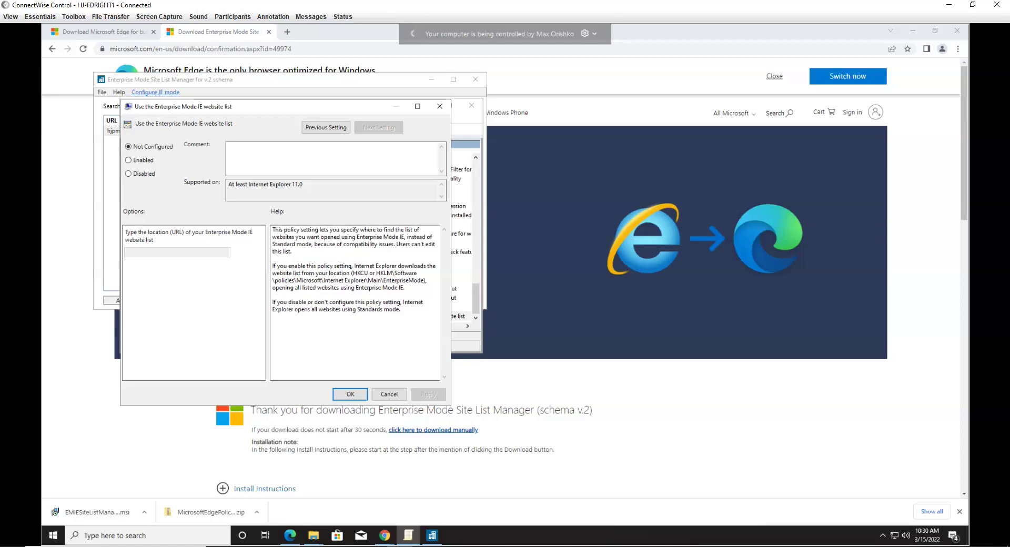
Step: Copy the IEMode file from the Downloads folder
left_click(313, 536)
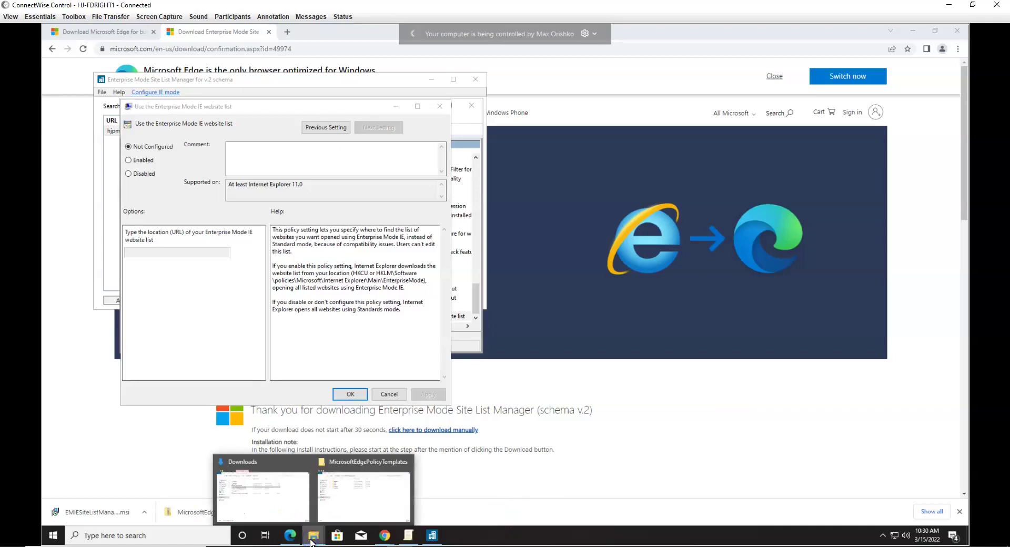
left_click(263, 492)
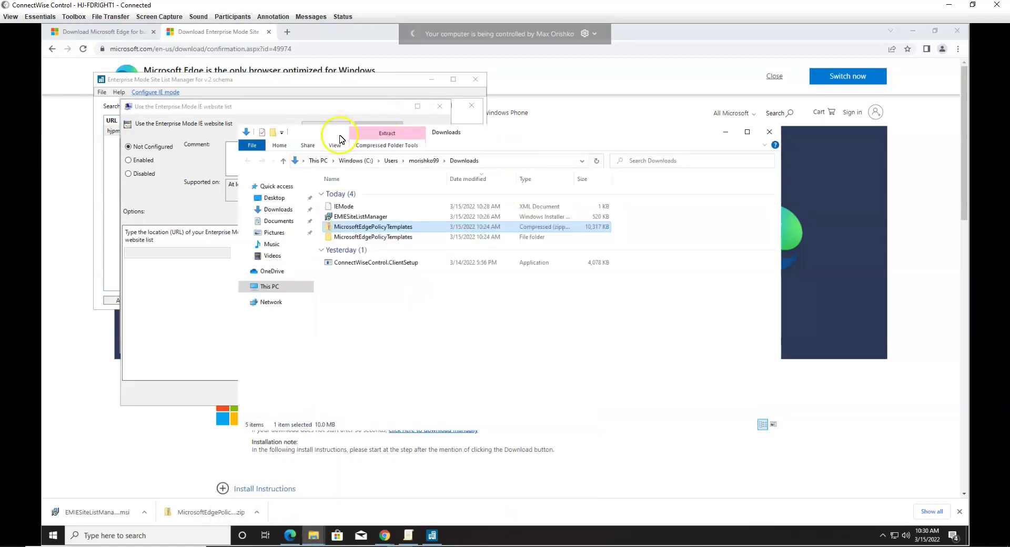
left_click_drag(339, 138, 573, 121)
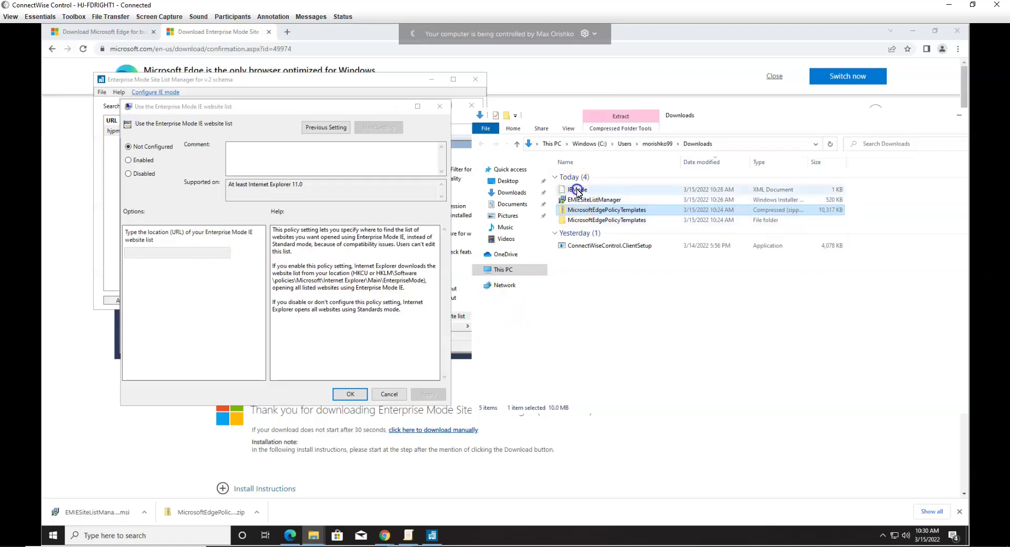
left_click(578, 191)
right_click(578, 192)
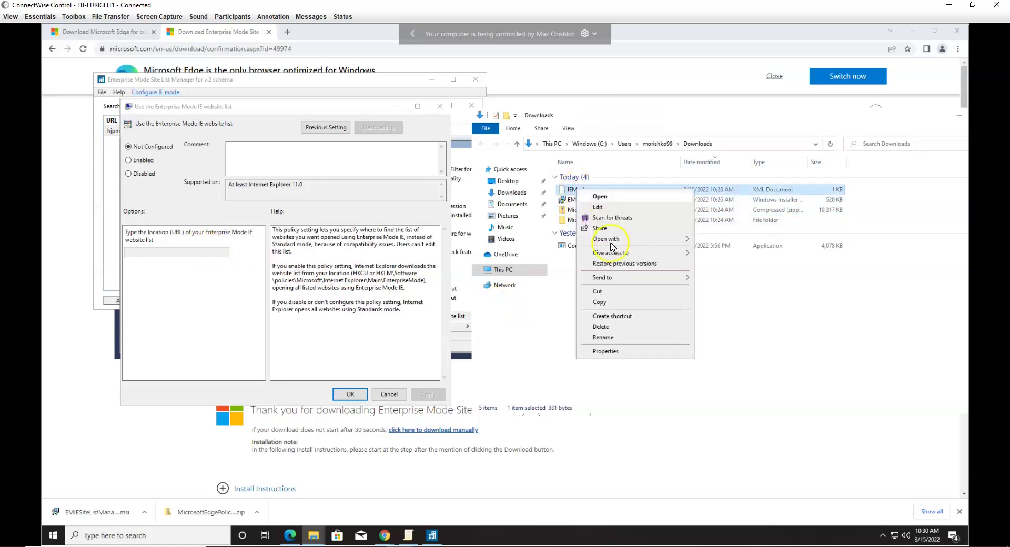
left_click(603, 302)
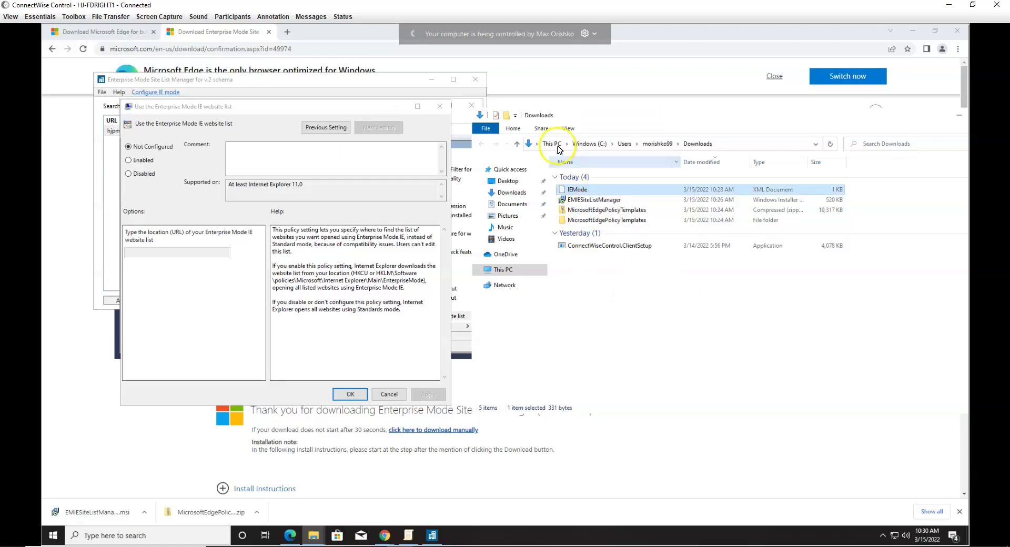
Step: Paste IEMode into the root of Windows (C:), granting administrator permission
left_click(588, 144)
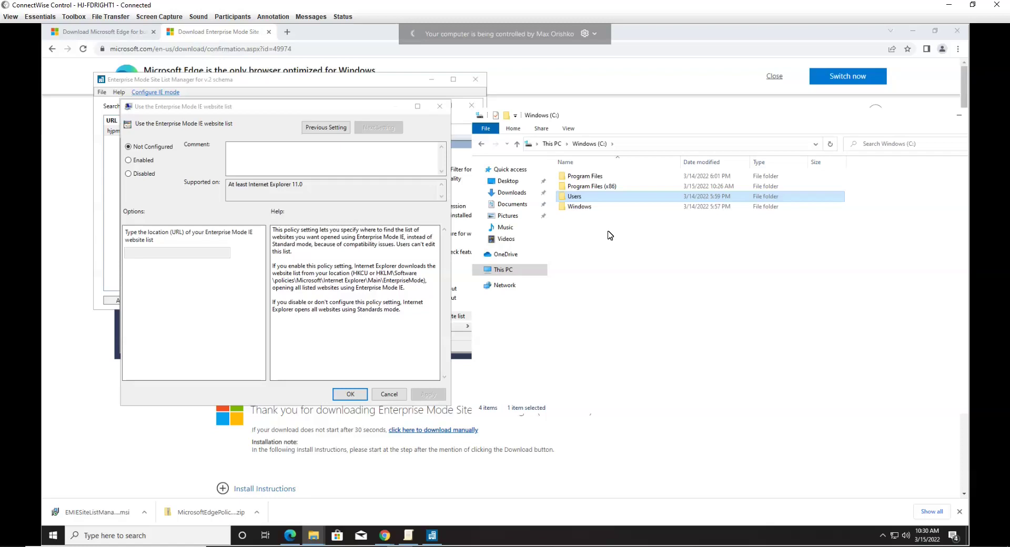
right_click(610, 235)
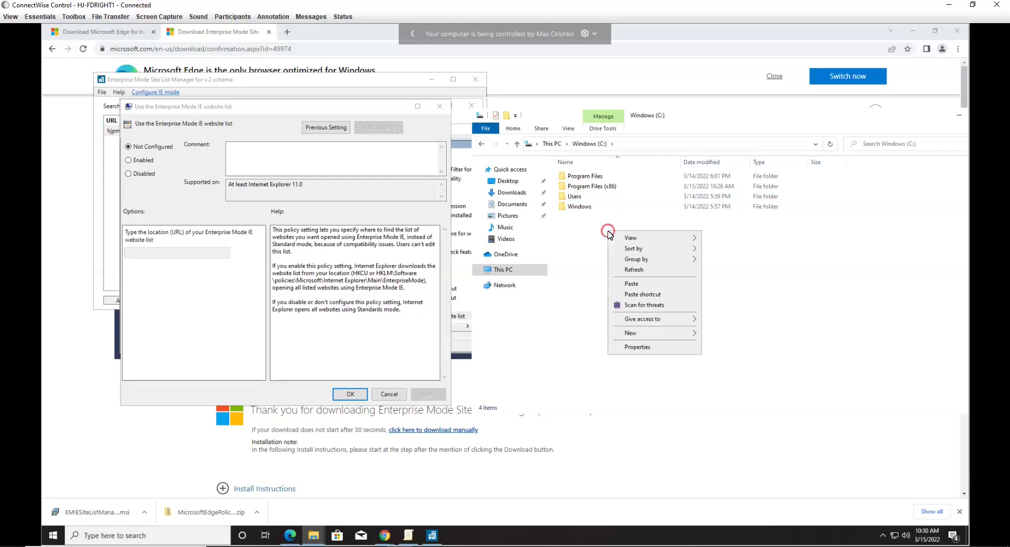
left_click(637, 288)
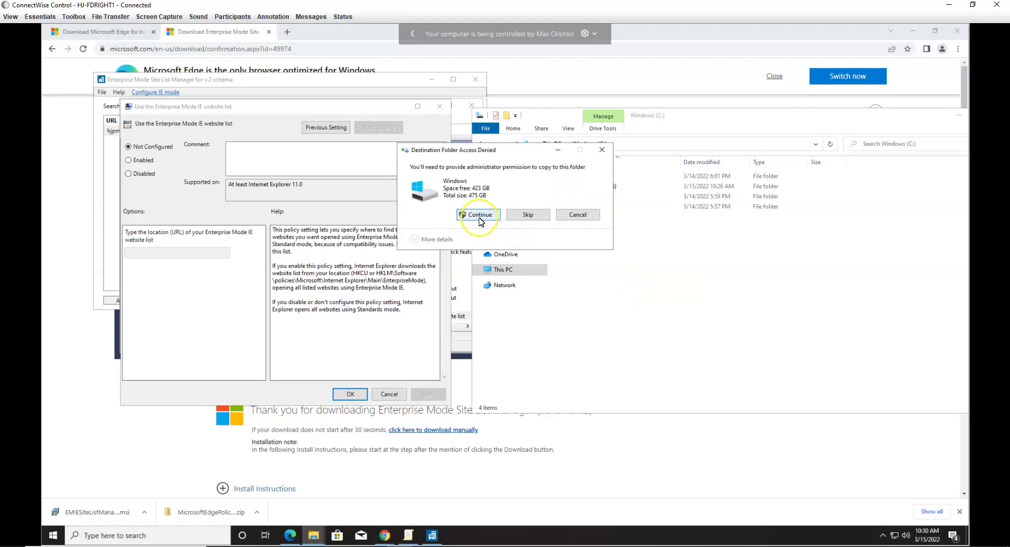
left_click(478, 216)
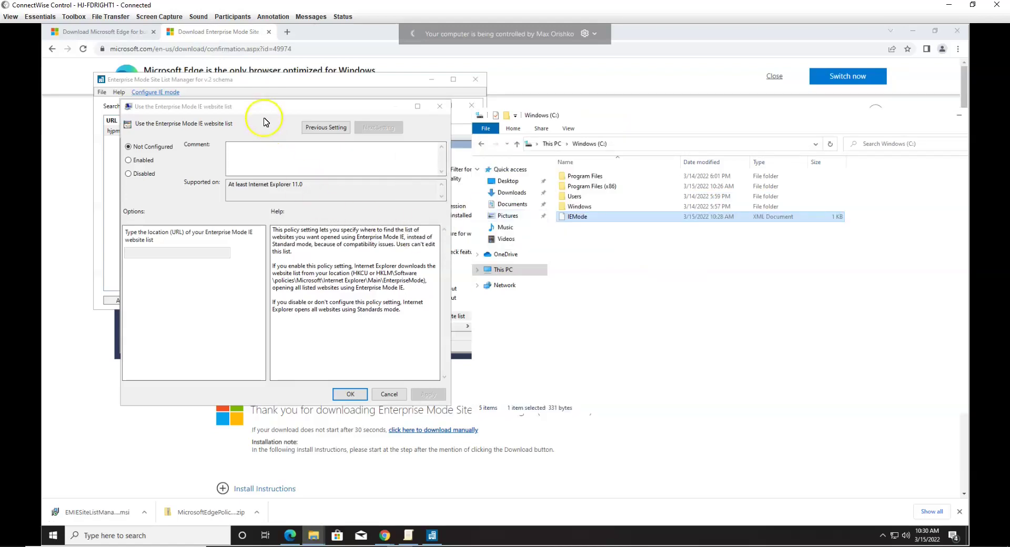
left_click_drag(272, 107, 310, 67)
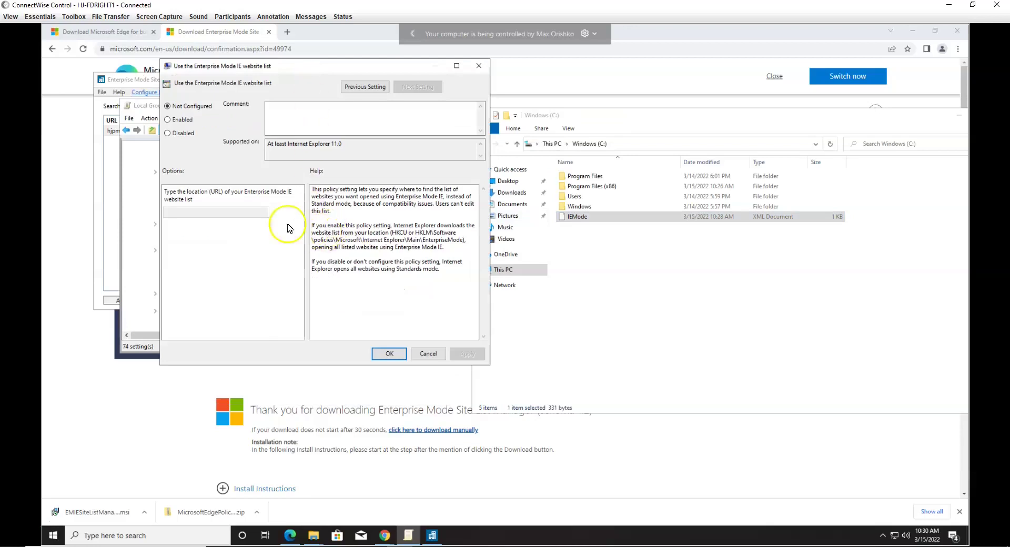
left_click(291, 113)
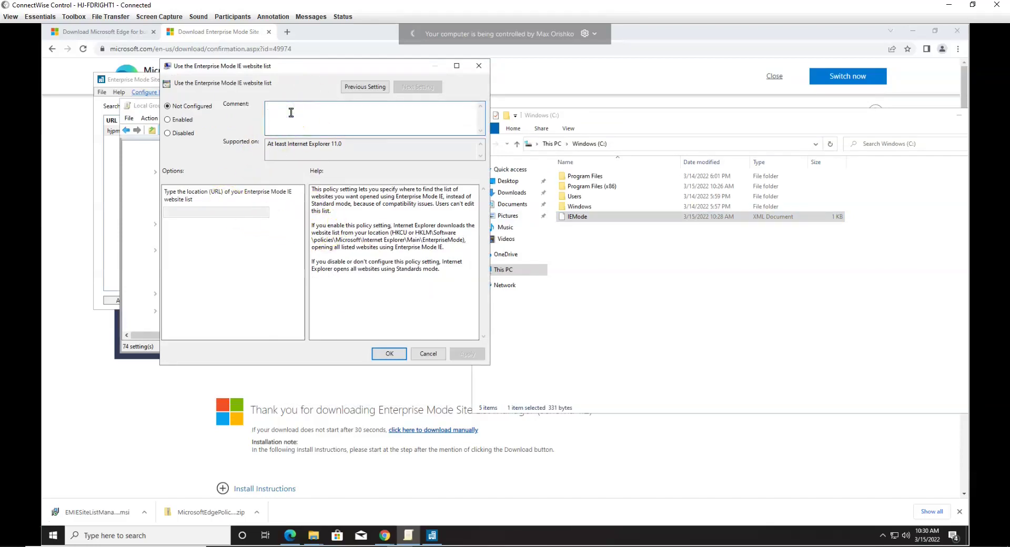
Step: Enable the website list policy with location file:///C:\IEMode.xml, add a file-path comment, and save
left_click(184, 120)
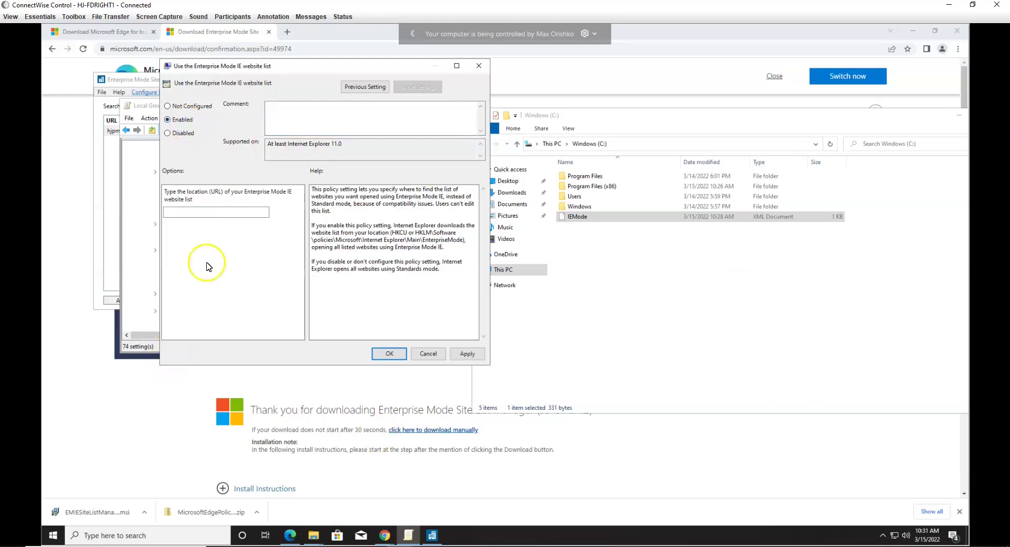
left_click(210, 211)
type("file:///C:\\\\IEMod")
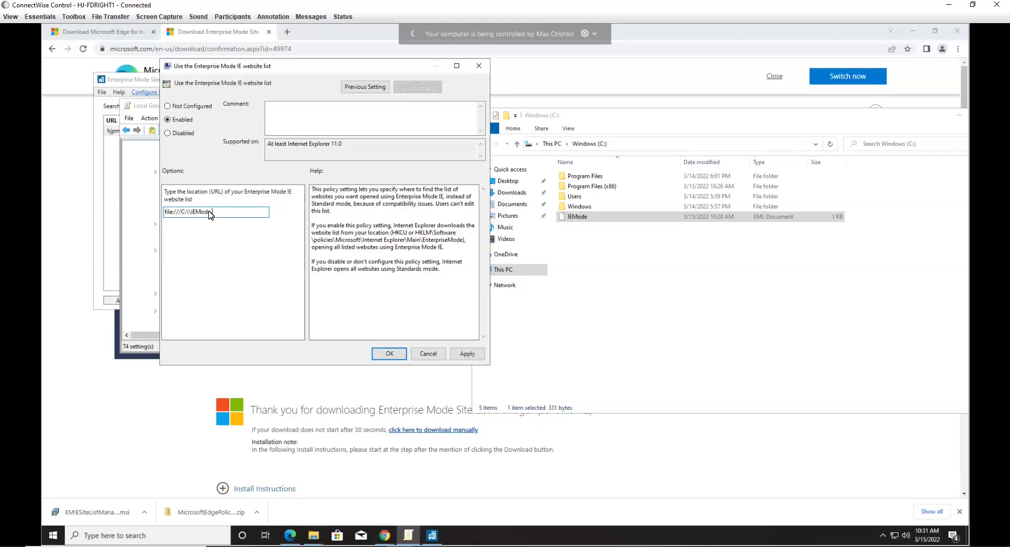
type("e.xml")
left_click(342, 113)
type("file")
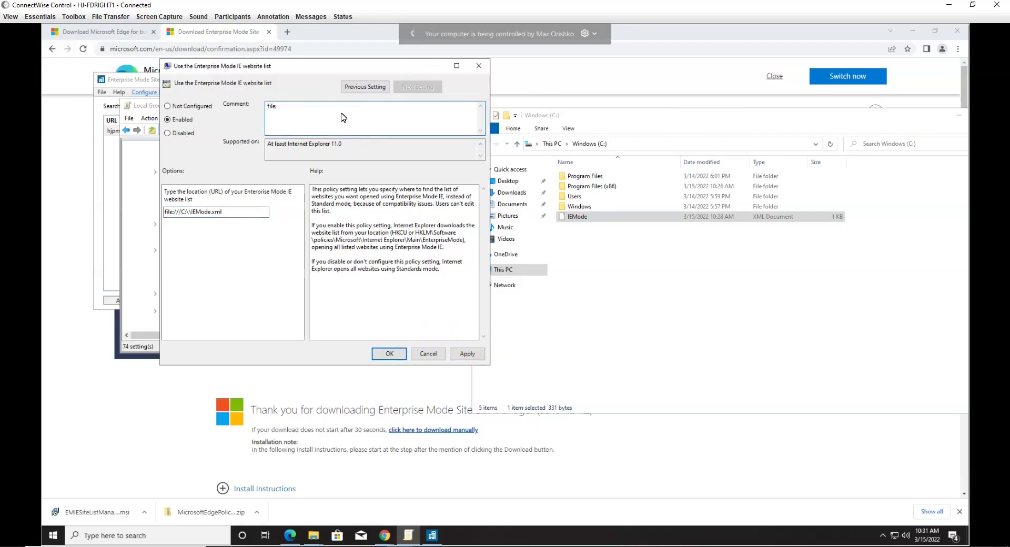
type(":///c")
key("BackSpace")
type("C:\\\\Users\\\\Documents\\\\xmlname.xml")
left_click(467, 354)
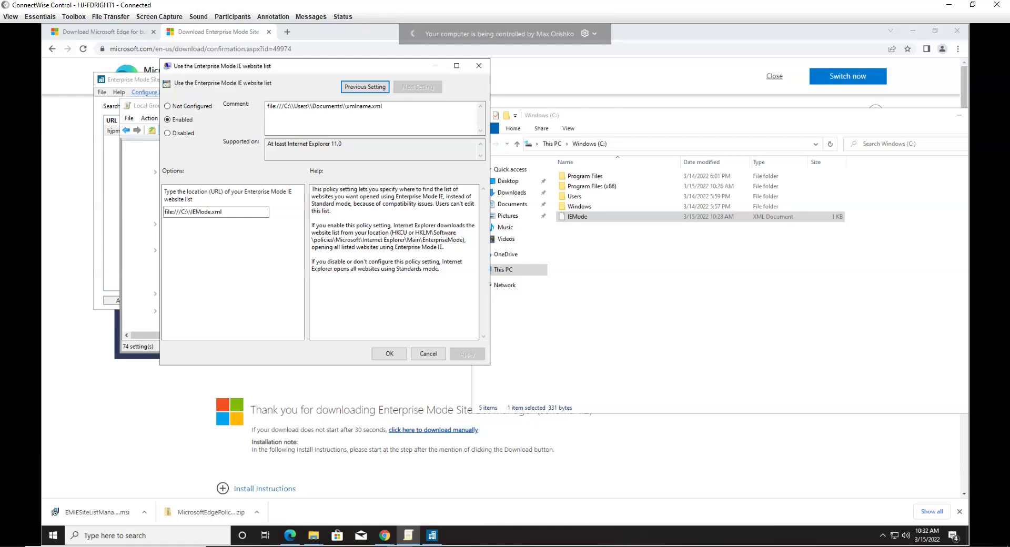
left_click(390, 354)
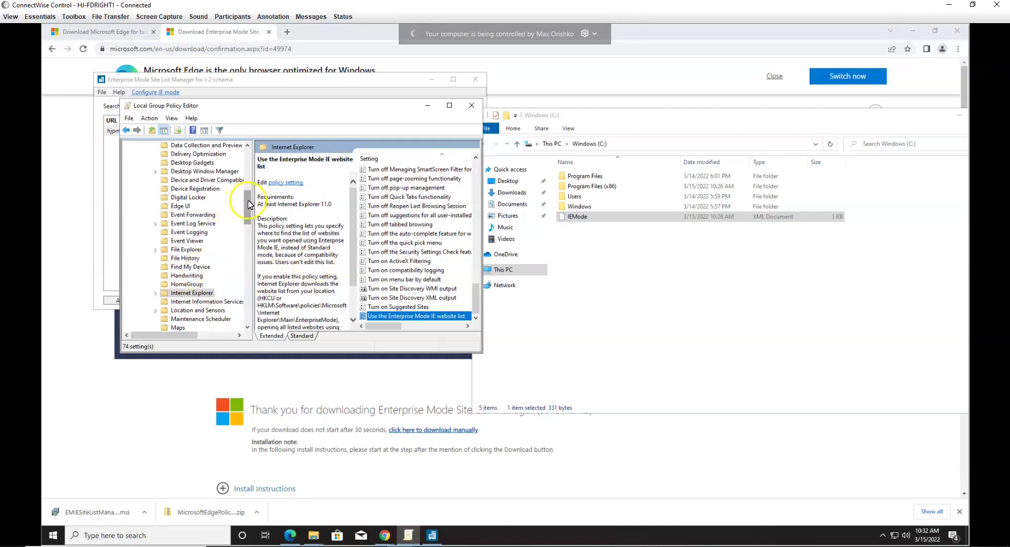
Step: Select Microsoft Edge and open its Configure the Enterprise Mode Site List policy
mouse_move(247, 199)
left_mouse_down()
mouse_move(247, 158)
mouse_move(250, 215)
left_mouse_up()
left_click(191, 328)
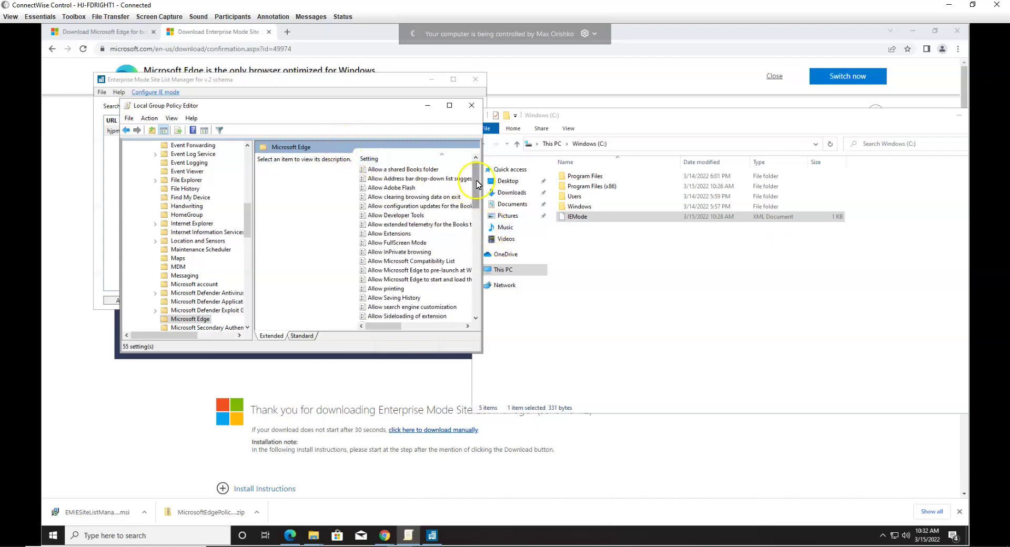
left_click_drag(477, 184, 479, 235)
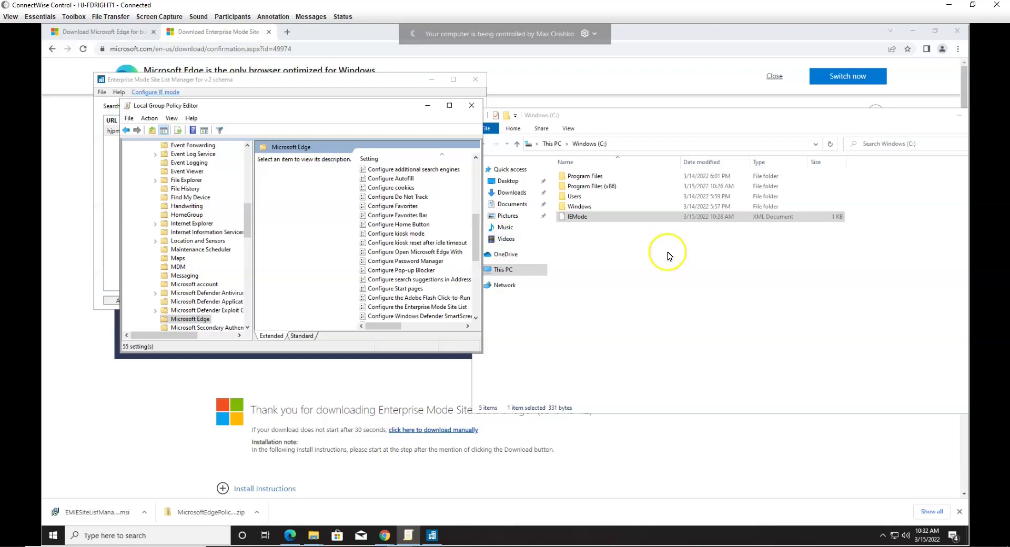
double_click(441, 307)
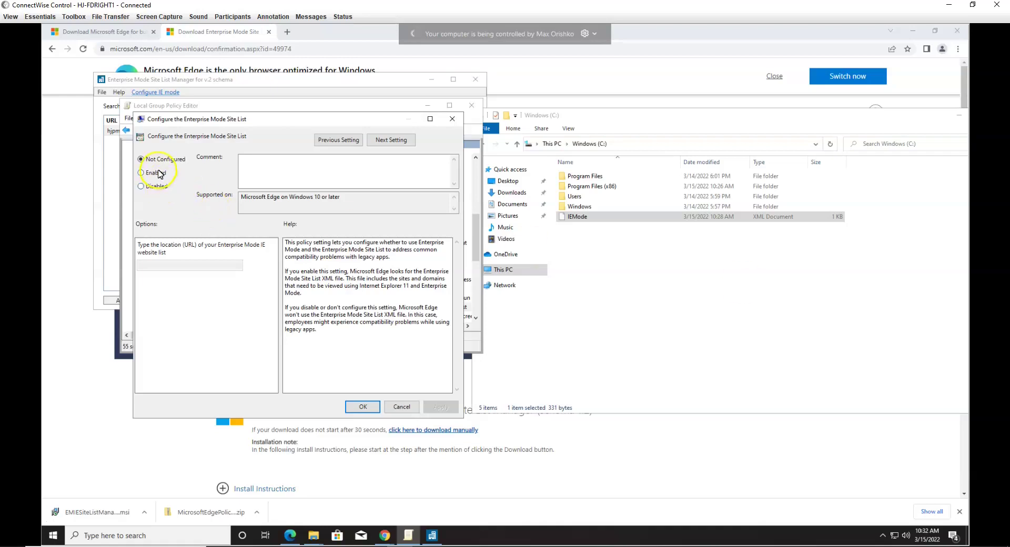
Step: Enable the Edge site list policy with location file:///C:\IEMode.xml and save it
left_click(141, 172)
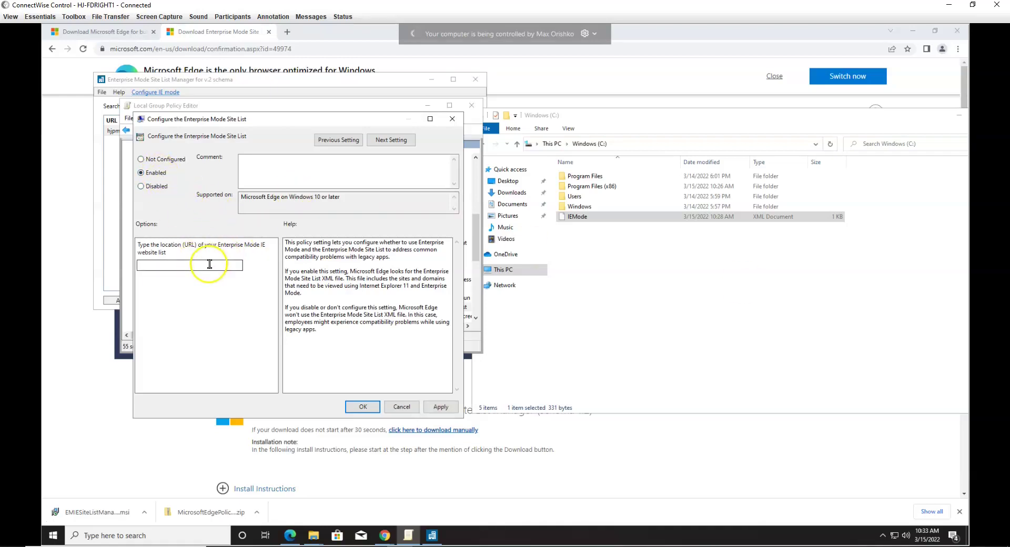
left_click(210, 264)
type("file:///C:\\\\IEMode.xml")
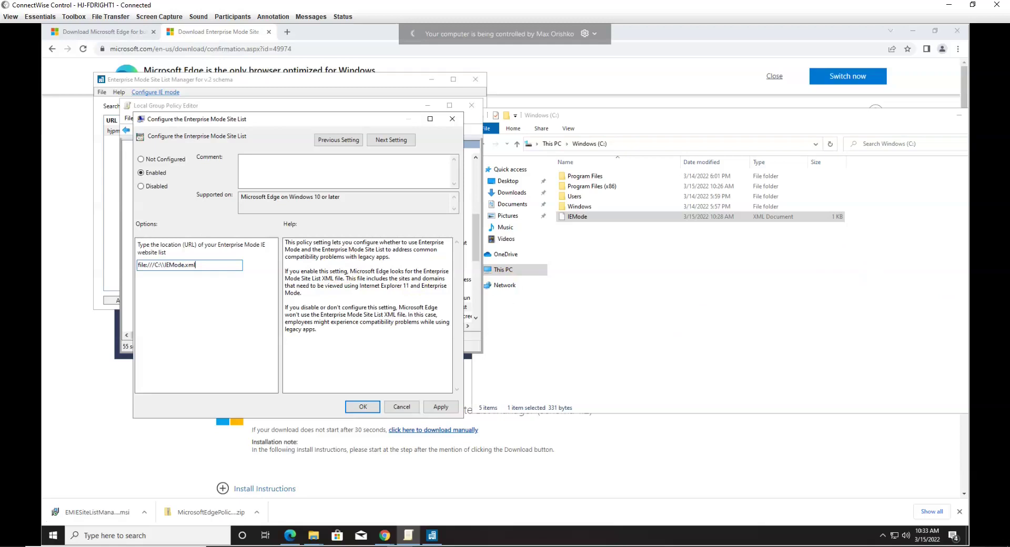
left_click(440, 407)
left_click(363, 406)
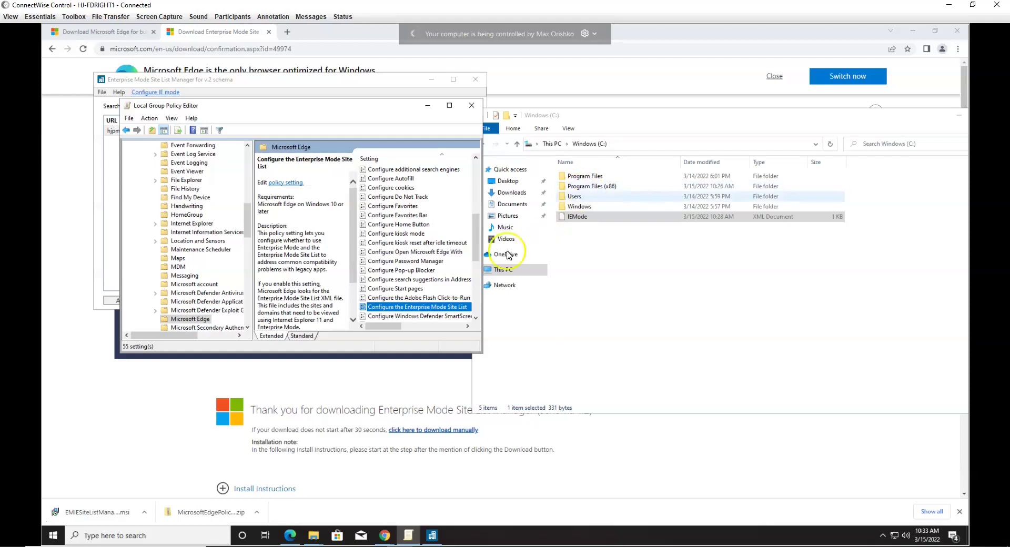
Step: Set Allow Microsoft Compatibility List to Enabled, then scroll down the 55 Edge settings
left_click_drag(475, 252, 473, 200)
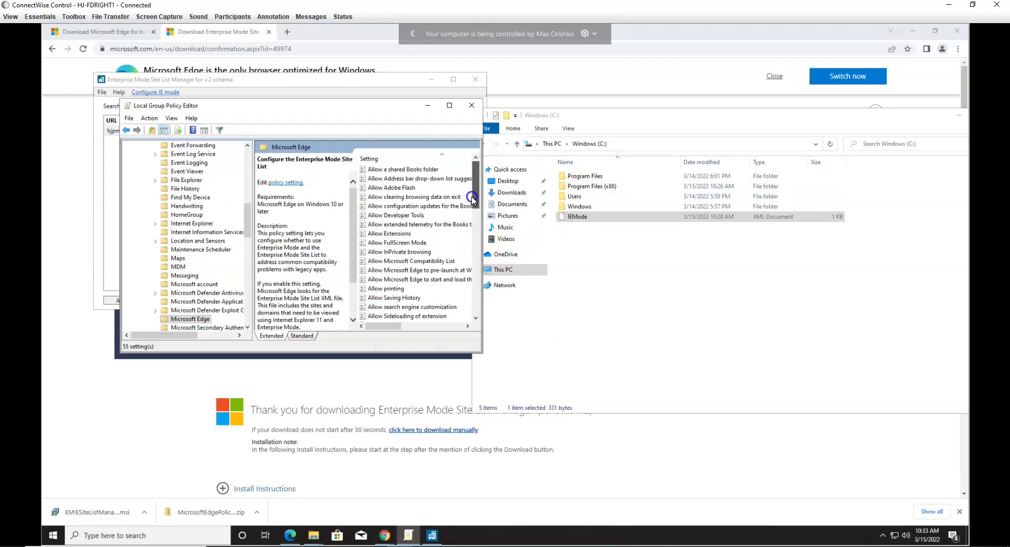
double_click(439, 261)
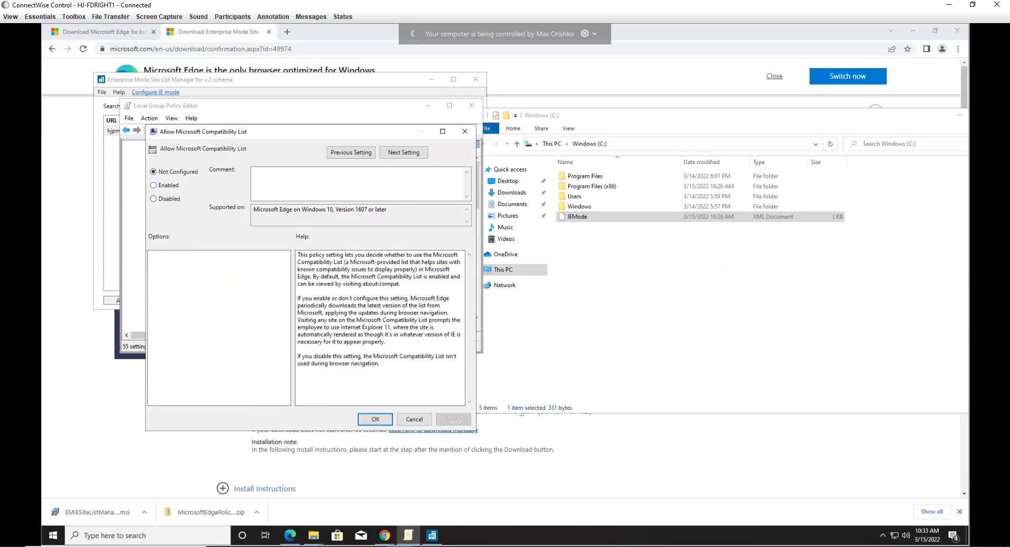
left_click(158, 186)
left_click(375, 420)
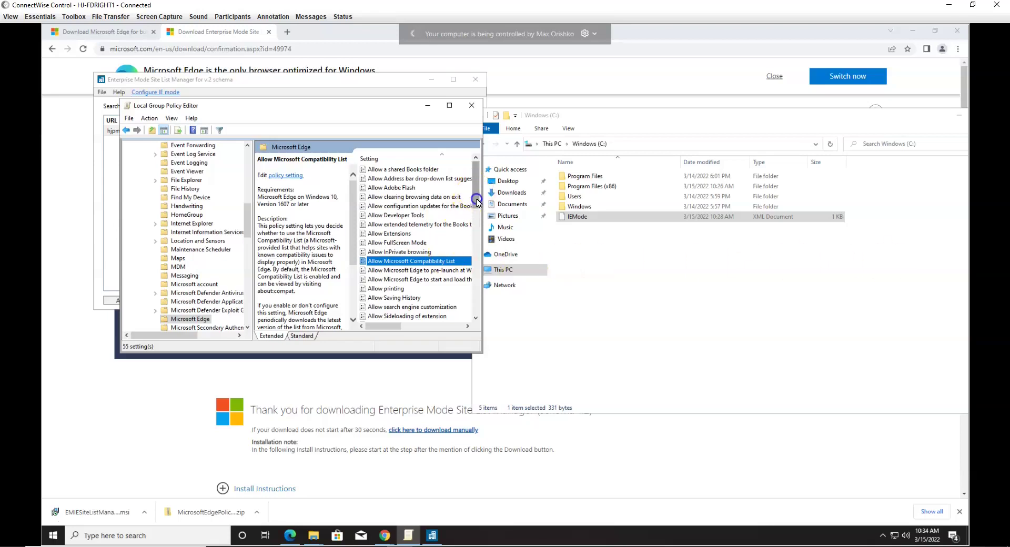
left_click_drag(477, 217, 477, 298)
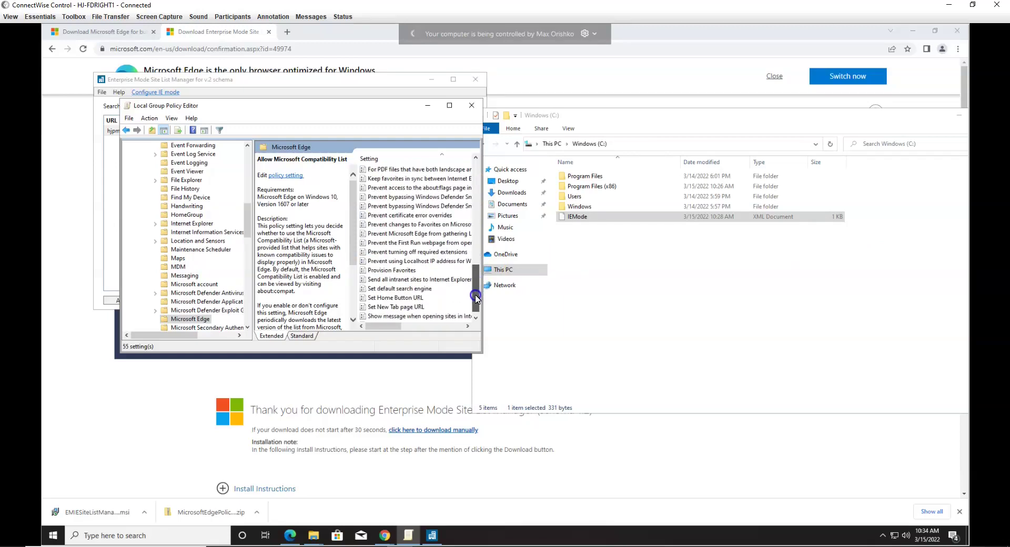
left_click_drag(476, 298, 477, 305)
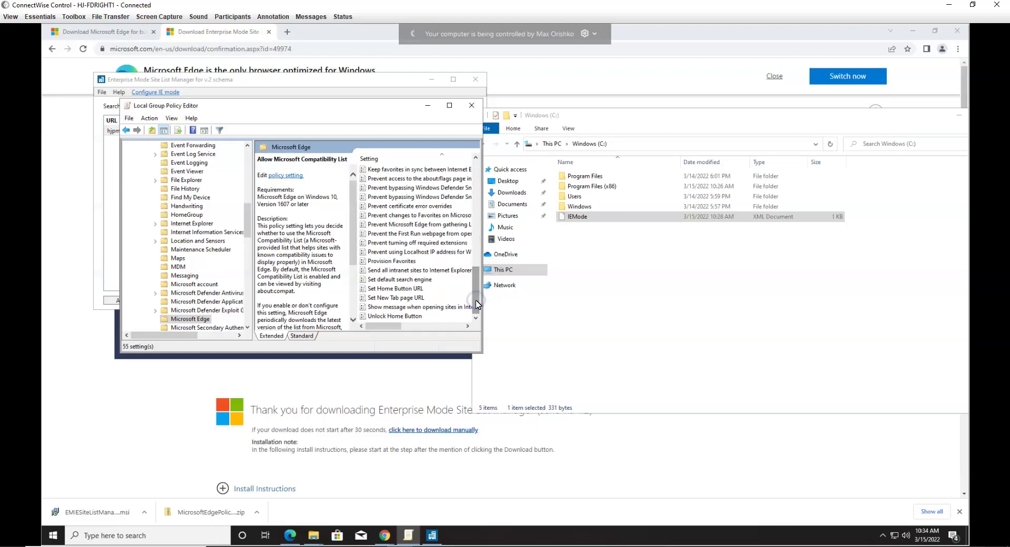
Step: Enable Send all intranet sites to Internet Explorer 11 and apply it
double_click(410, 270)
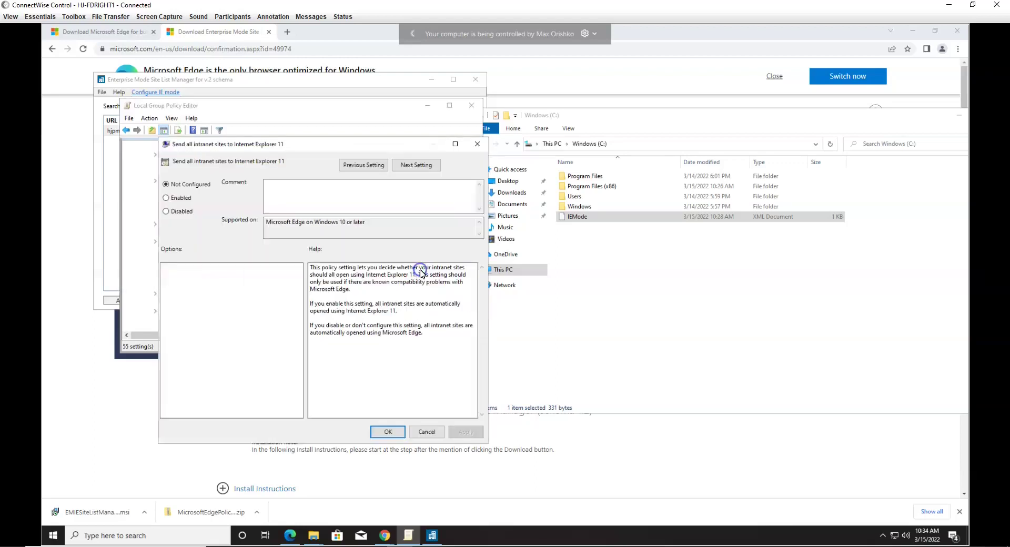
left_click(176, 197)
left_click(473, 432)
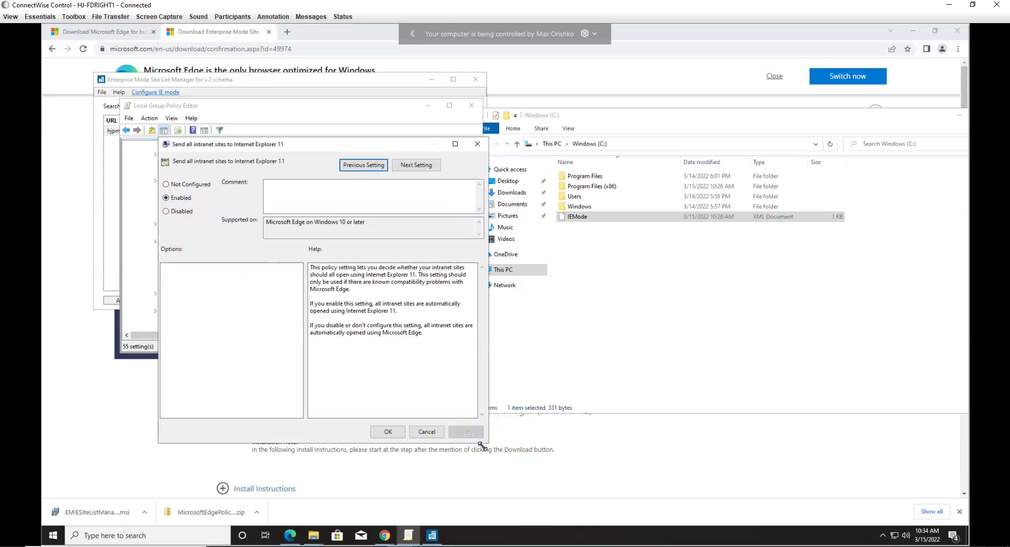
Step: Confirm Internet Explorer 11 is on in Windows Features, then close the intranet sites policy
left_click(133, 536)
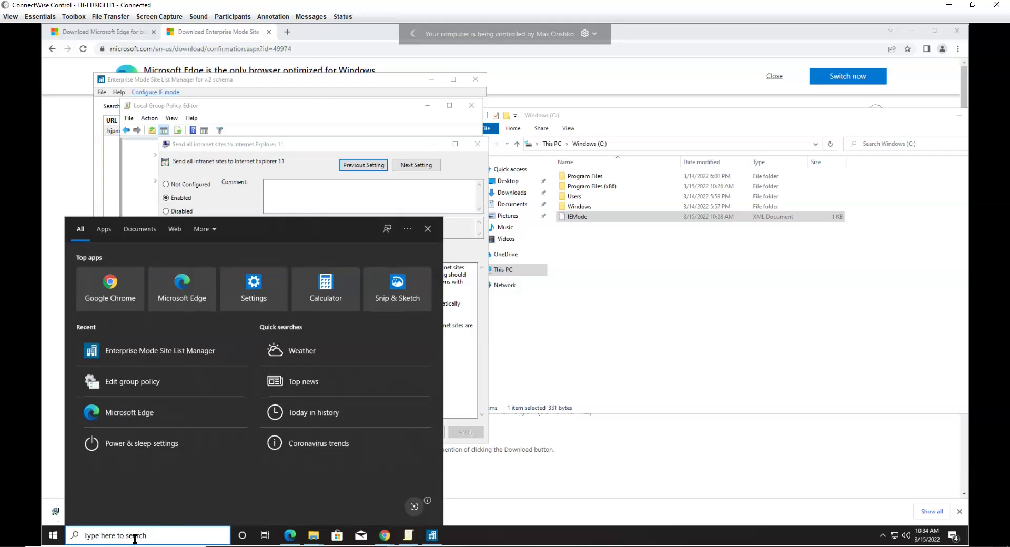
type("featur")
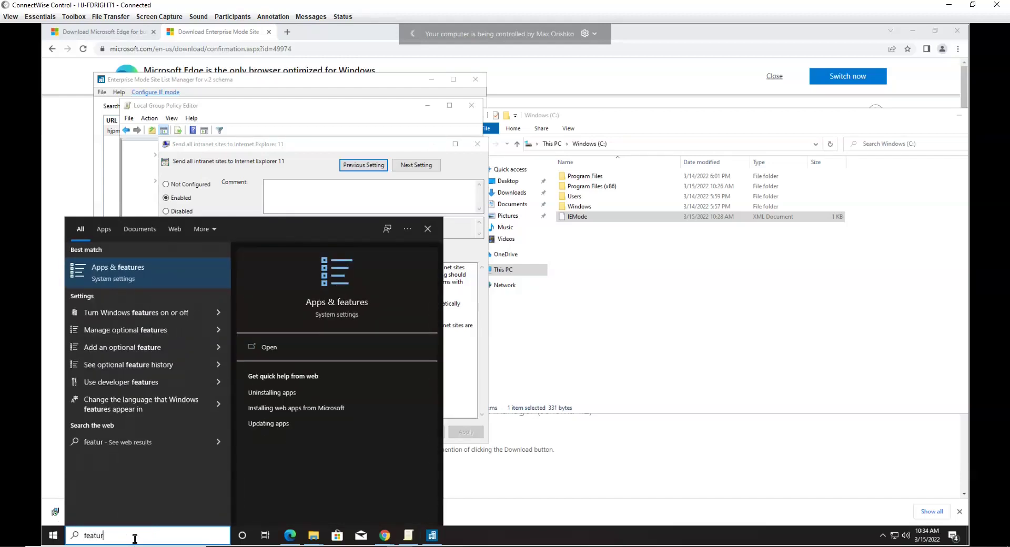
left_click(141, 313)
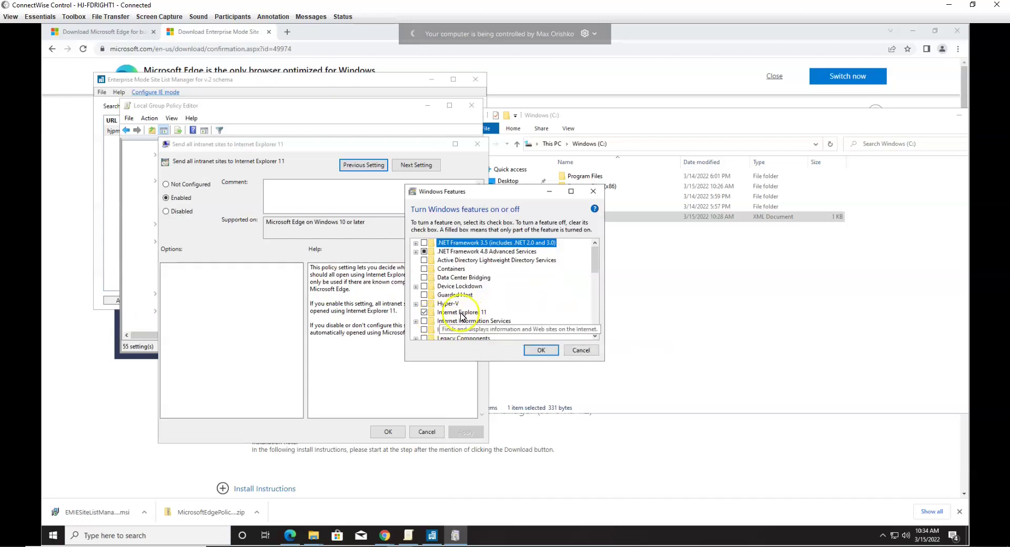
left_click(460, 313)
left_click(581, 350)
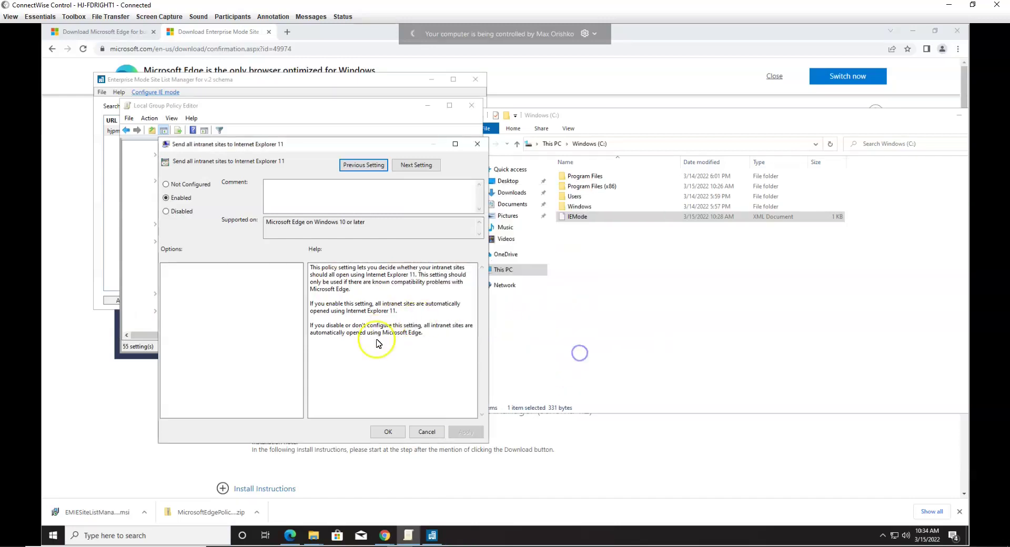
left_click(384, 433)
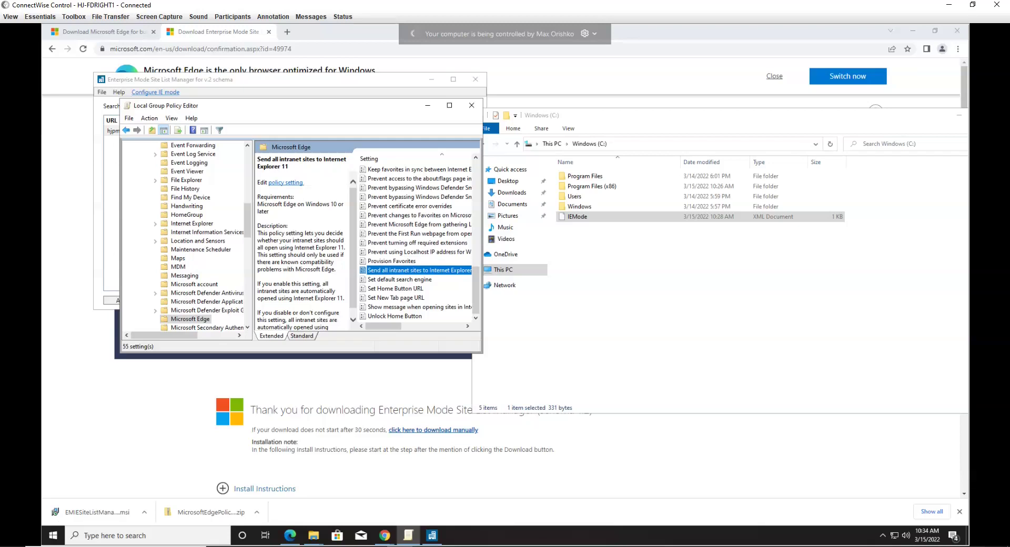
Step: Turn on .NET Framework 3.5 in Windows Features and let Windows download and install it
left_click(153, 536)
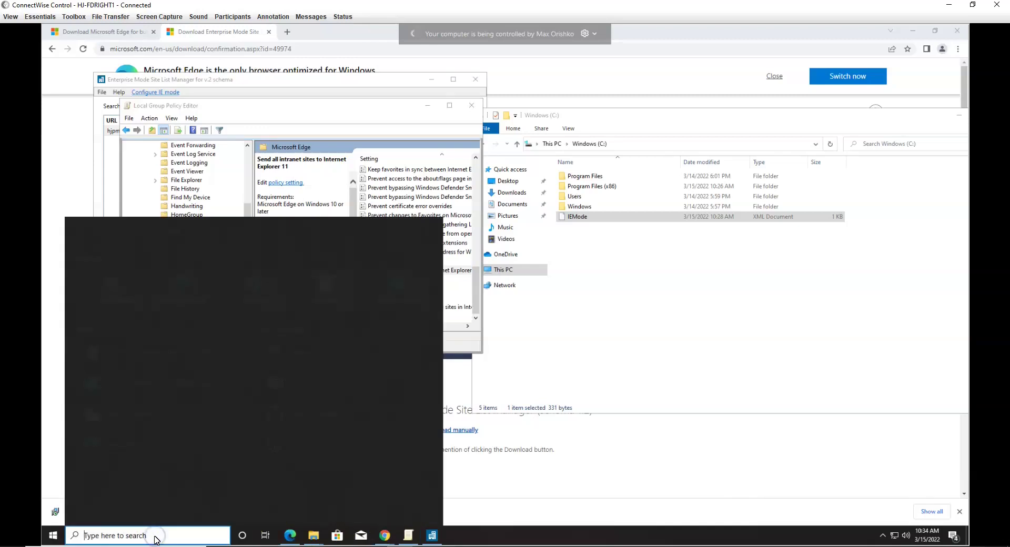
type("features")
left_click(149, 273)
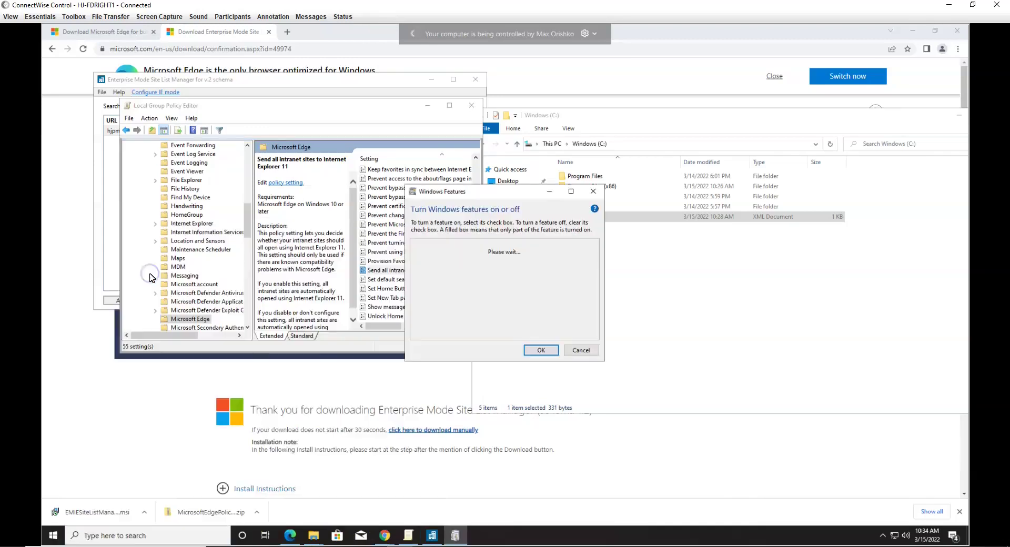
left_click(466, 245)
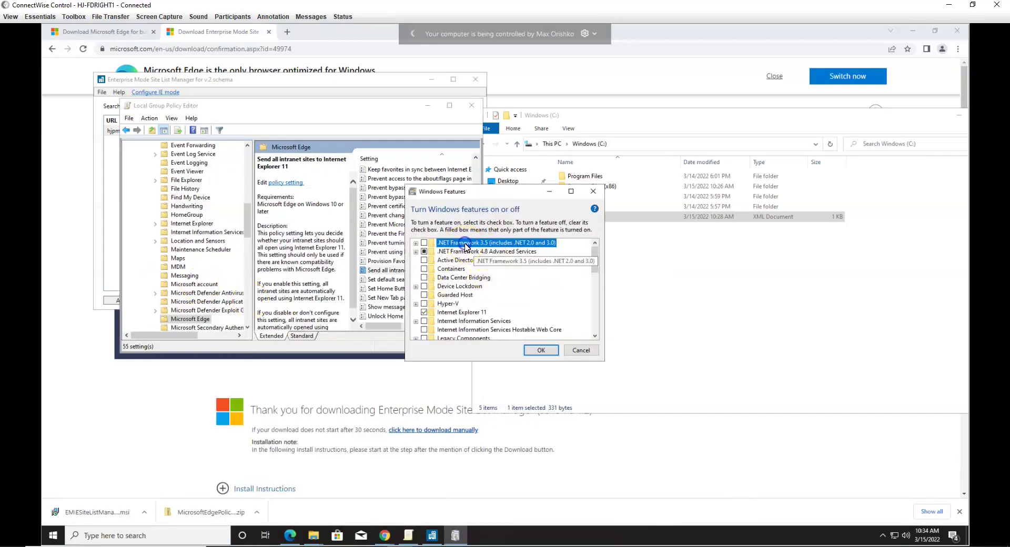
left_click(424, 244)
left_click(541, 350)
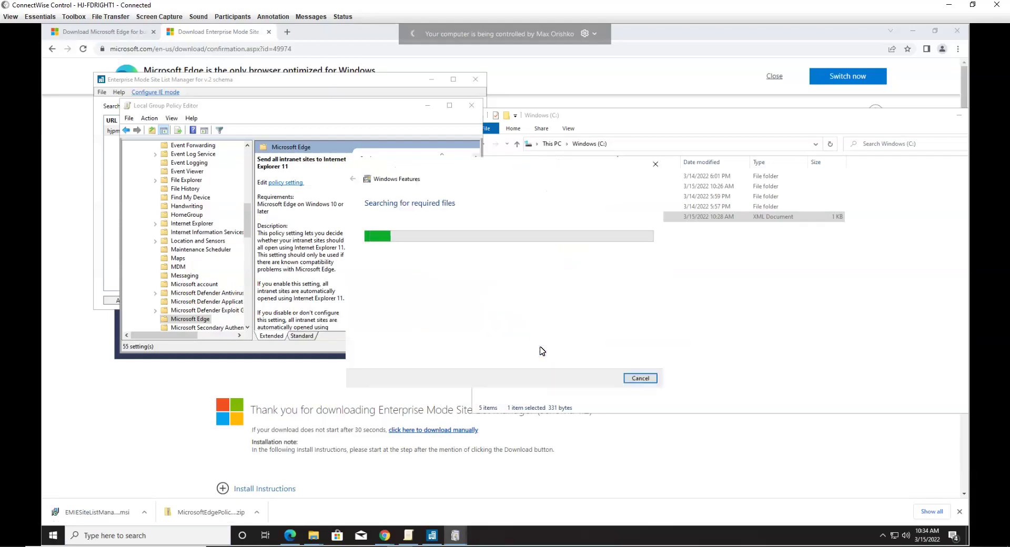
left_click(452, 237)
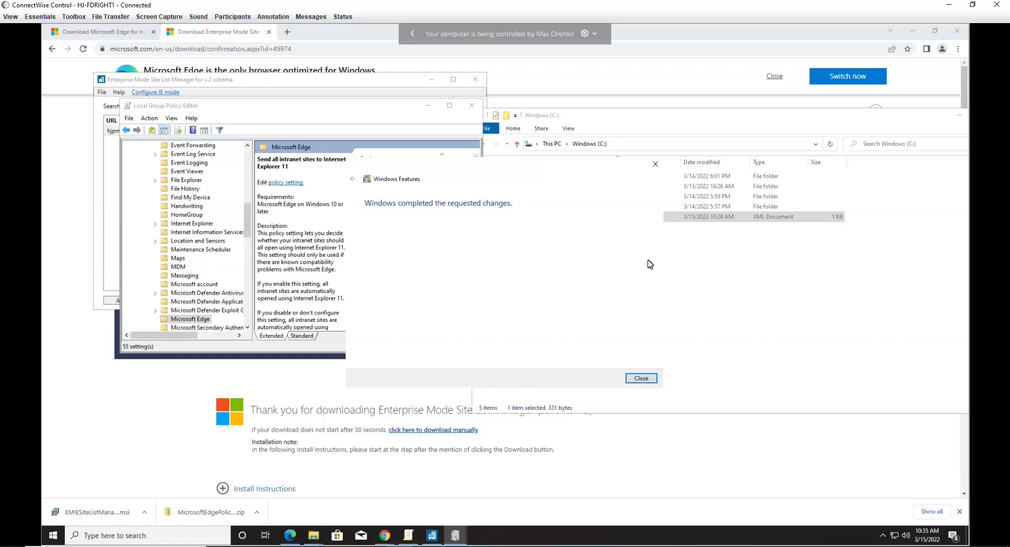
left_click(633, 380)
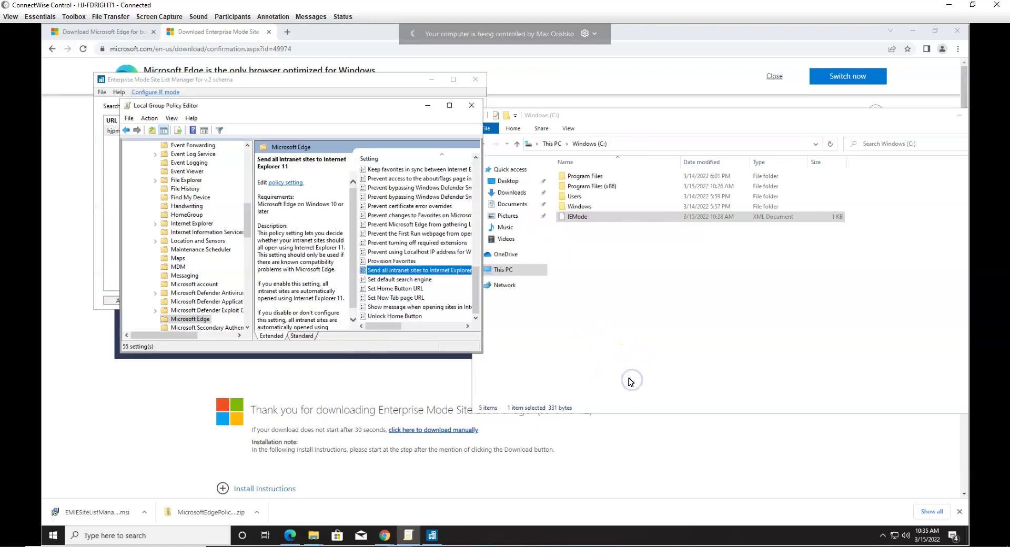
Step: Reopen Windows Features to verify the installed features, then close it
left_click(132, 536)
type("feat")
left_click(180, 263)
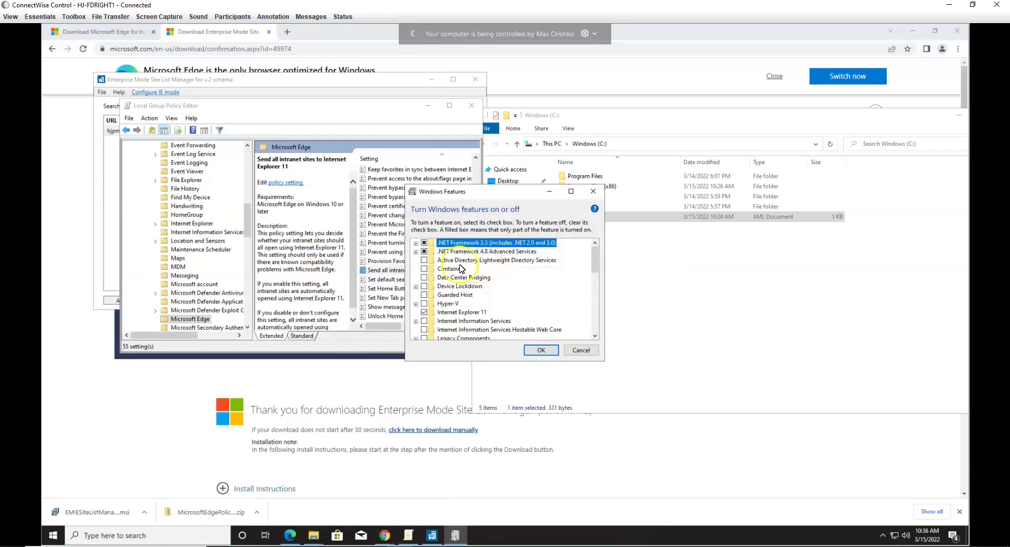
left_click(593, 191)
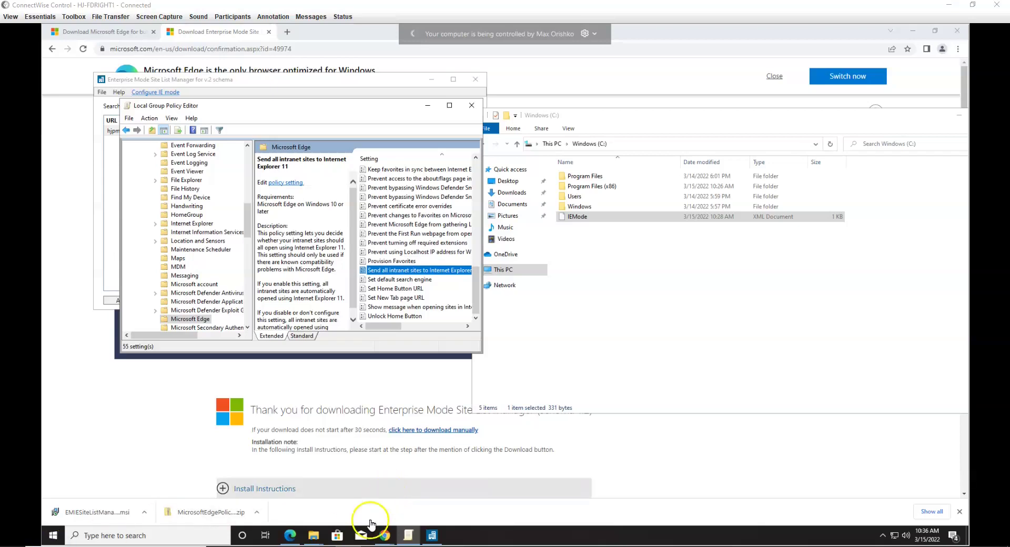
Step: Search 'java x86' in a new Chrome tab and download the Java 8 Update 321 Windows installer
left_click(384, 534)
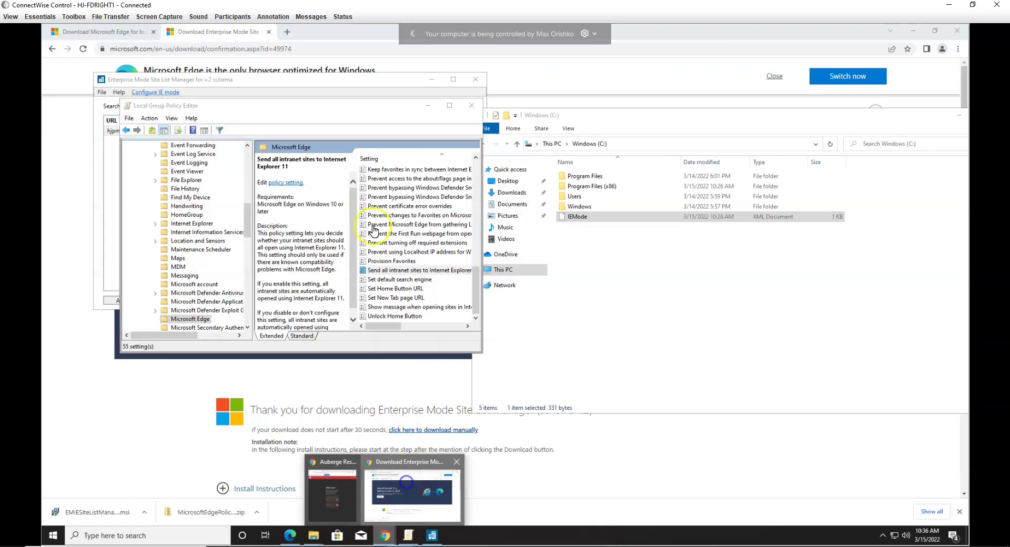
left_click(412, 490)
left_click(287, 32)
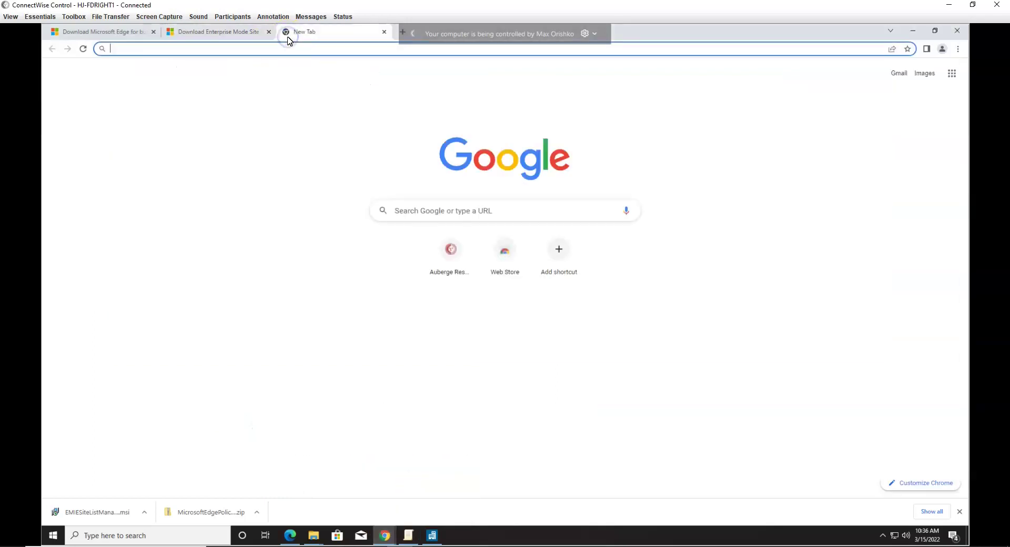
type("java x86")
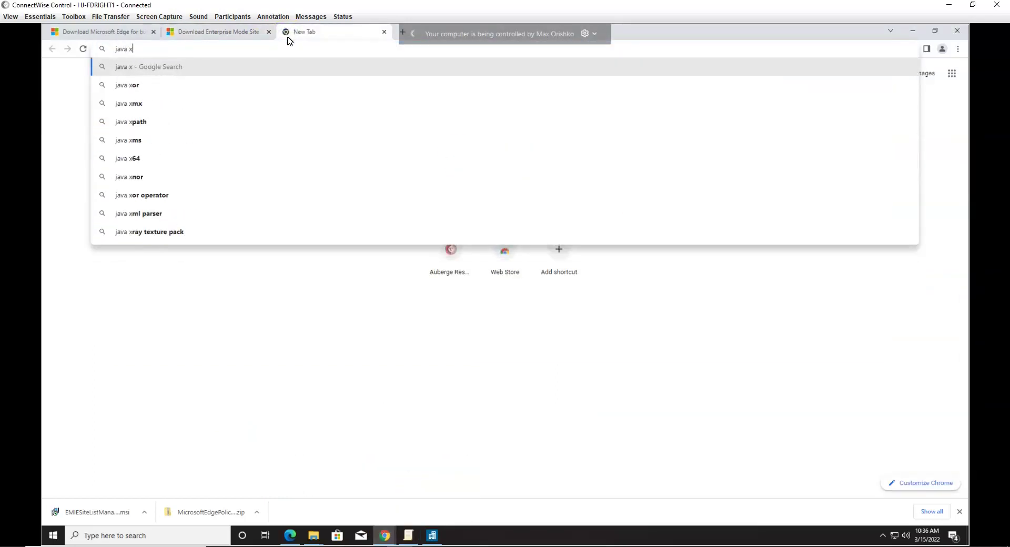
key("Return")
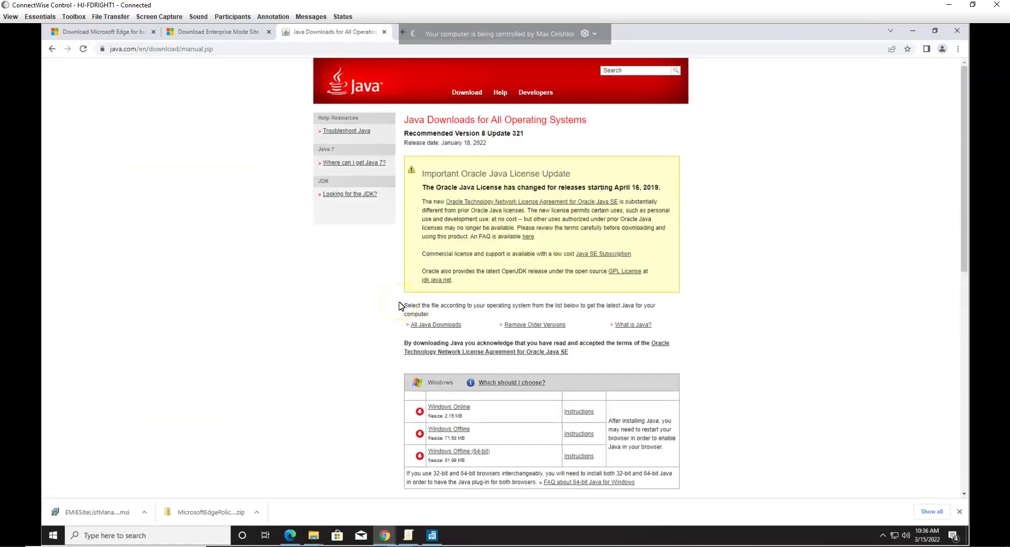
left_click(449, 433)
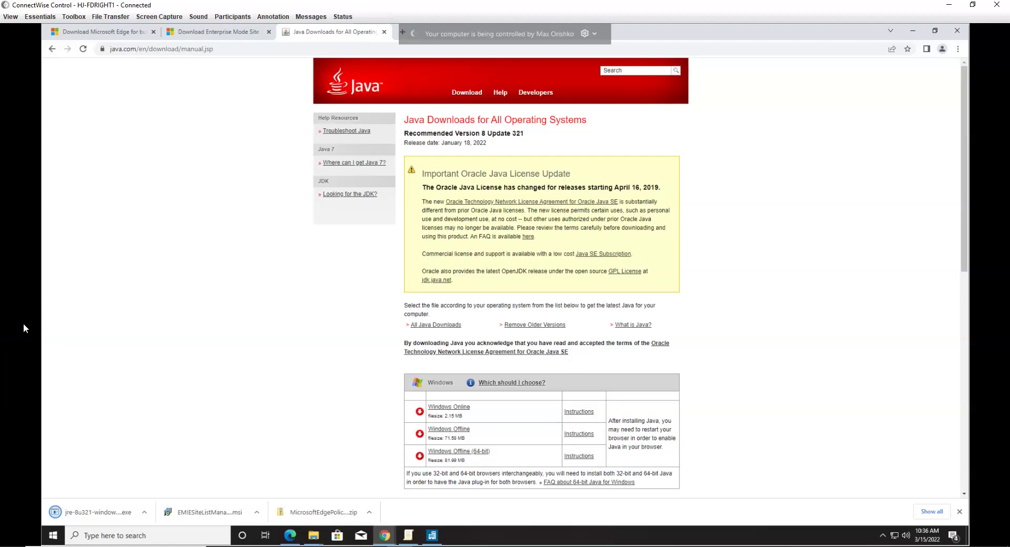
left_click(124, 512)
Step: Install Java from the downloaded jre-8u321 installer, approving the UAC prompt, then close setup
left_click(333, 312)
left_click(451, 324)
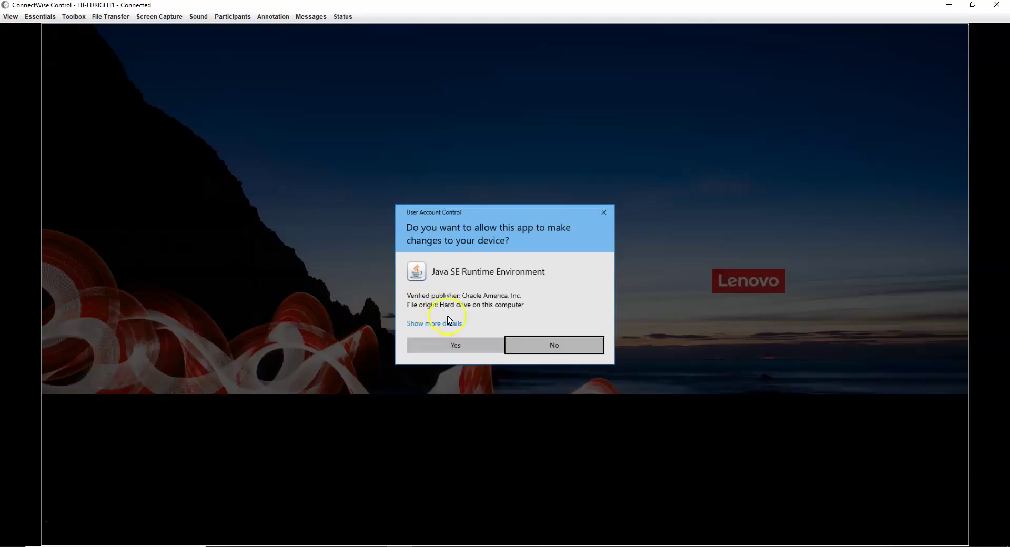
left_click(451, 344)
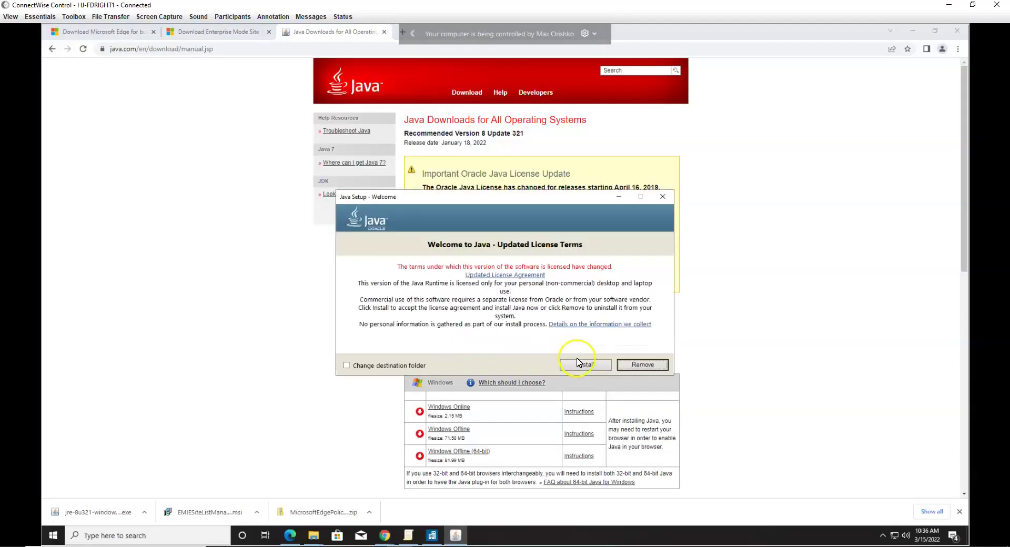
left_click(583, 365)
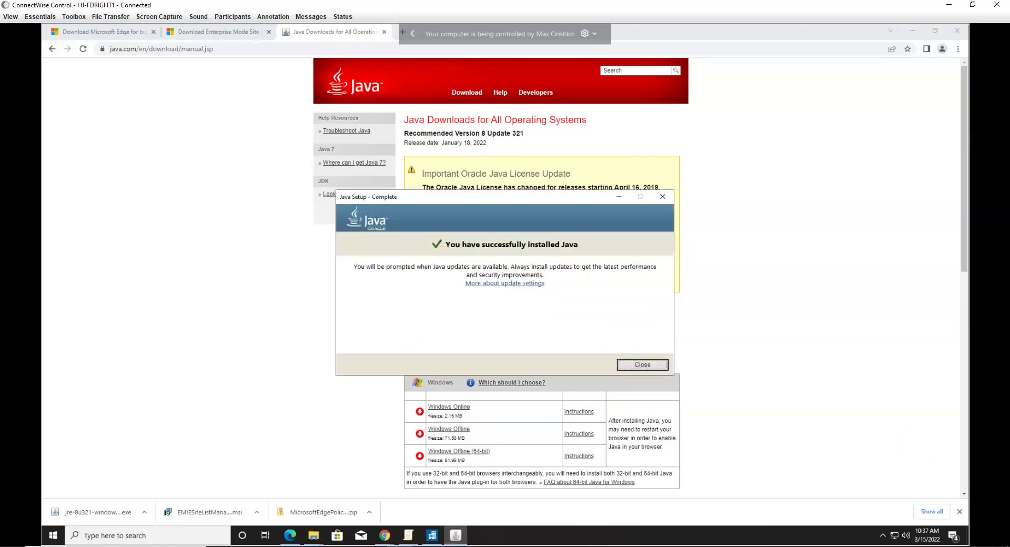
left_click(643, 364)
left_click(114, 537)
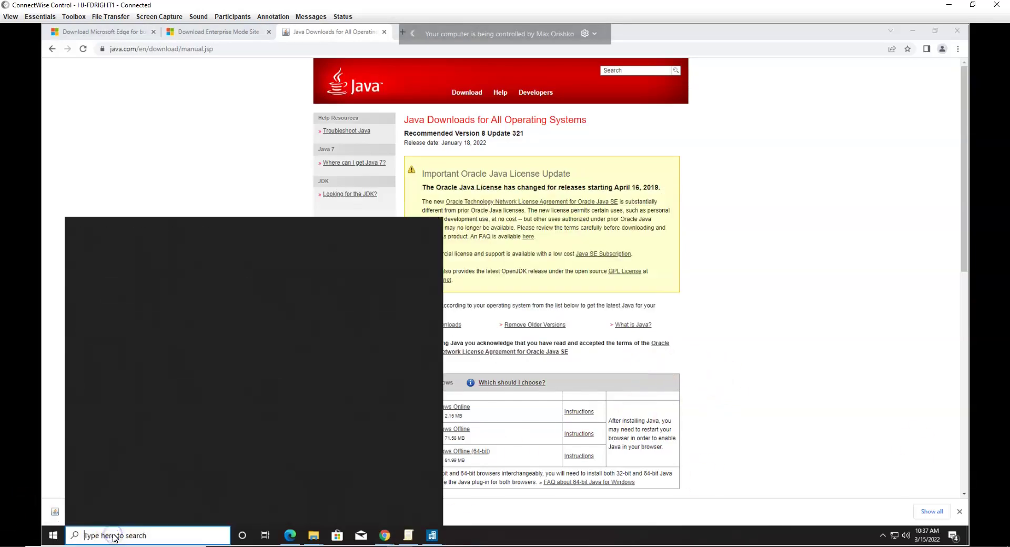
type("java")
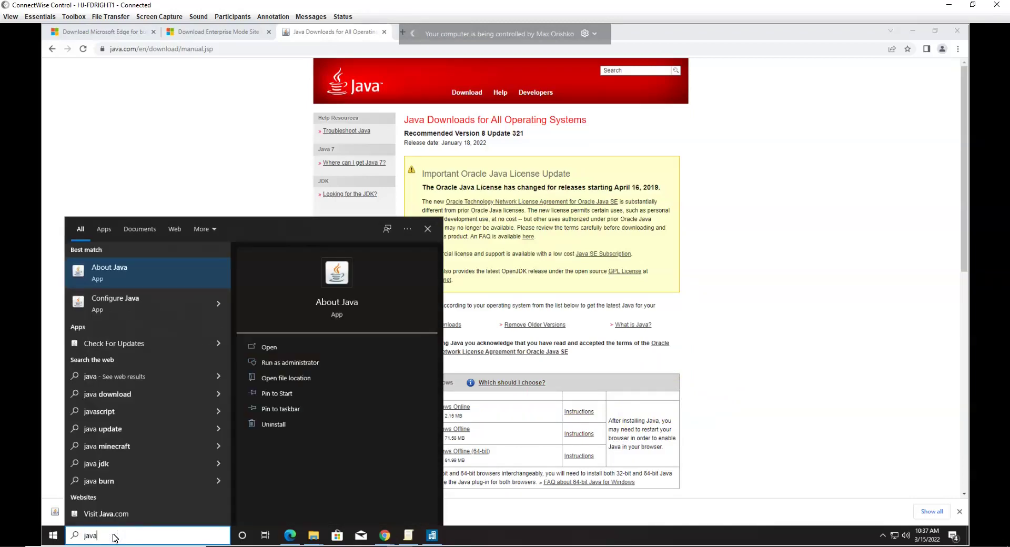
key("Down")
key("Return")
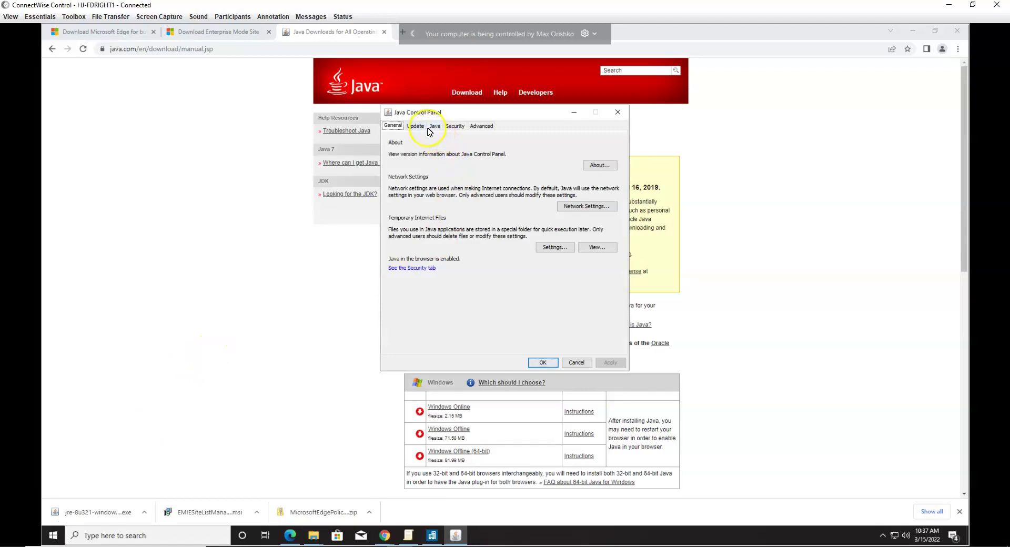
left_click(454, 126)
left_click(567, 302)
left_click(572, 318)
key("ctrl+v")
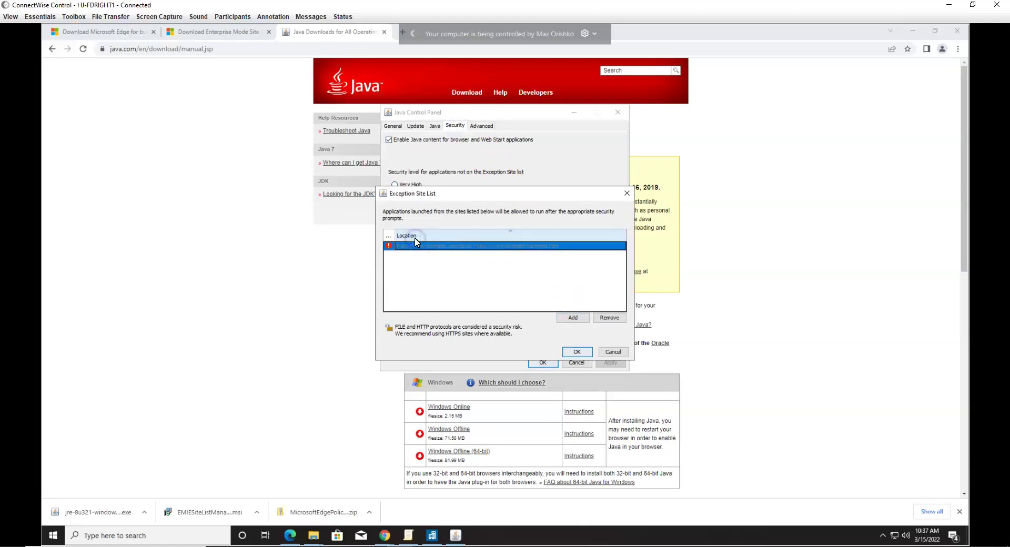
type("https://hjpms.hjerome.com")
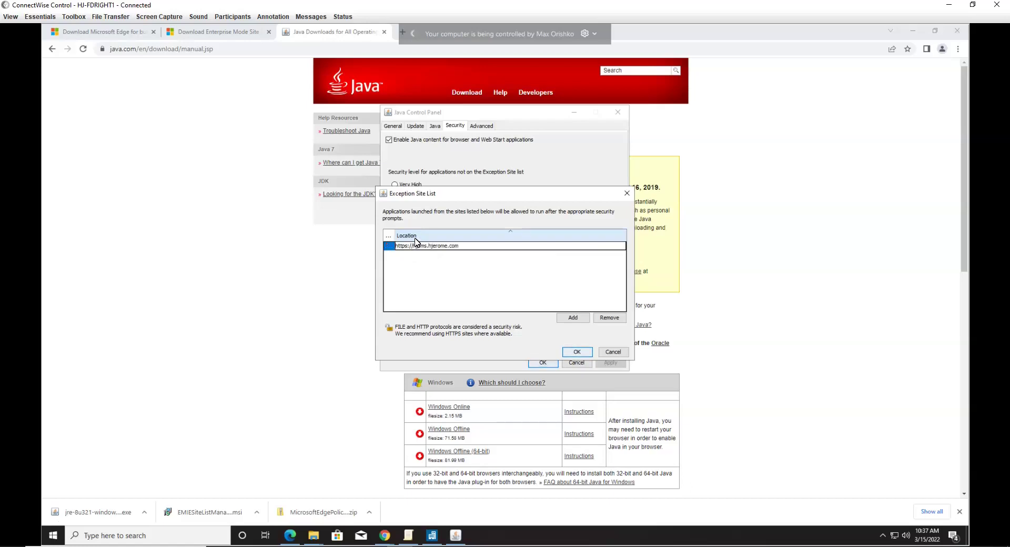
left_click(573, 318)
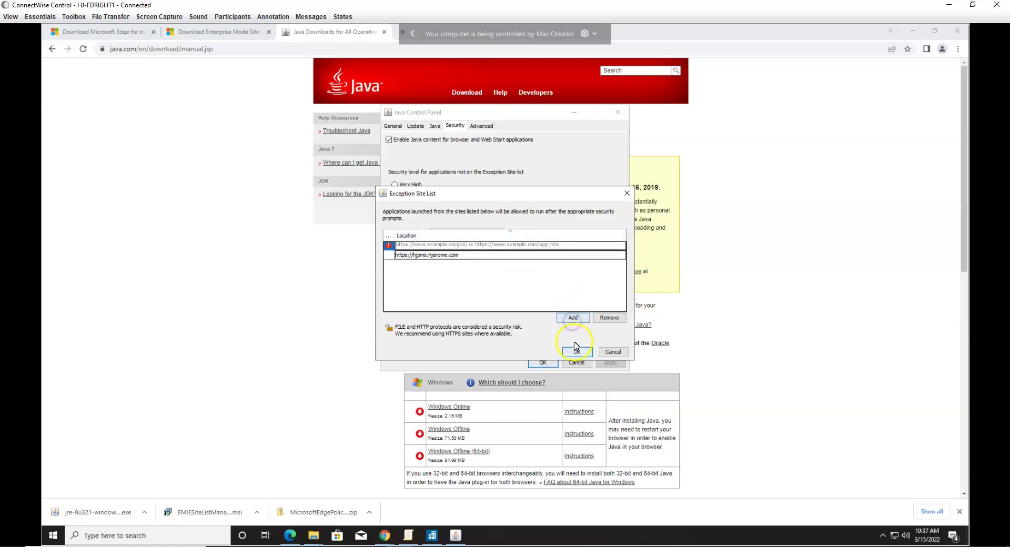
left_click(576, 350)
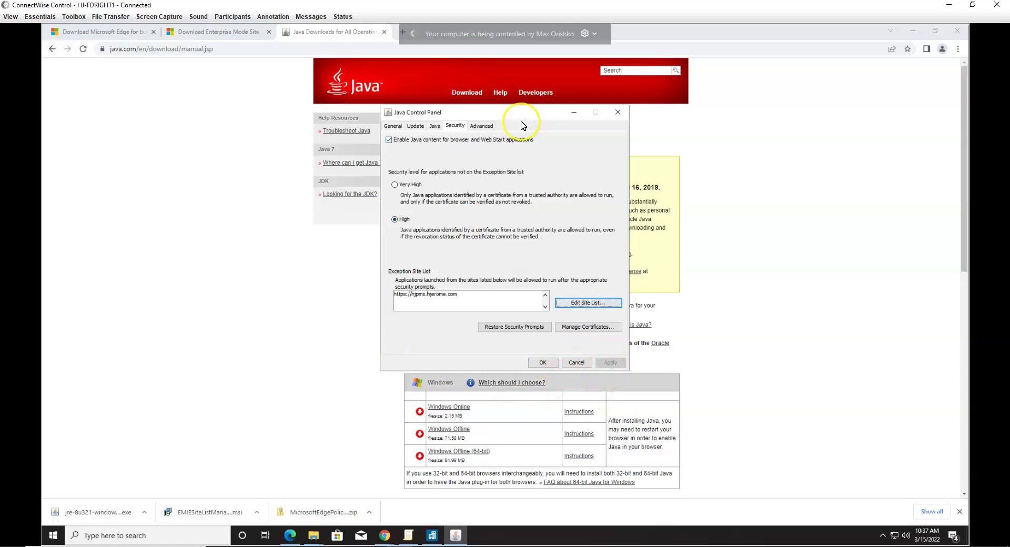
Step: Review the Advanced Java settings and close the Java Control Panel with OK
left_click(481, 126)
left_click_drag(620, 163, 621, 335)
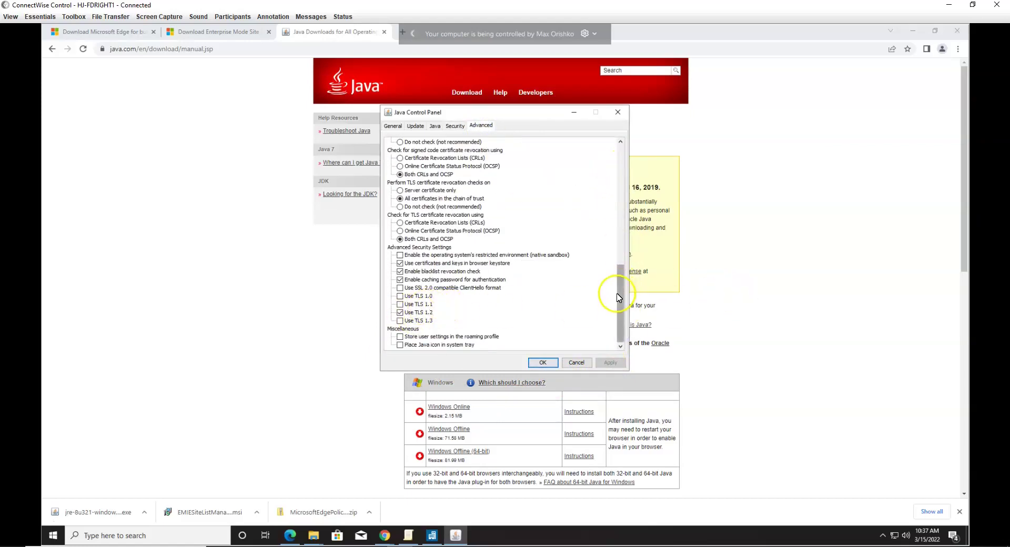
left_click_drag(619, 298, 626, 259)
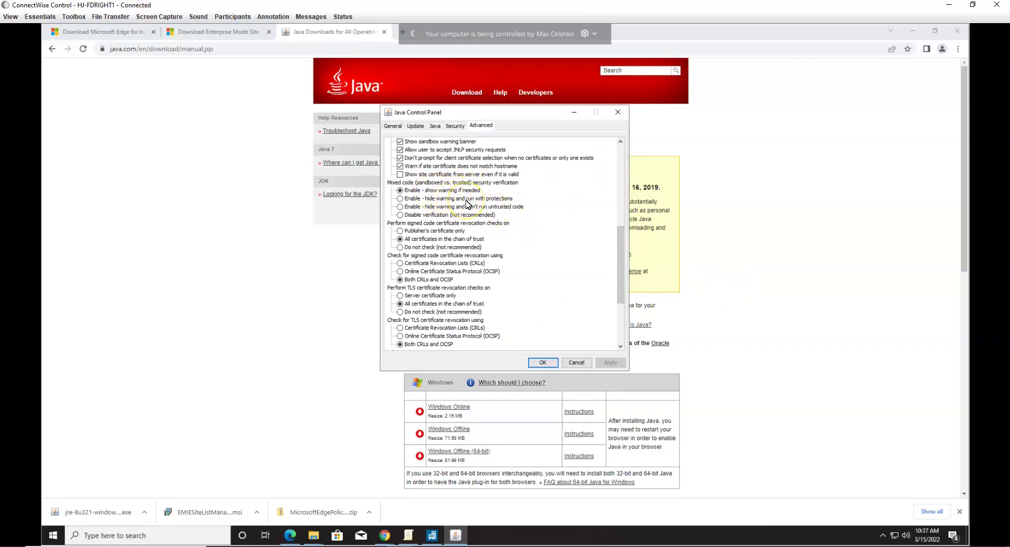
left_click(543, 363)
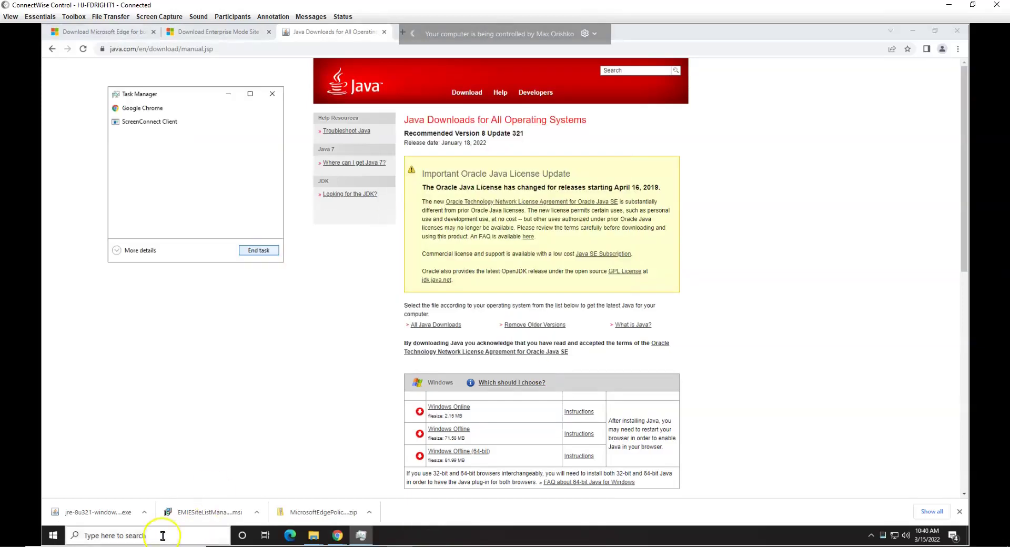
Step: Open hjpms.hjerome.com in Edge and let its Java application run without asking again
left_click(161, 536)
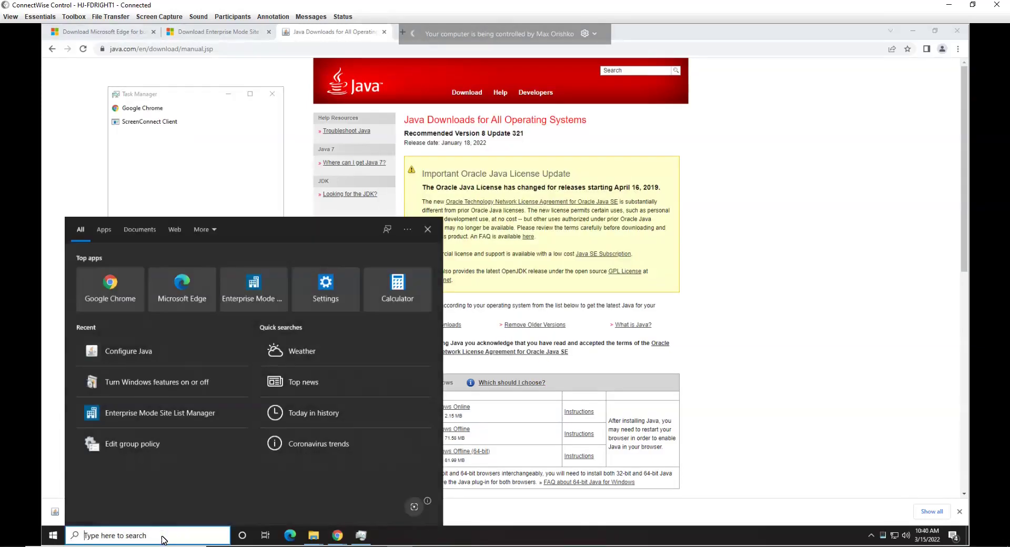
type("edg")
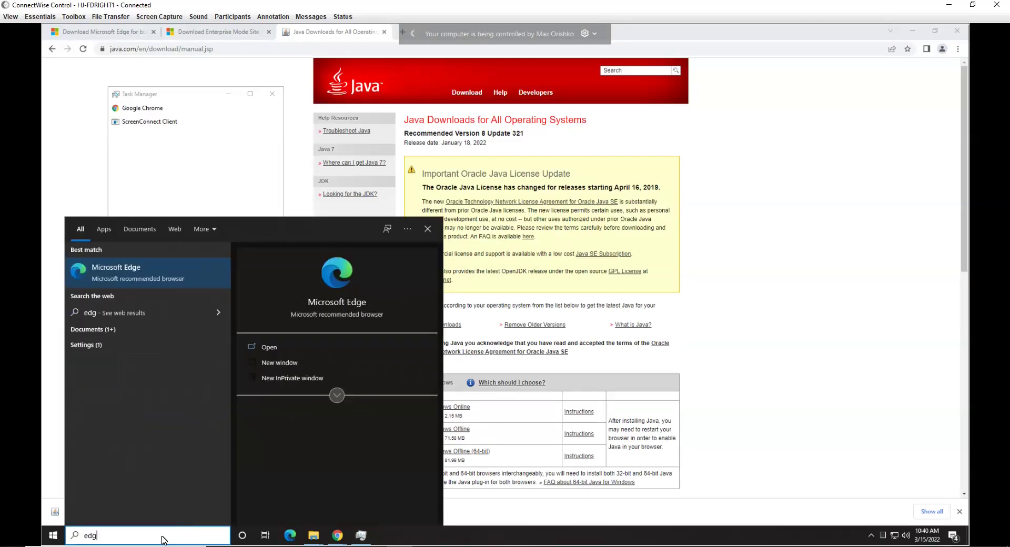
key("Return")
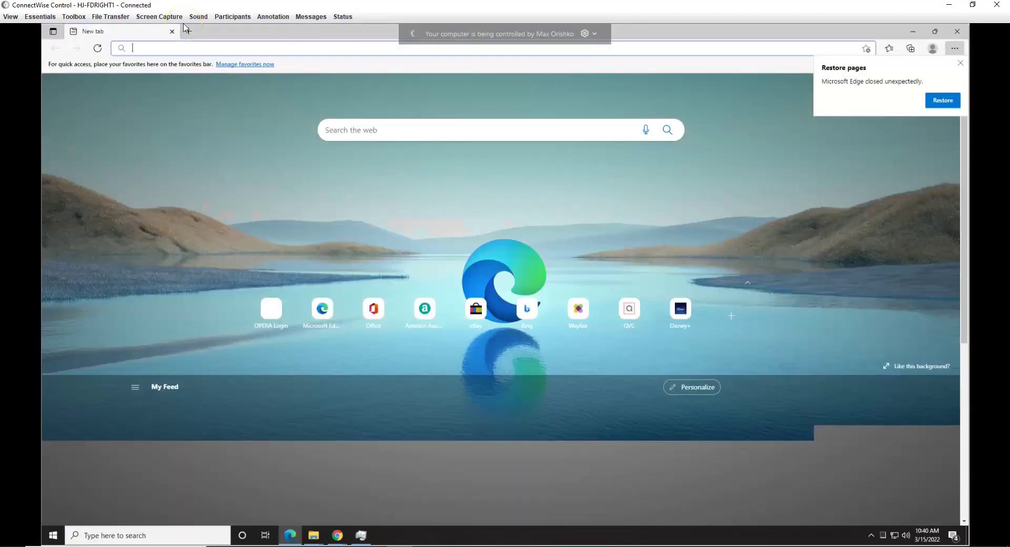
type("hjpms.hjer")
key("Return")
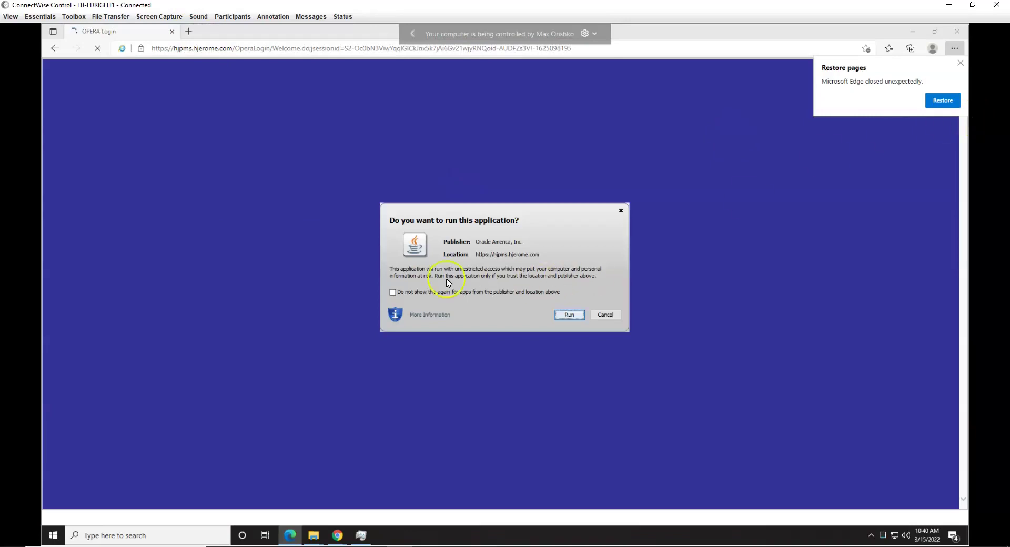
left_click(393, 292)
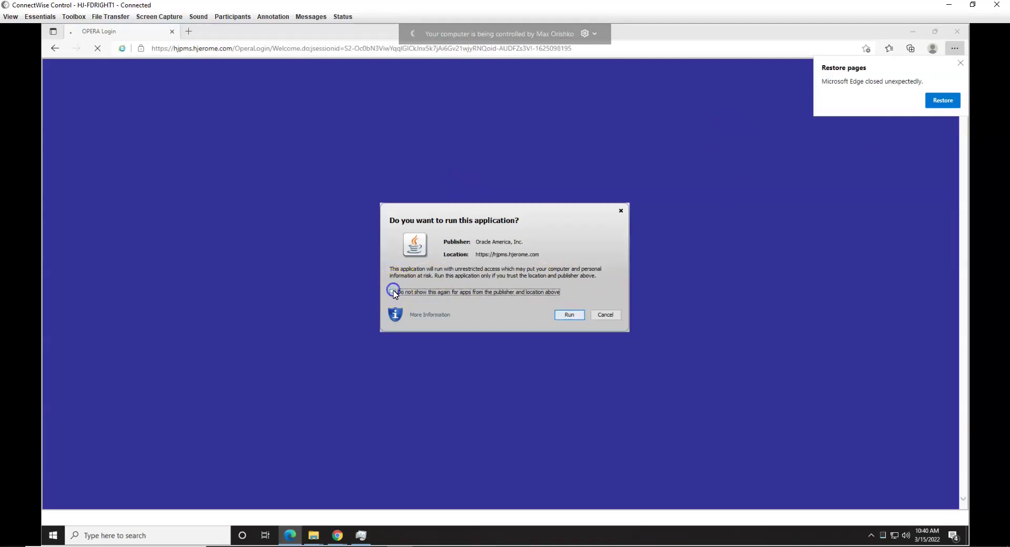
left_click(564, 316)
Step: Sign in to OPERA with the user's username and password
left_click(102, 159)
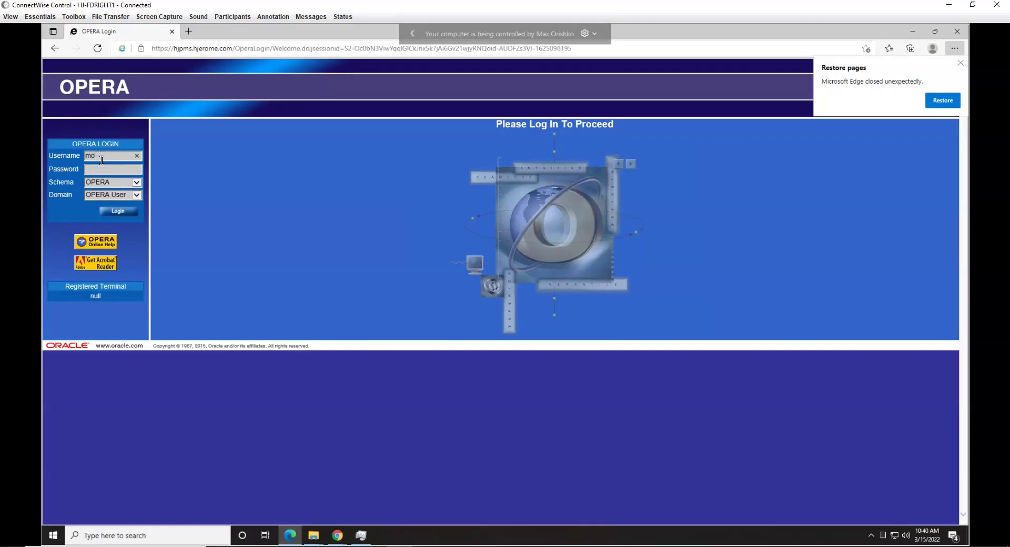
key("Tab")
key("Return")
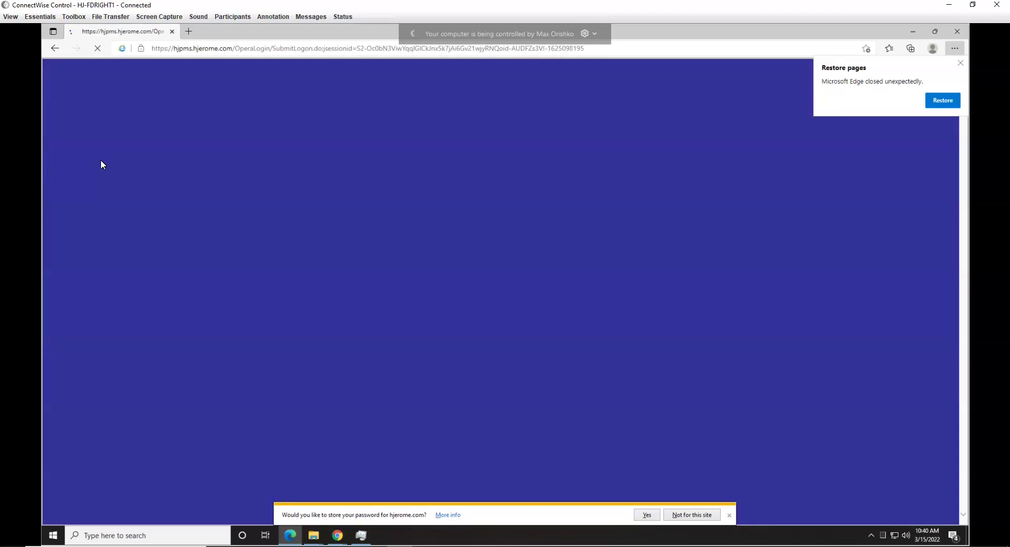
Step: Launch the PMS module, accept the Java security warning permanently, and log in
left_click(501, 193)
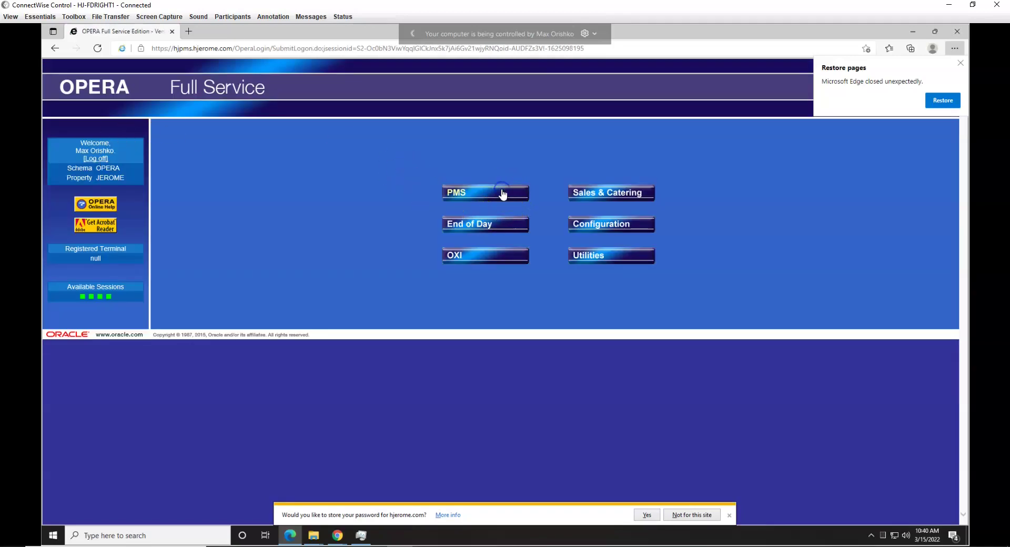
left_click(454, 199)
left_click(75, 300)
left_click(395, 324)
left_click(384, 340)
left_click(393, 352)
left_click(568, 324)
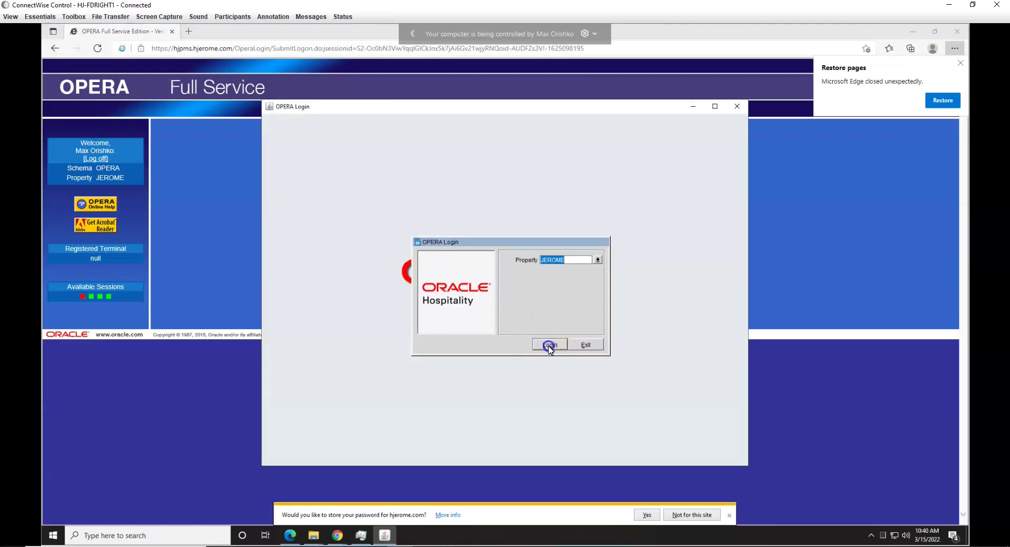
left_click(548, 345)
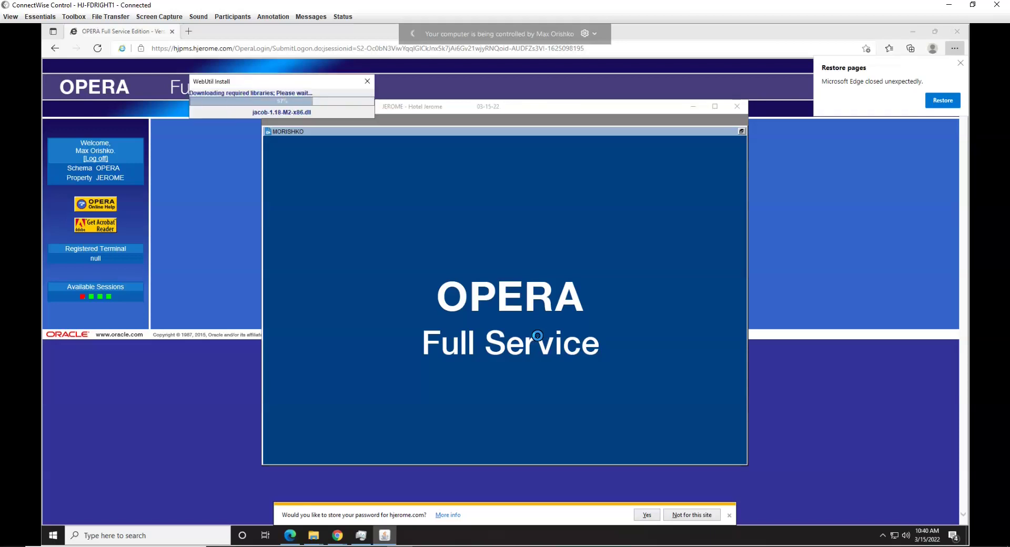
Step: Search Miscellaneous > Reports for 'arr' with S&C reports included
left_click(724, 148)
left_click(297, 196)
left_click(502, 227)
type("arr")
left_click(646, 215)
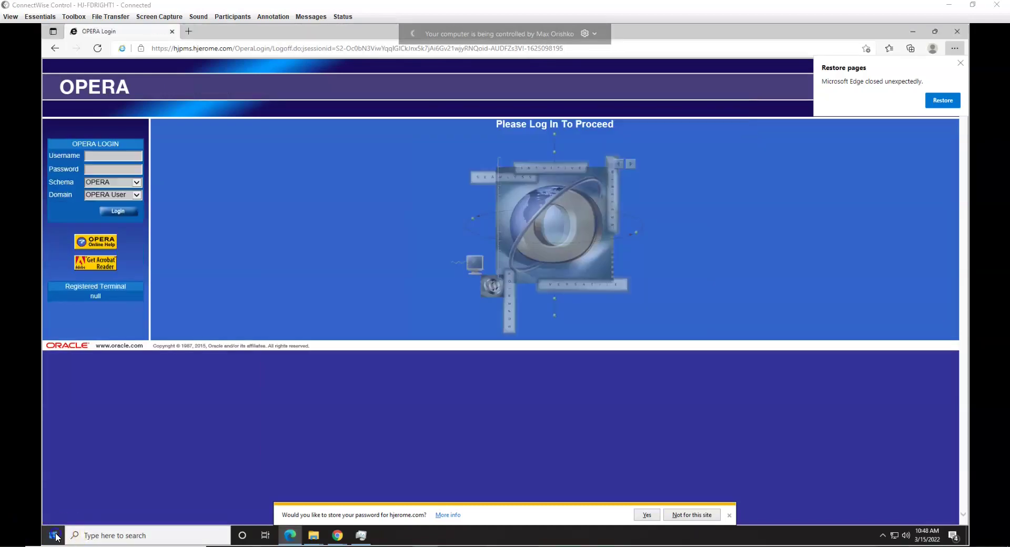
left_click(53, 535)
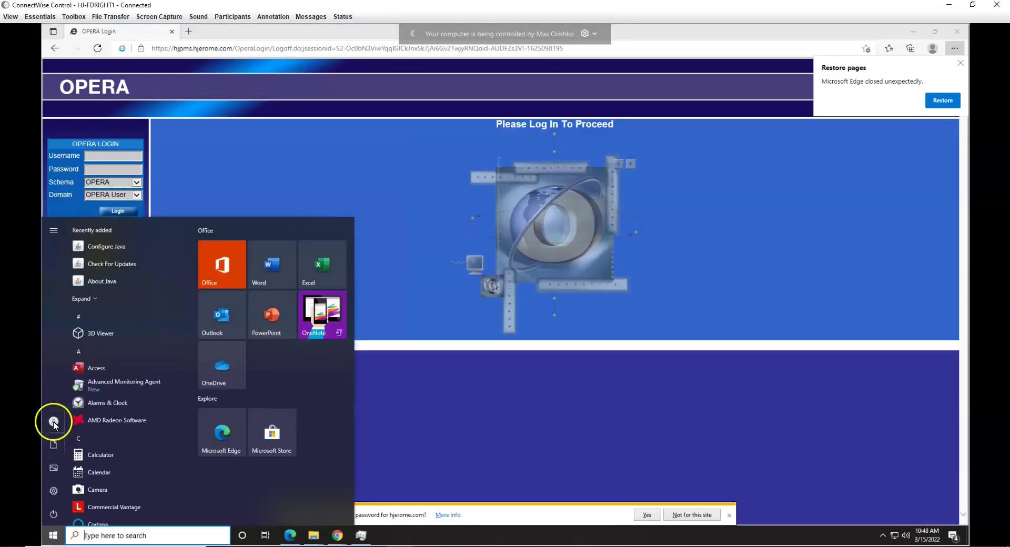
Step: Sign out of Windows and choose Other user on the sign-in screen
left_click(53, 422)
left_click(74, 381)
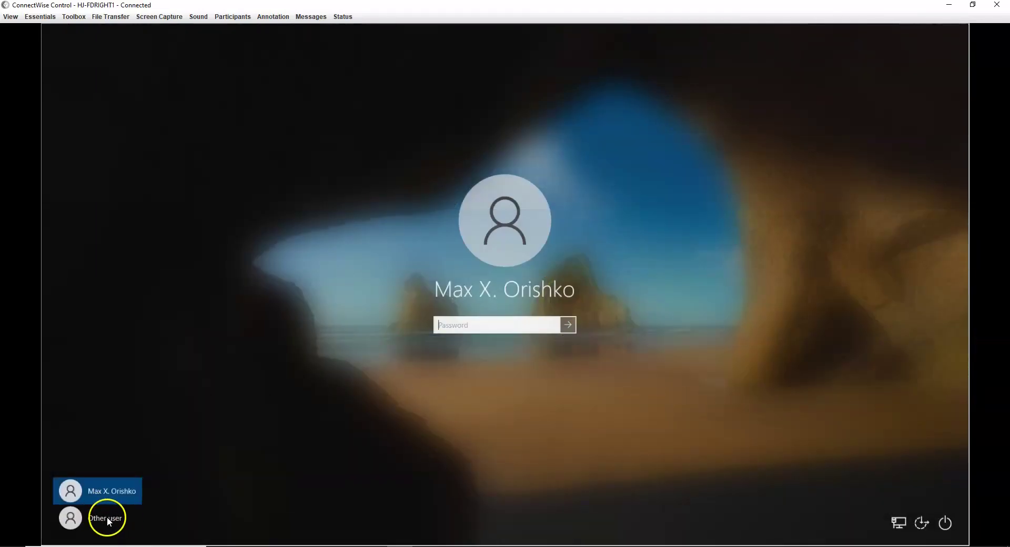
left_click(106, 517)
Step: Sign in with the second domain account's user name and password
left_click(470, 325)
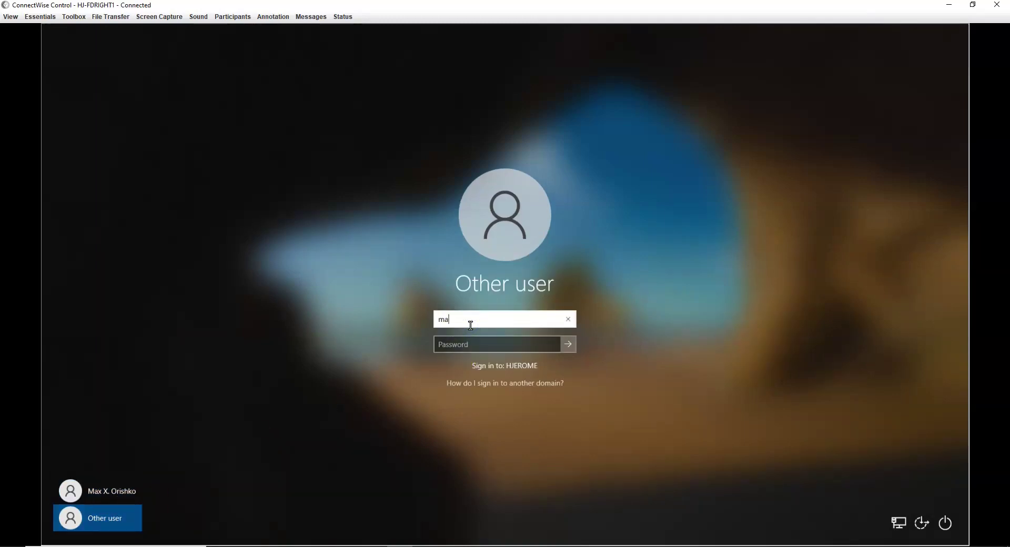
key("Tab")
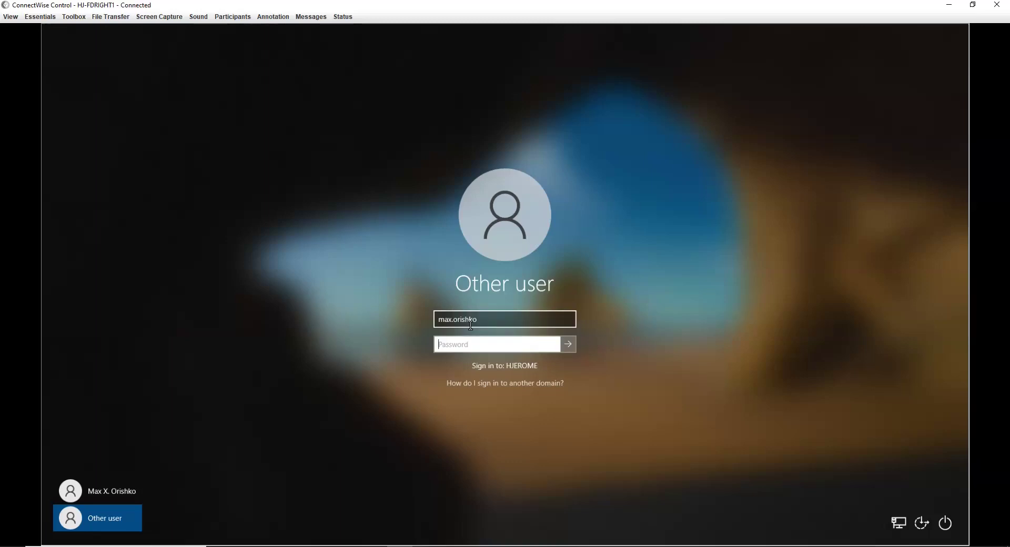
type("••")
key("Return")
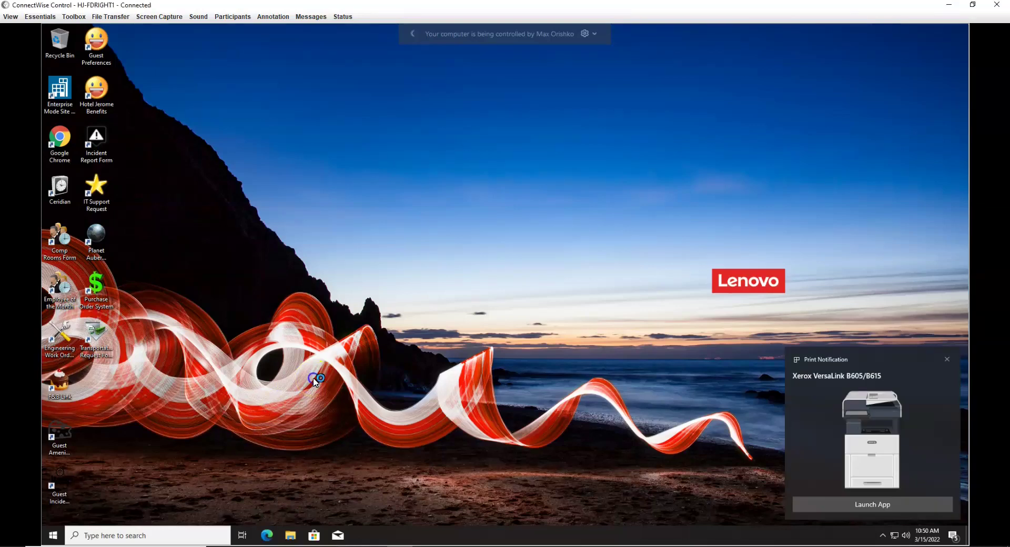
Step: Launch Edge and finish its first-run setup without syncing your data
left_click(267, 535)
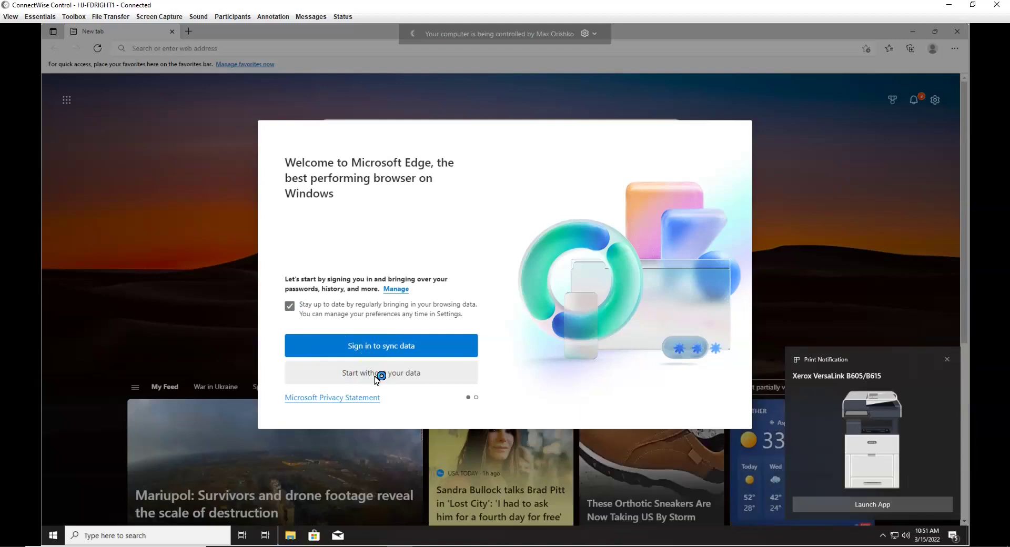
left_click(375, 378)
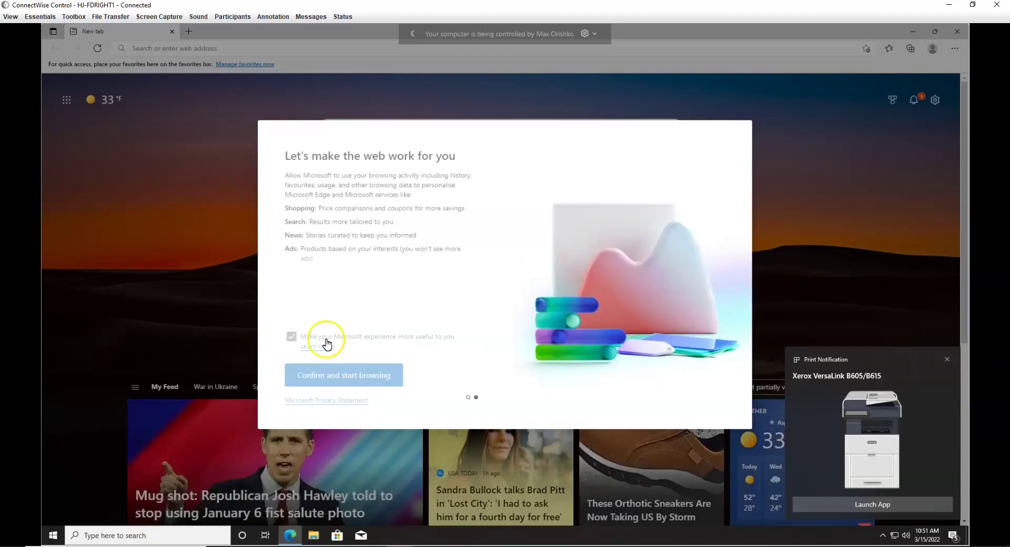
left_click(290, 335)
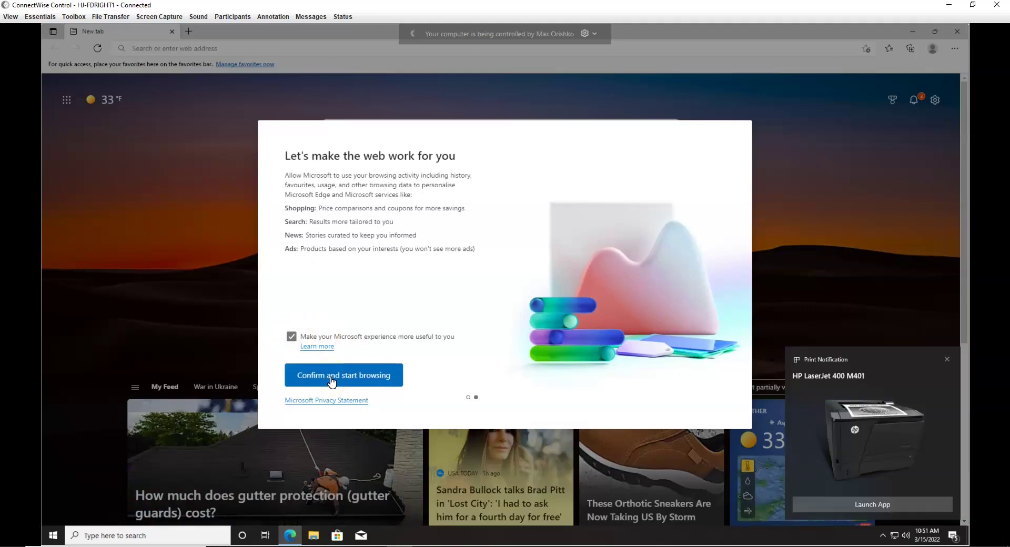
left_click(332, 376)
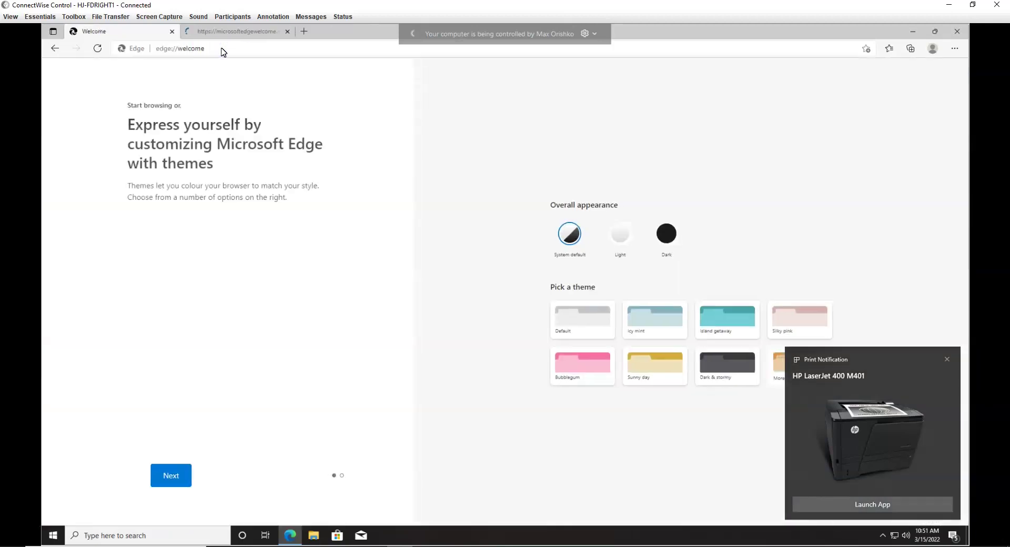
left_click(227, 51)
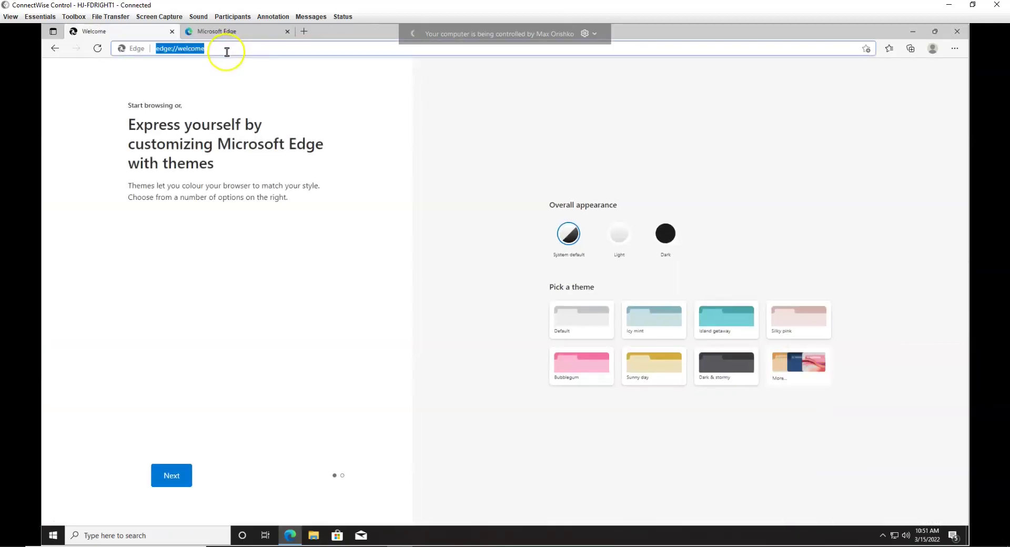
type("hj")
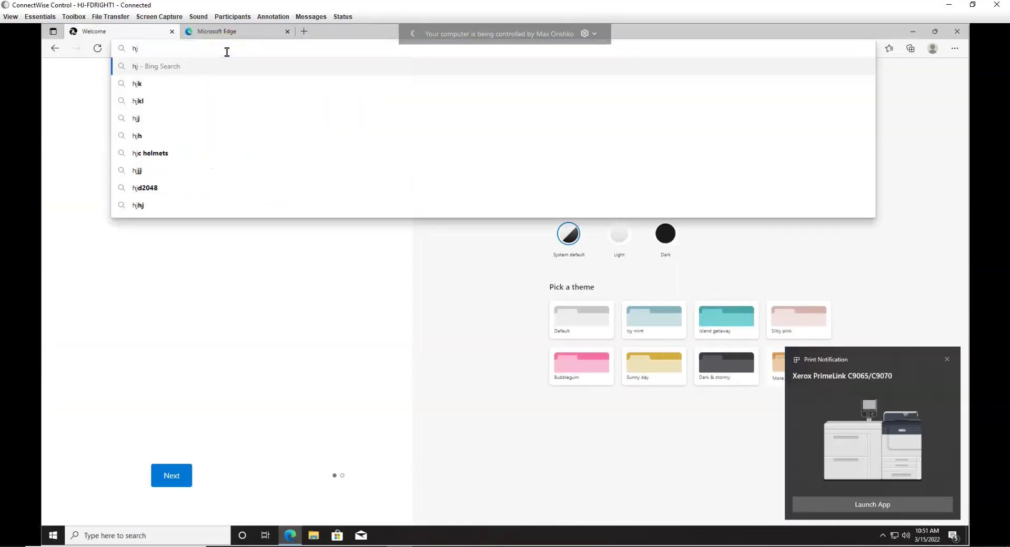
key("BackSpace")
key("BackSpace")
type("https")
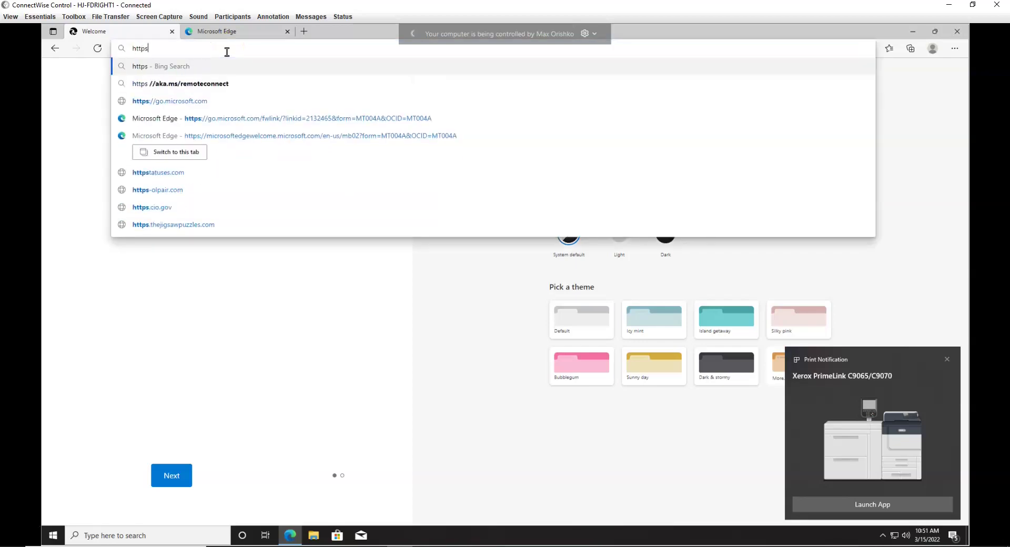
type("://hj")
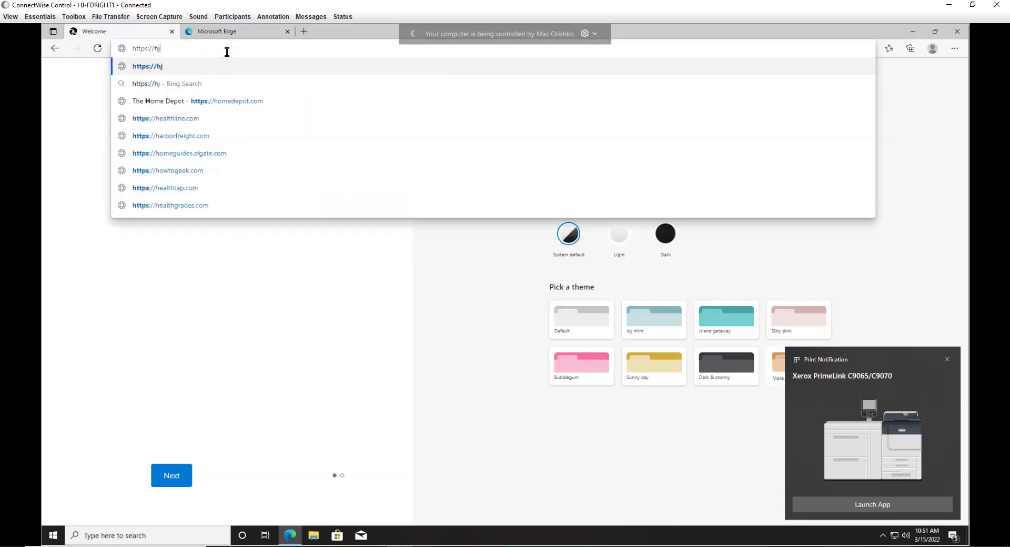
type("pms.hje")
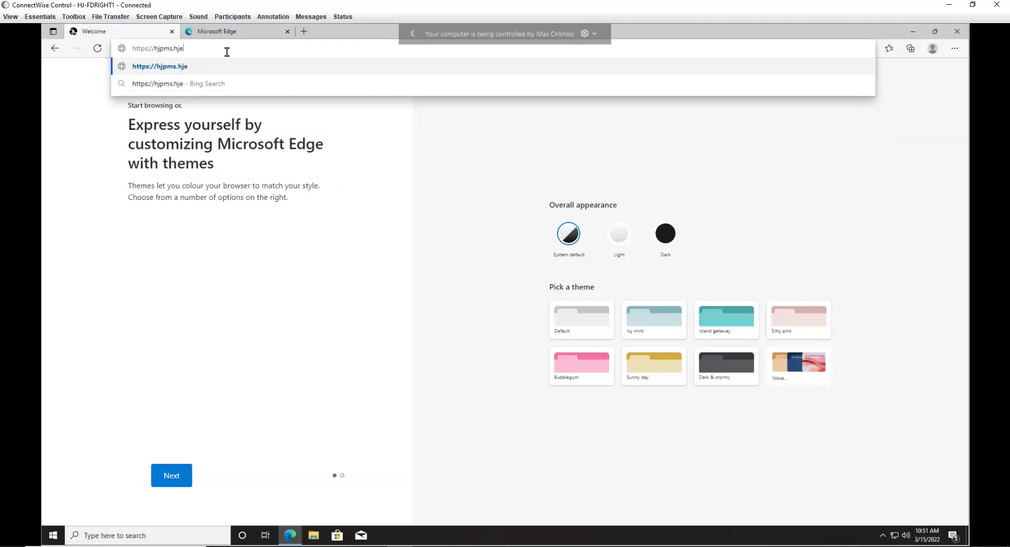
type("rome.com")
key("Return")
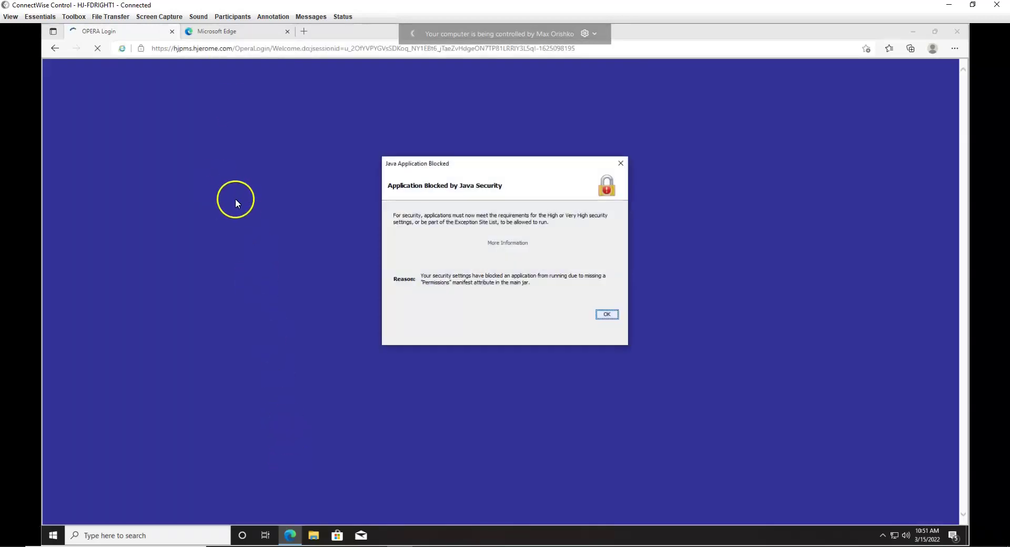
left_click(607, 314)
left_click(192, 536)
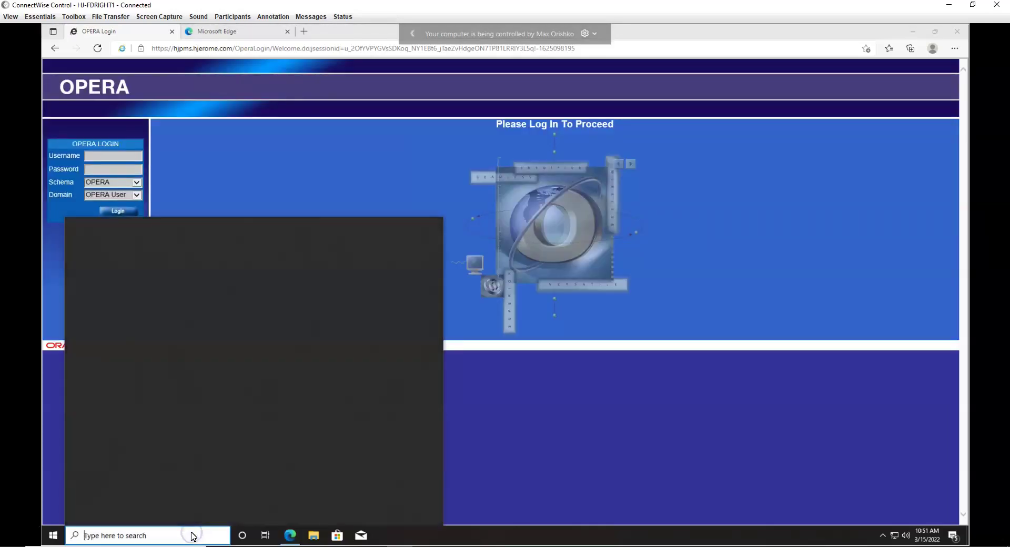
type("java")
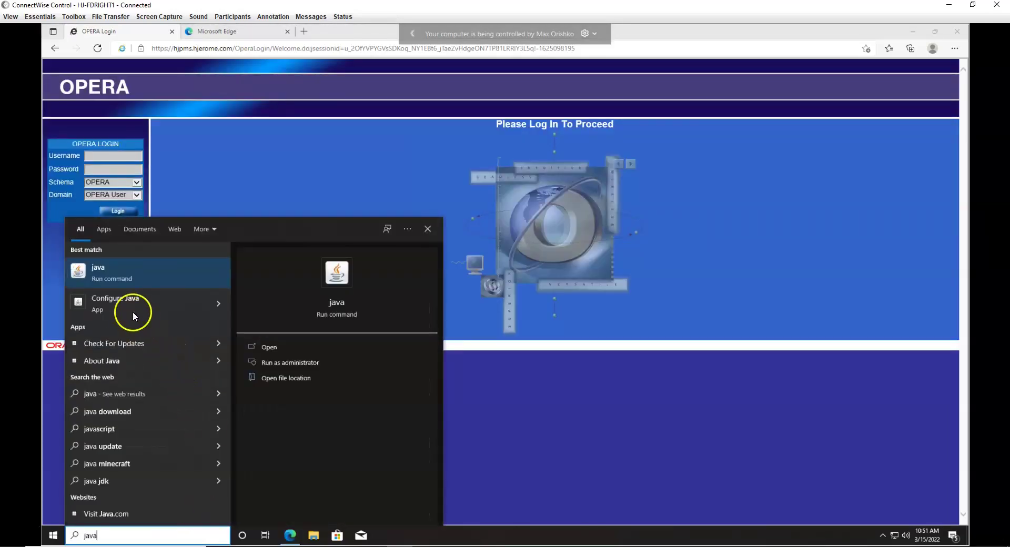
left_click(132, 308)
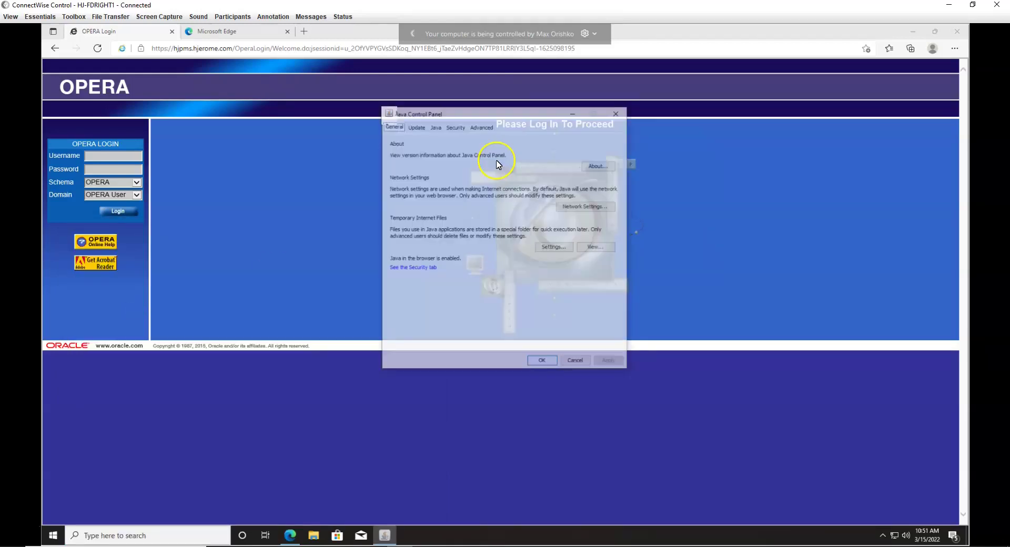
left_click(455, 125)
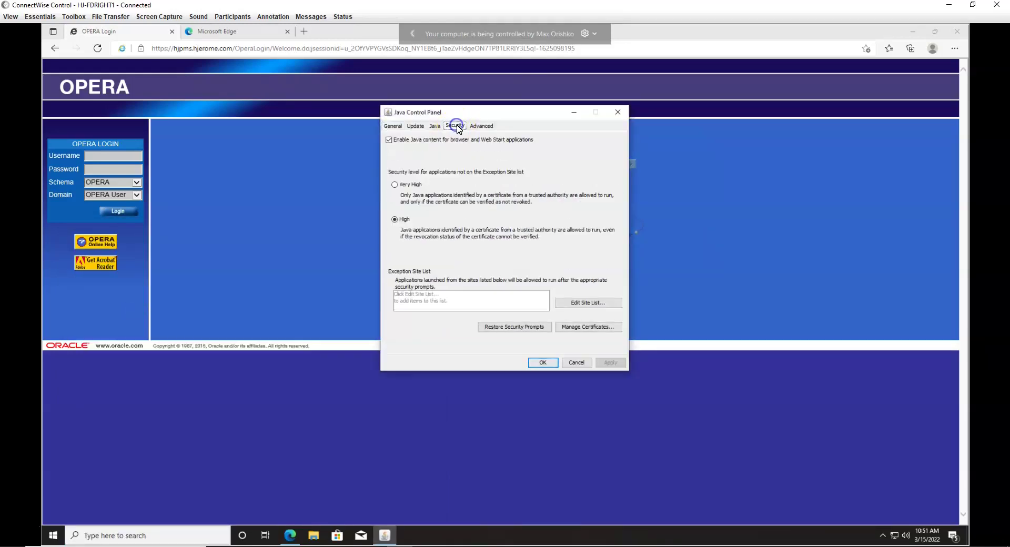
left_click(591, 303)
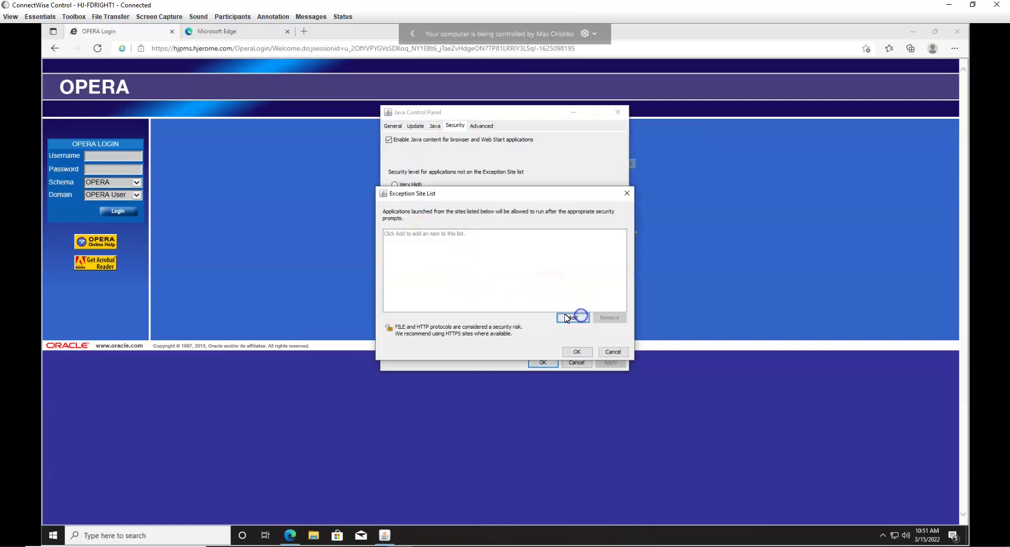
left_click(565, 317)
type("https://hjpms.hjerome.com")
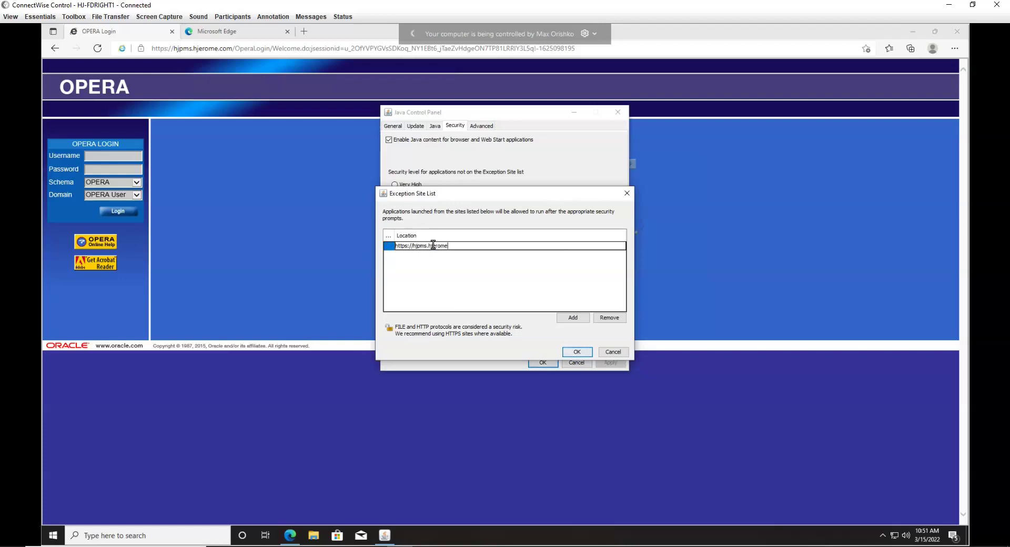
left_click(574, 317)
left_click(578, 352)
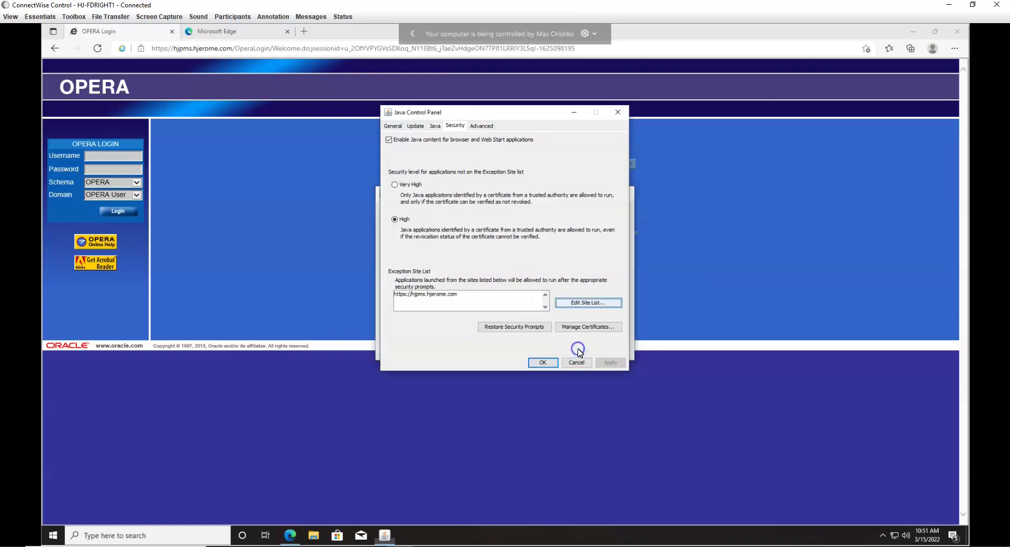
left_click(547, 363)
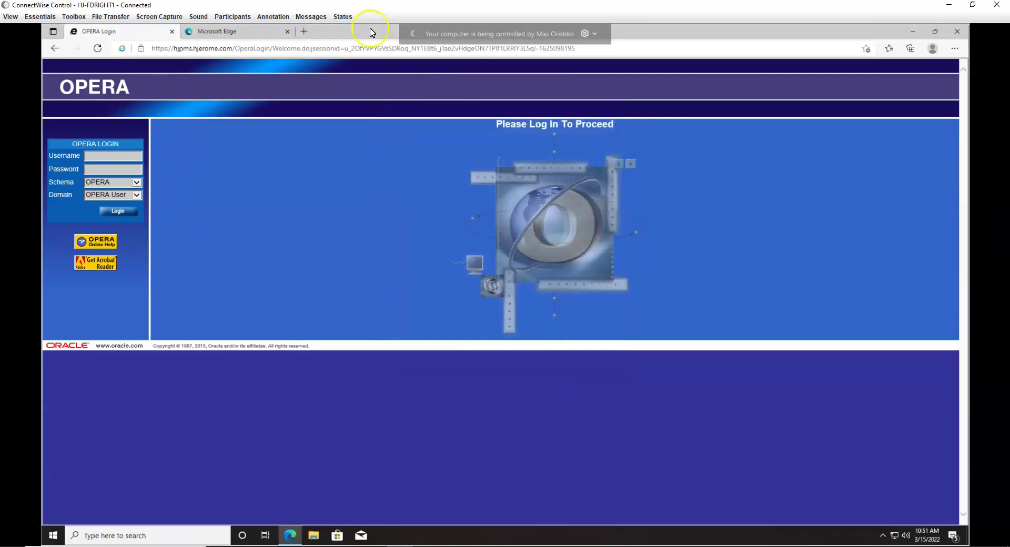
Step: Restart Edge, load hjpms.hjerome.com, and let its Java application run without future prompts
left_click(965, 33)
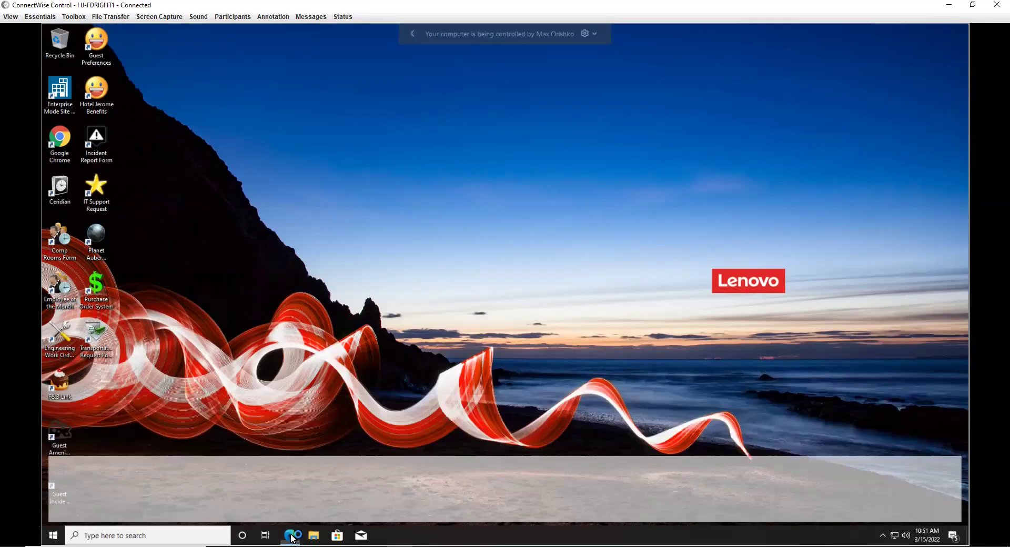
left_click(291, 536)
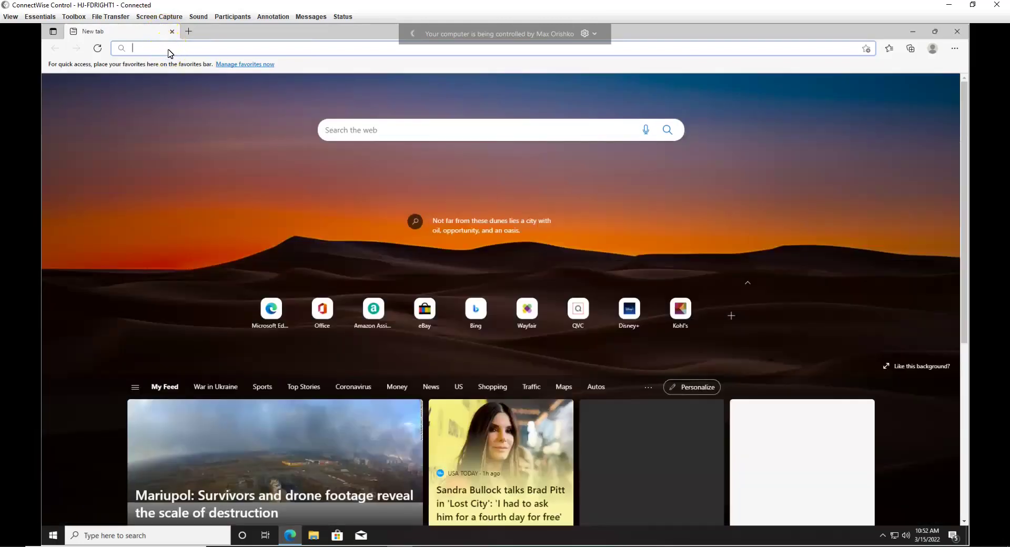
type("hjpms.hjerome.com")
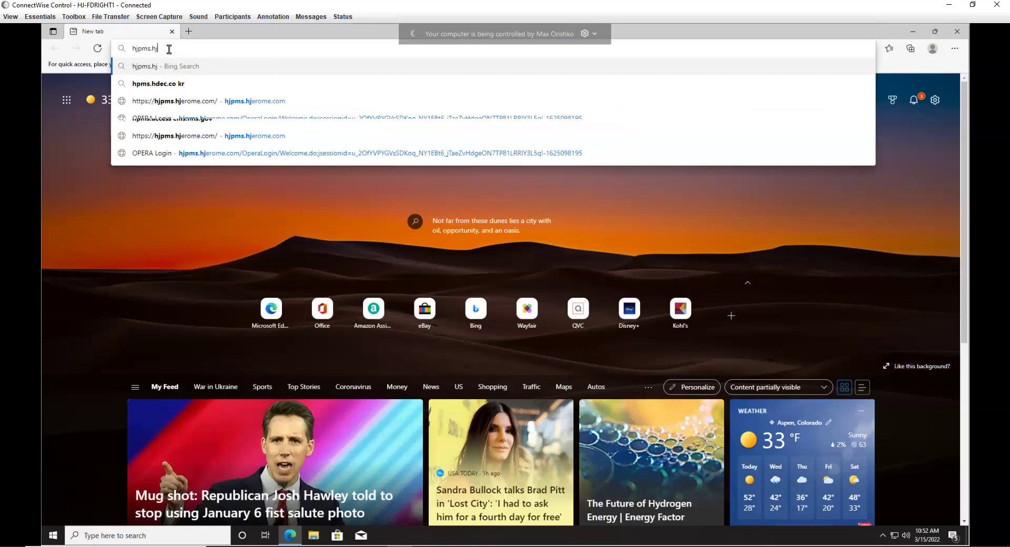
key("Return")
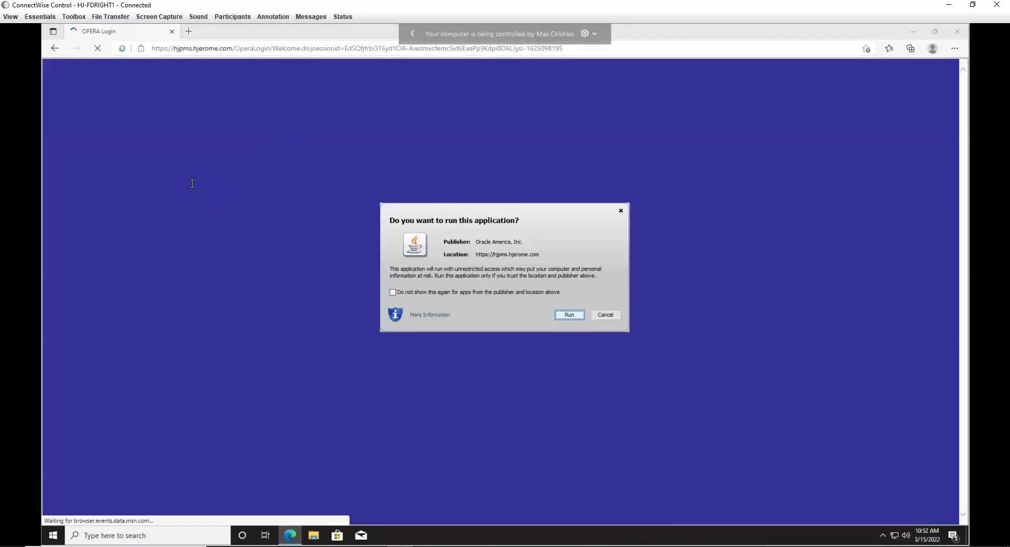
left_click(401, 291)
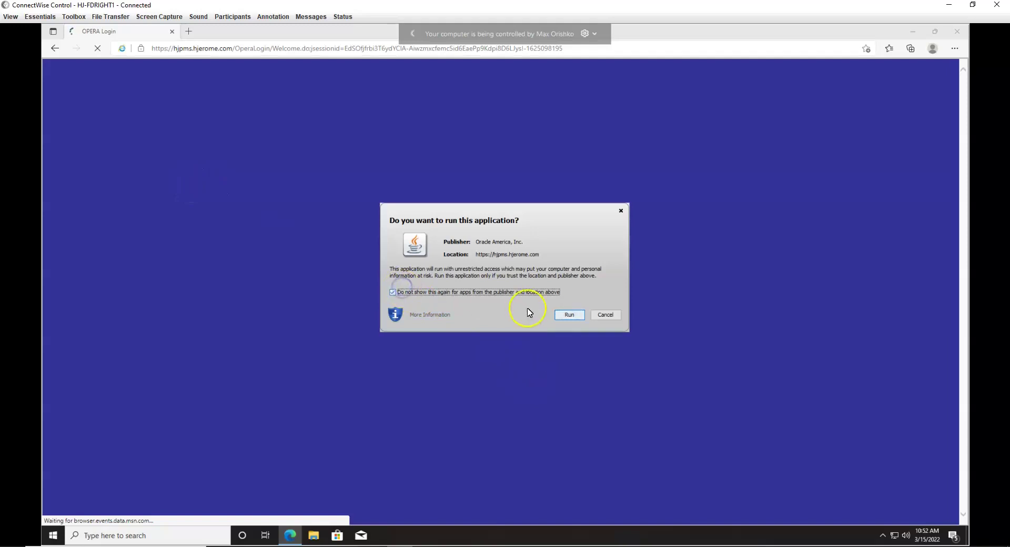
left_click(568, 315)
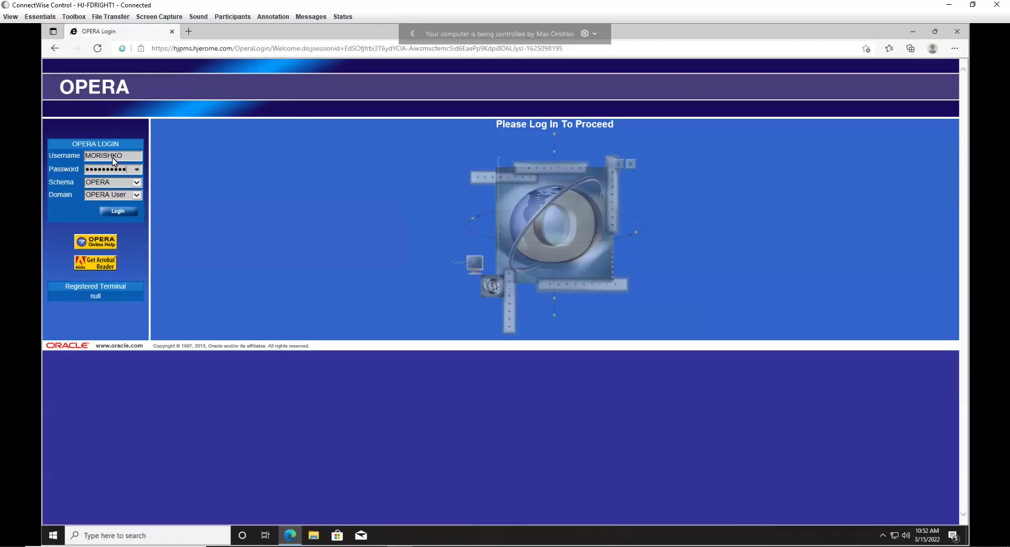
Step: Log in to OPERA and run the PMS module, accepting its security warning permanently
key("Return")
left_click(490, 196)
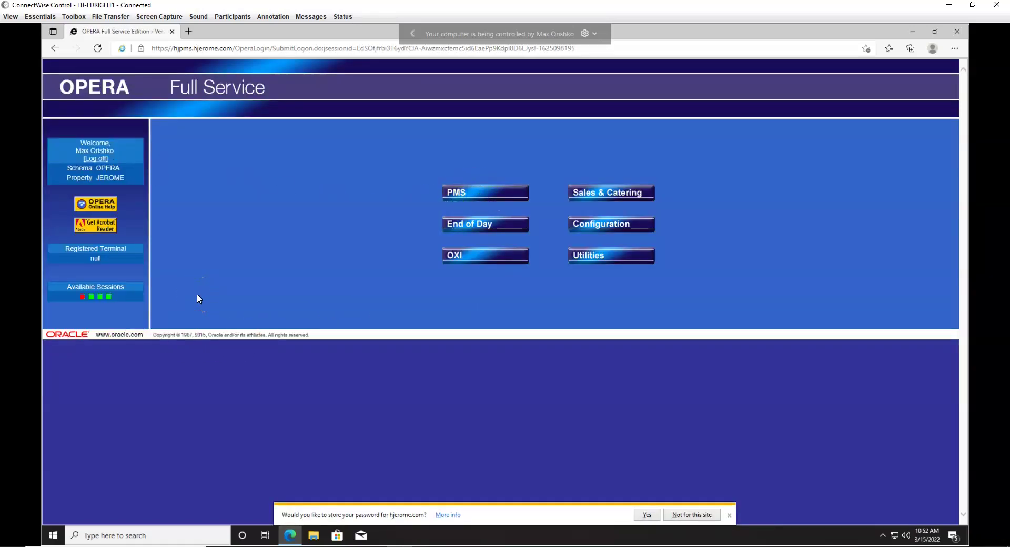
left_click(393, 324)
left_click(384, 339)
left_click(393, 351)
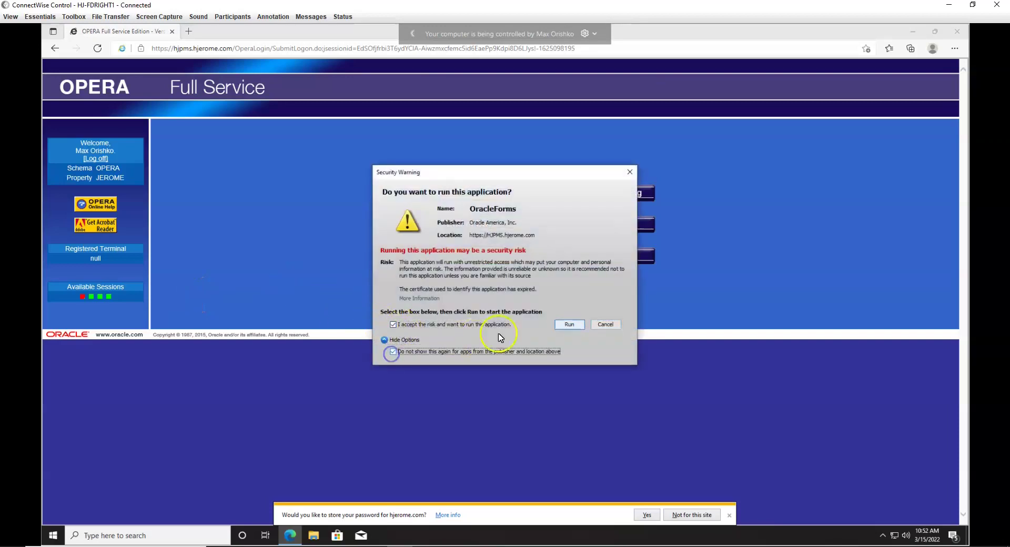
left_click(564, 324)
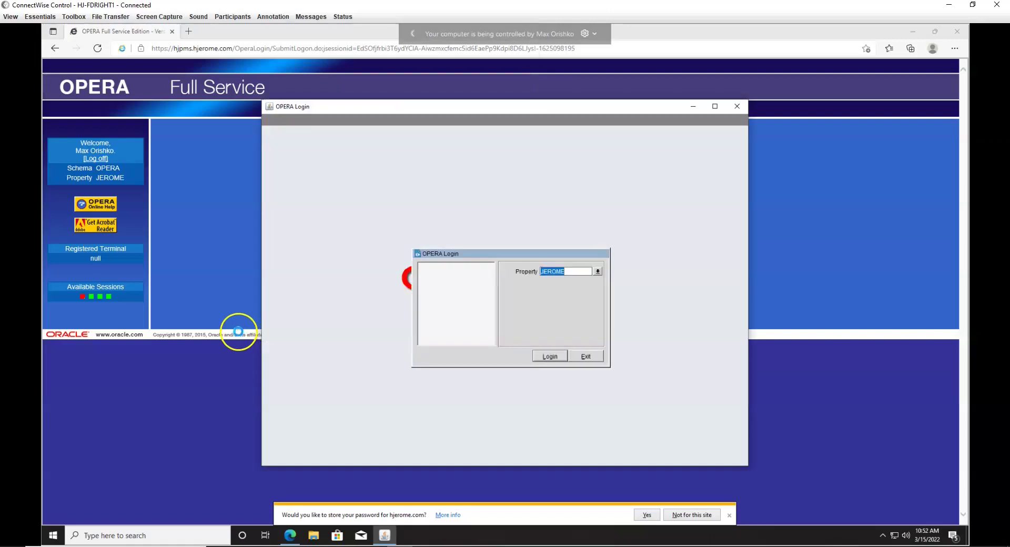